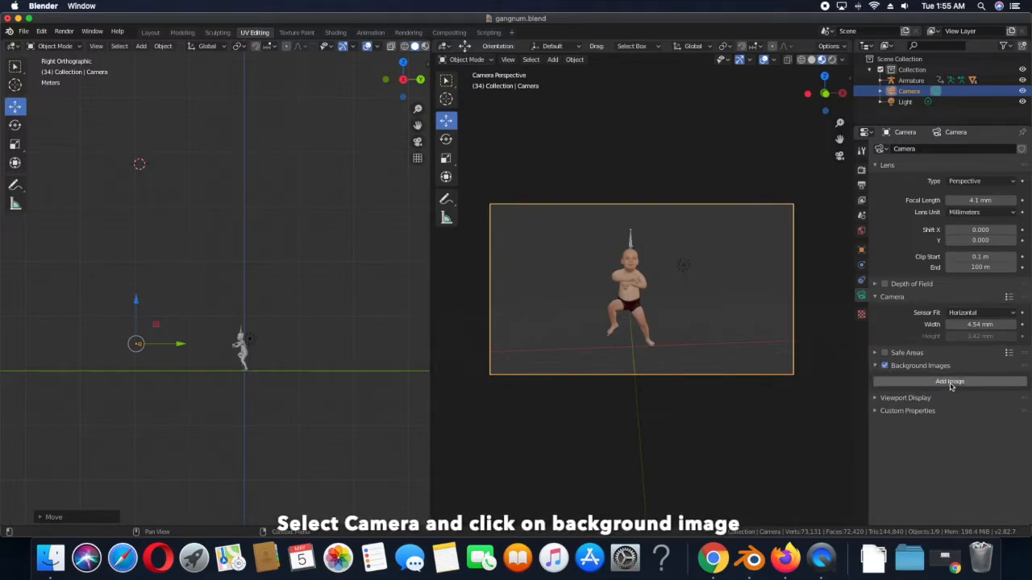
Step: Add the movie clip IMG_2450.MOV as the camera's background footage and enlarge the camera viewport
left_click(950, 382)
left_click(1005, 412)
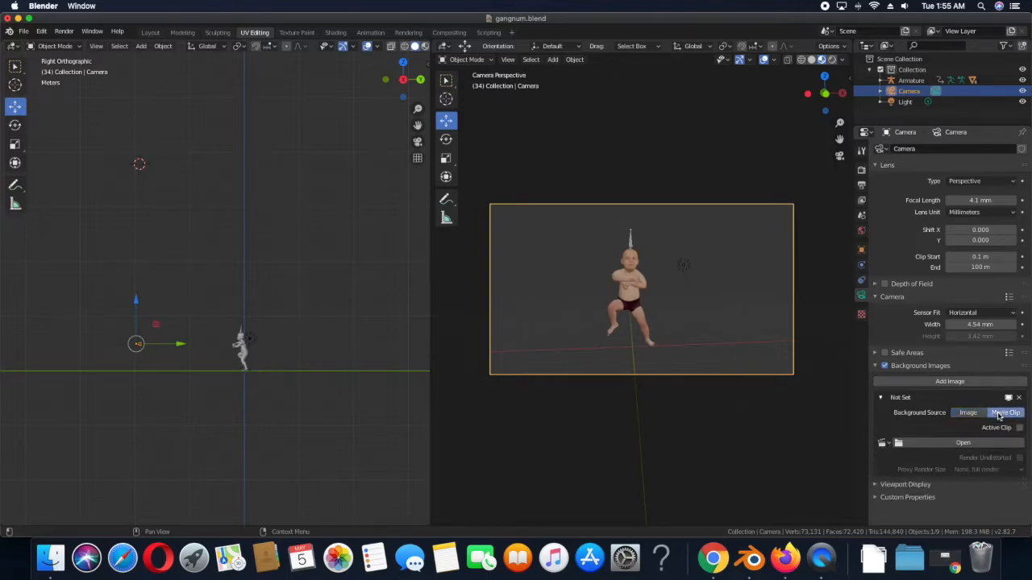
left_click(985, 444)
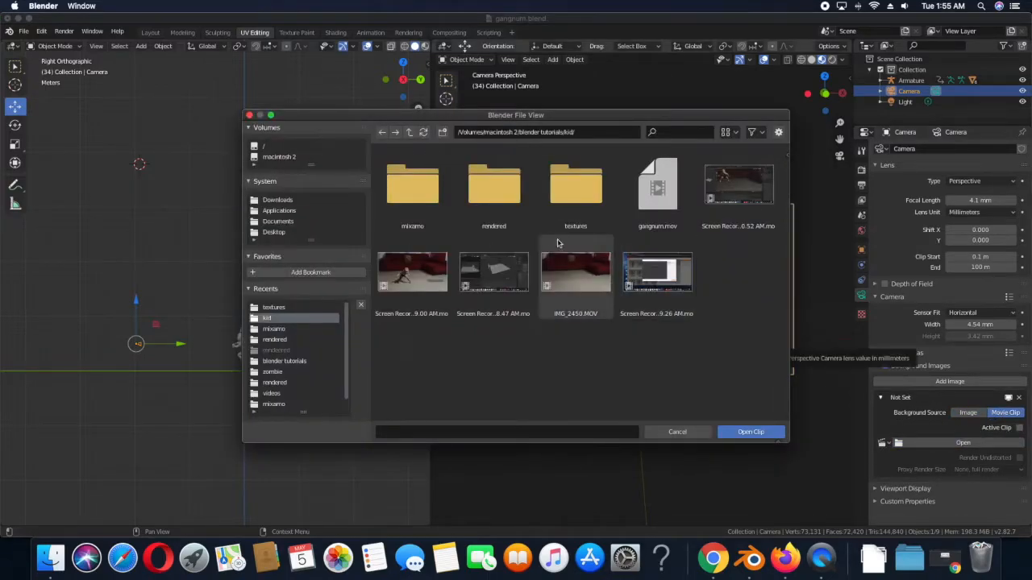
left_click(578, 292)
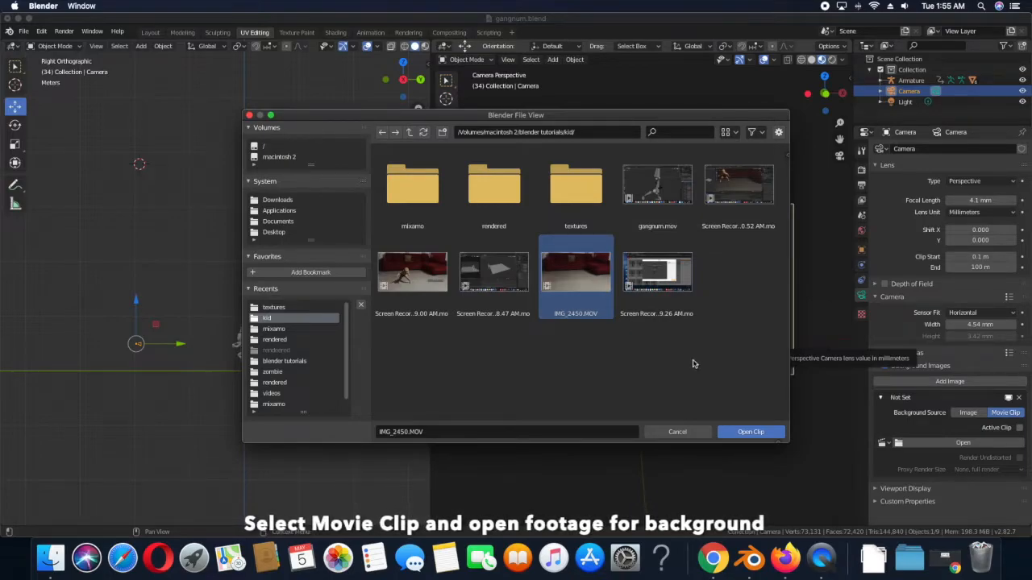
left_click(743, 432)
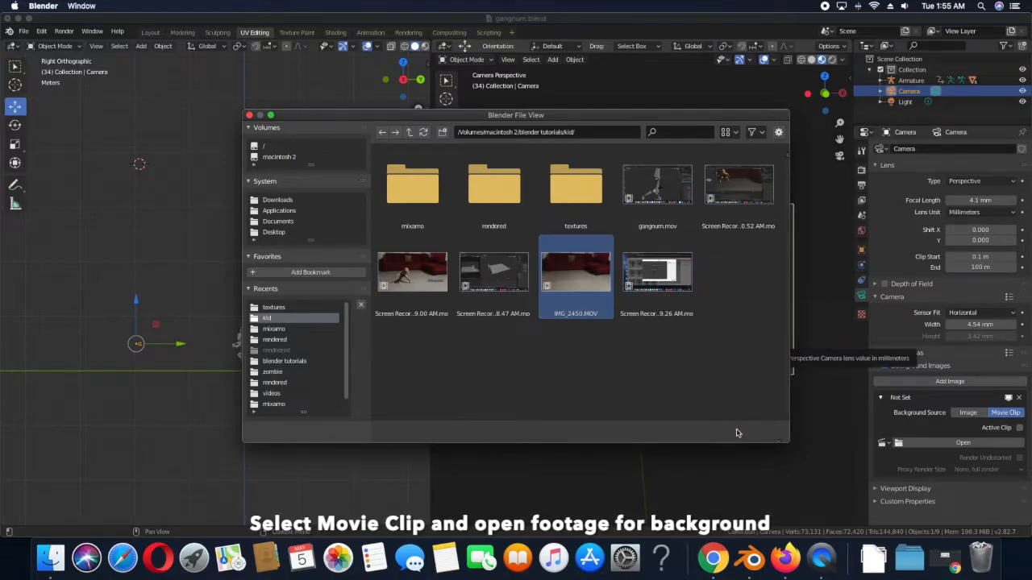
scroll(688, 362, "up", 1)
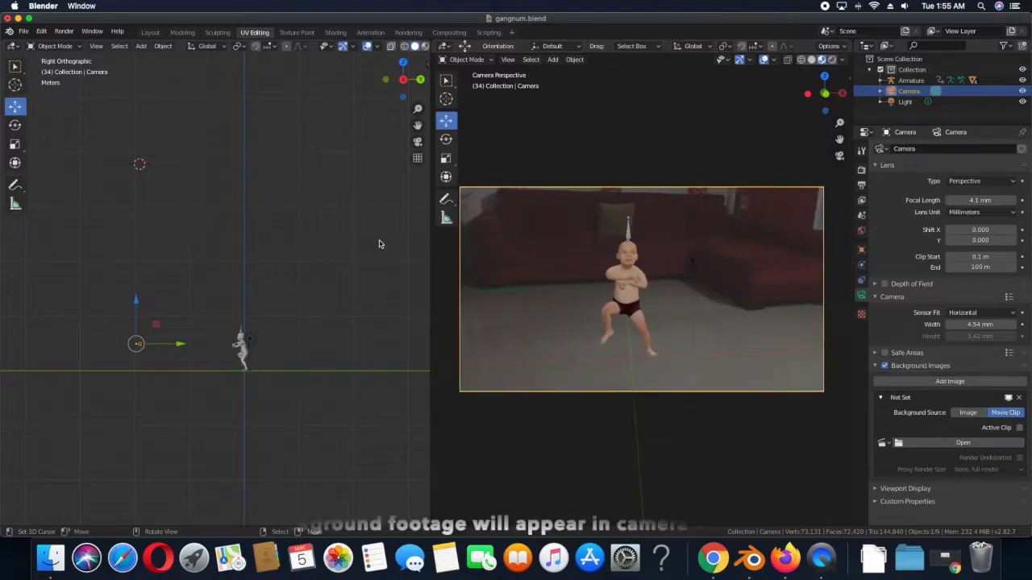
left_click_drag(431, 271, 361, 269)
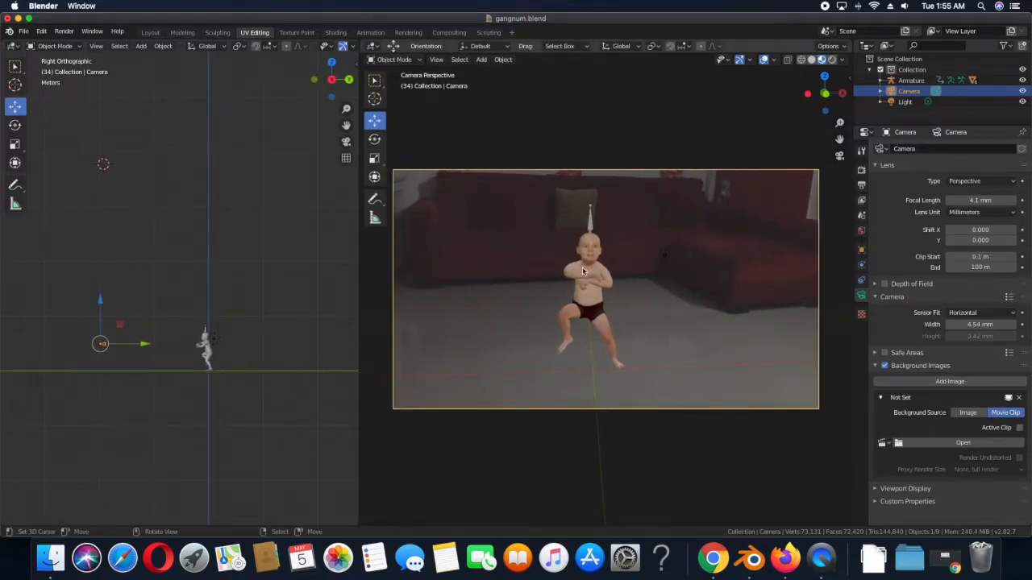
Step: Switch to the Animation workspace and show the main viewport through the camera with Material Preview shading
left_click(371, 32)
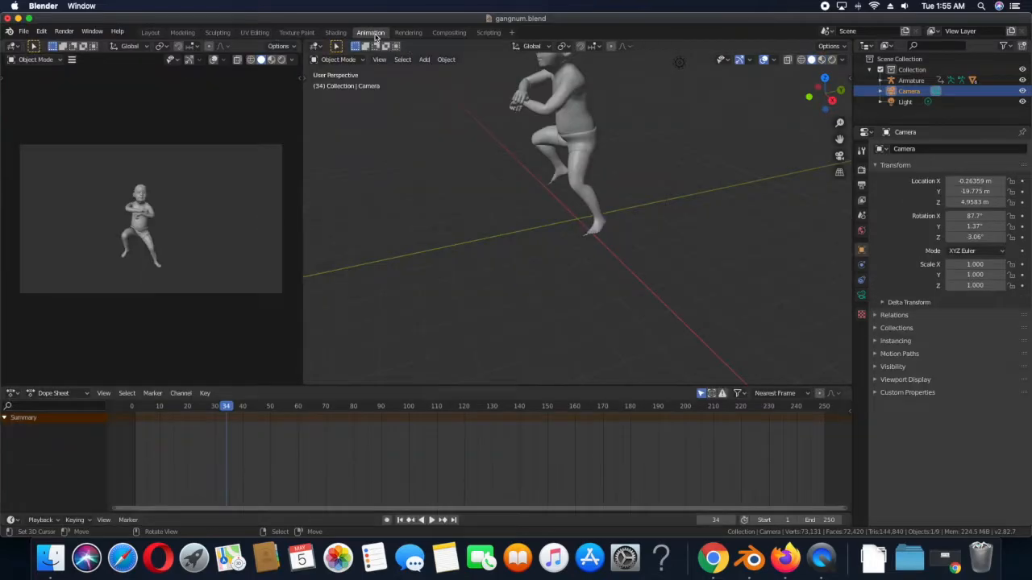
left_click(838, 155)
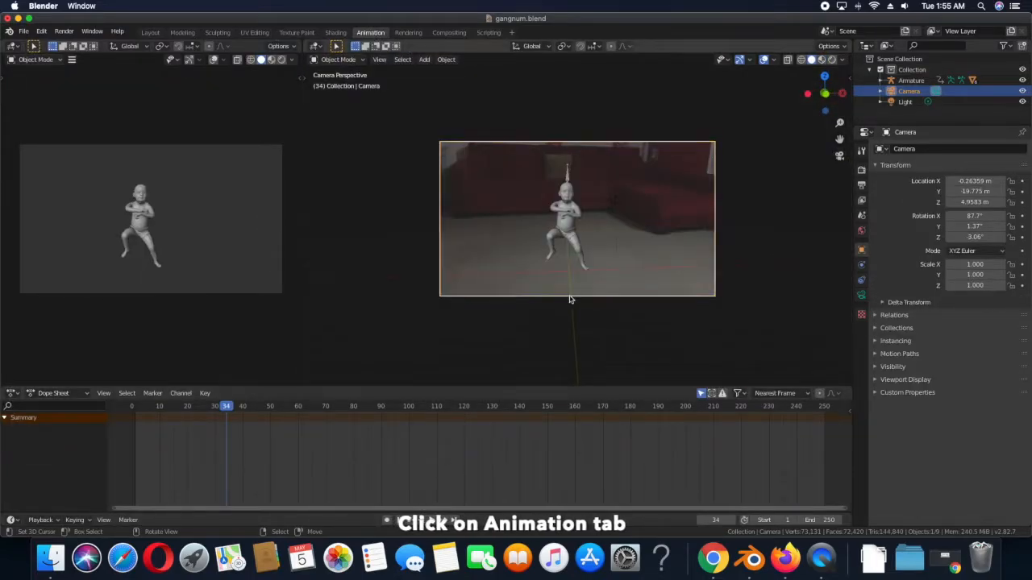
key("z")
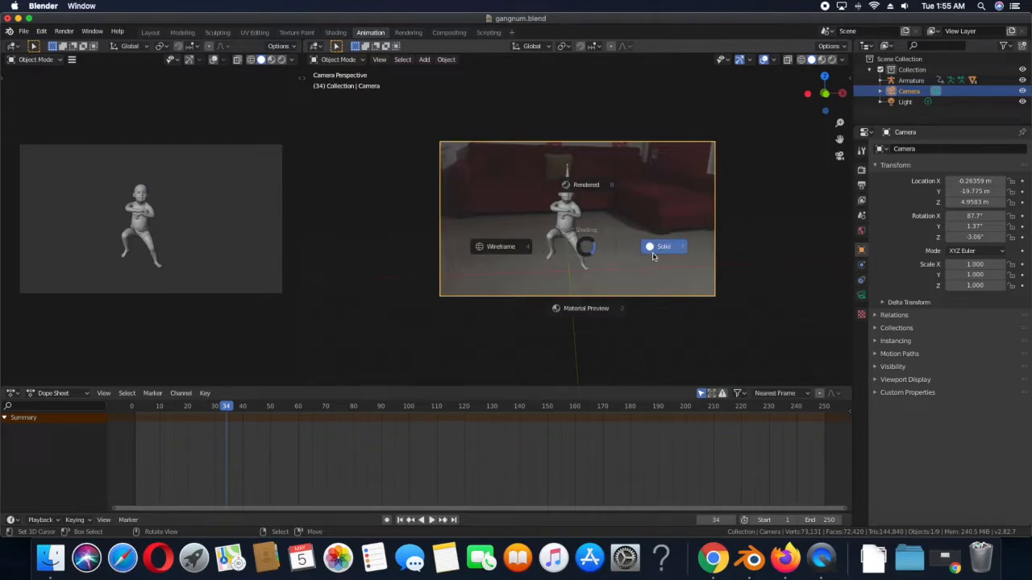
left_click(589, 309)
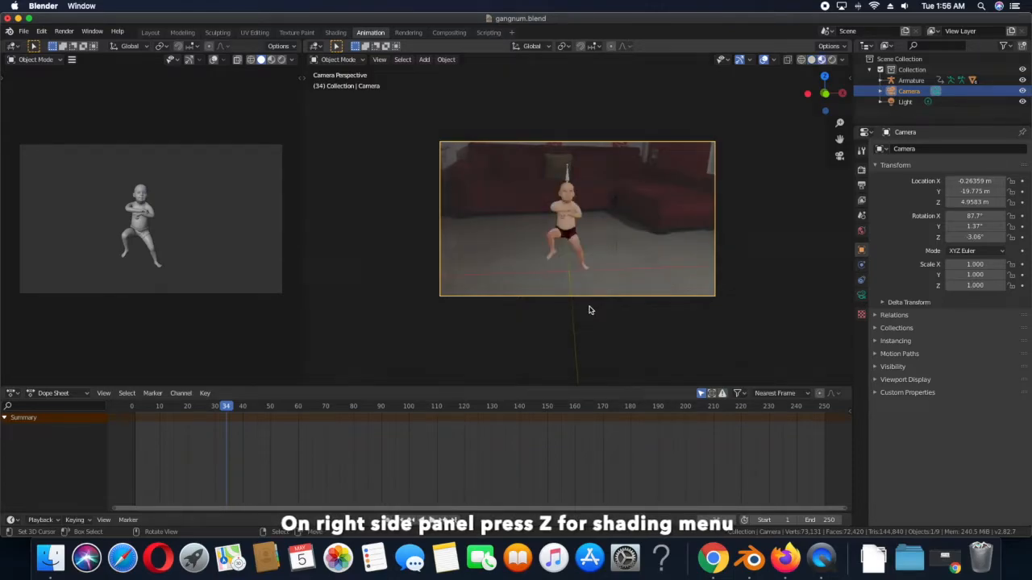
scroll(572, 311, "up", 2)
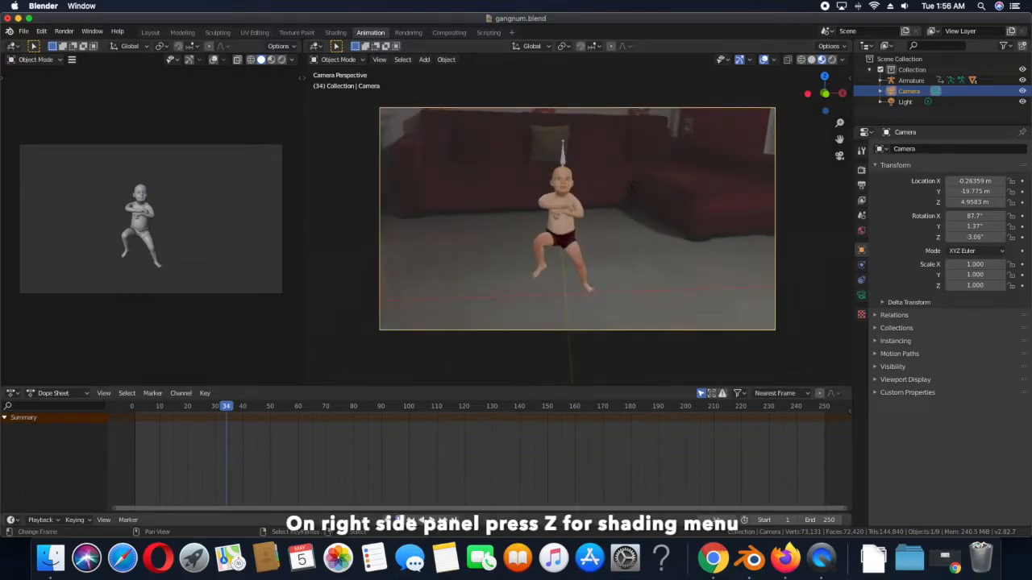
Step: Play the animation from the first frame and set the scene's end frame to 500
left_click(400, 520)
left_click(428, 520)
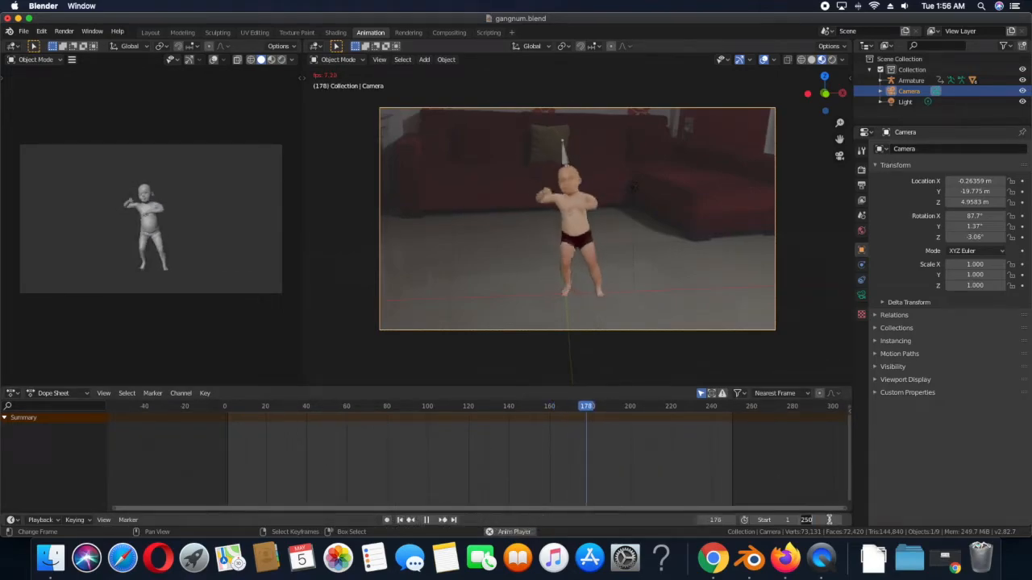
type("500")
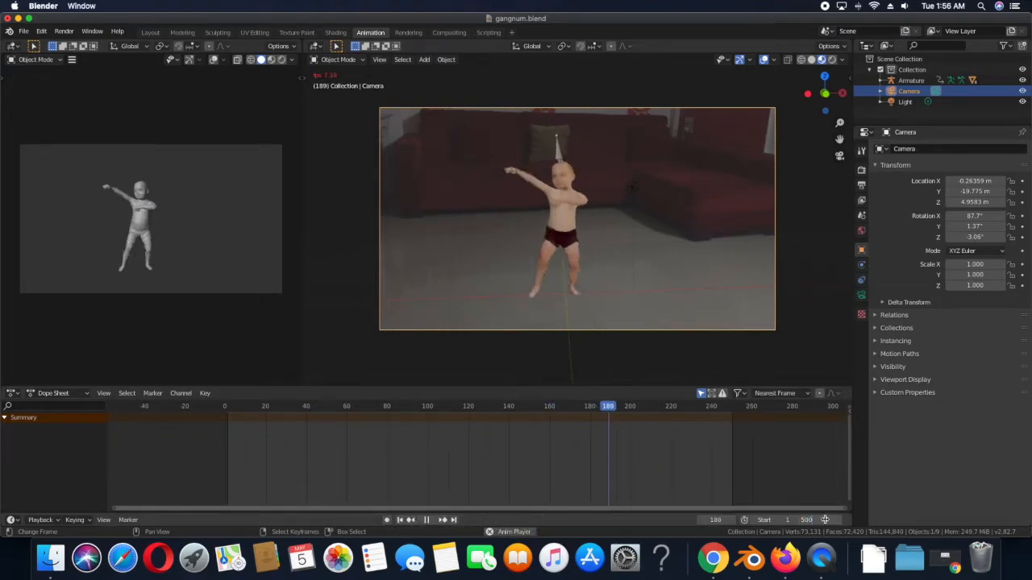
Step: Switch to Mixamo in Firefox and check the total frame count of the Gangnam Style animation
left_click(784, 558)
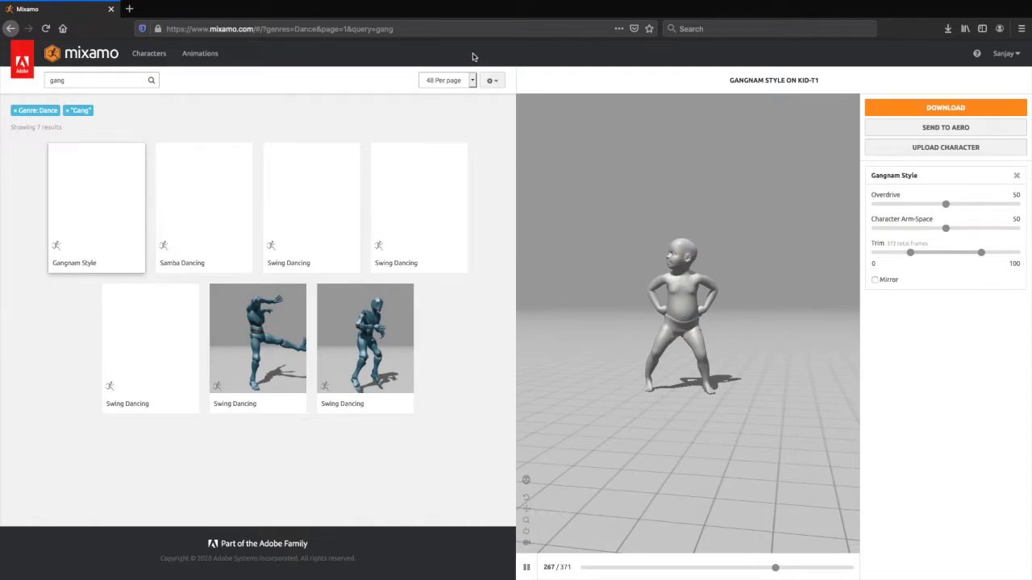
mouse_move(287, 4)
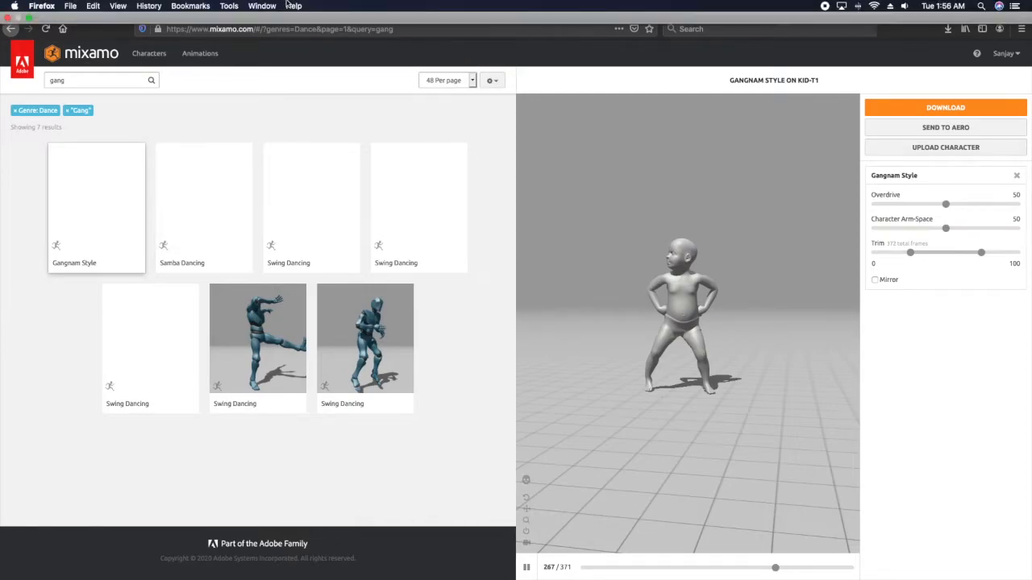
left_click(28, 17)
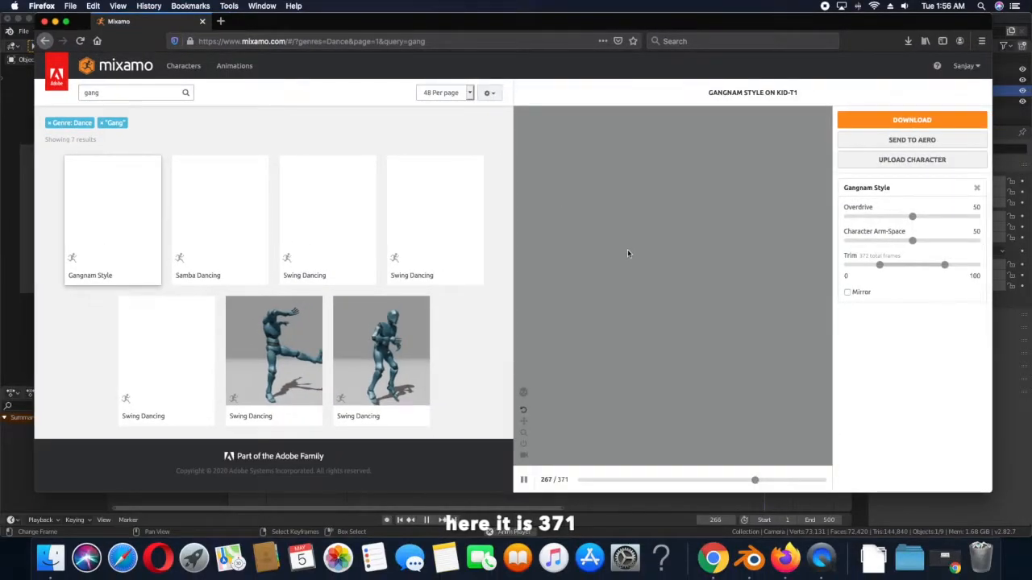
left_click(54, 21)
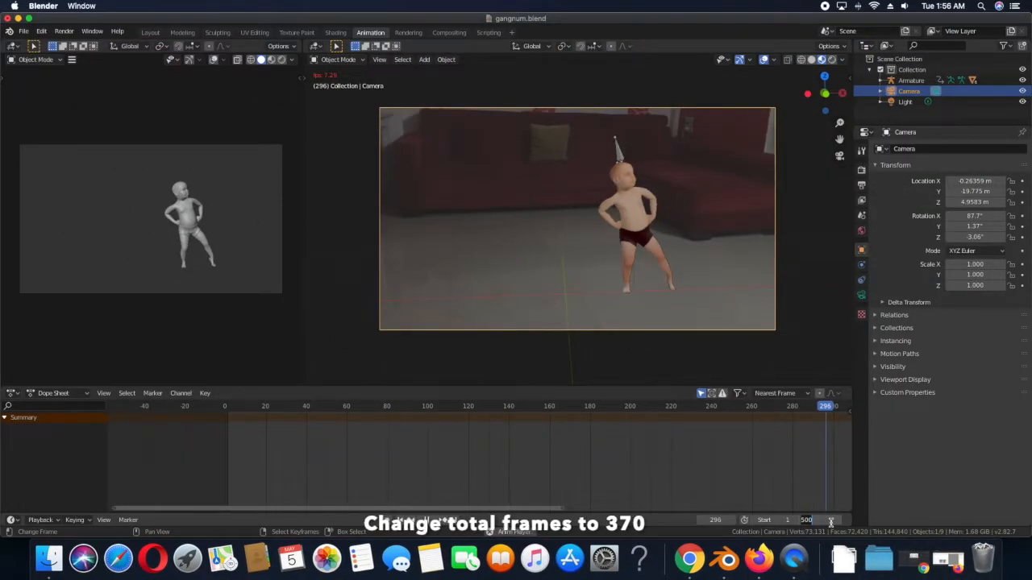
Step: Set the scene's end frame to 370, review the full frame range during playback and stop it
type("375")
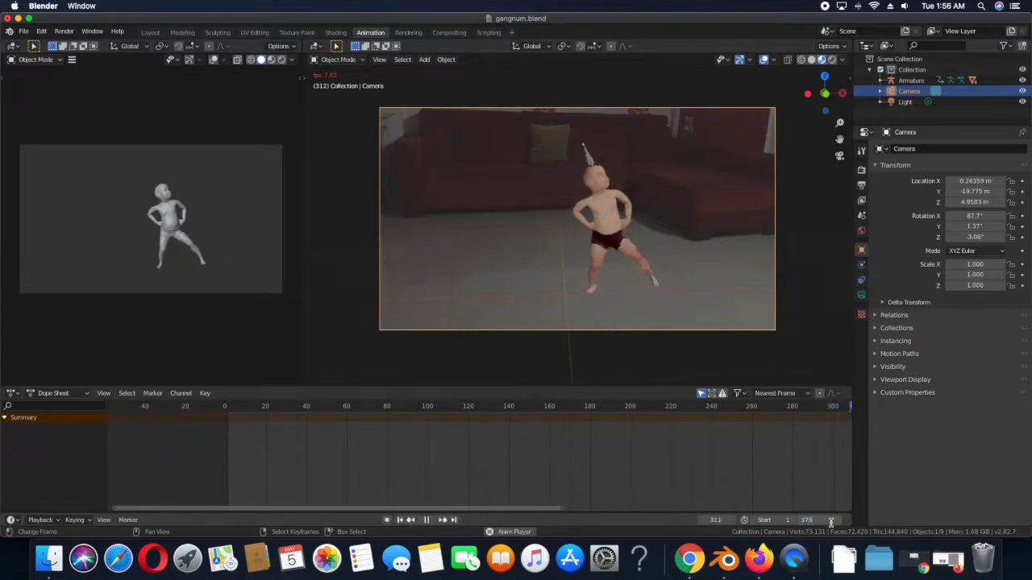
key("Return")
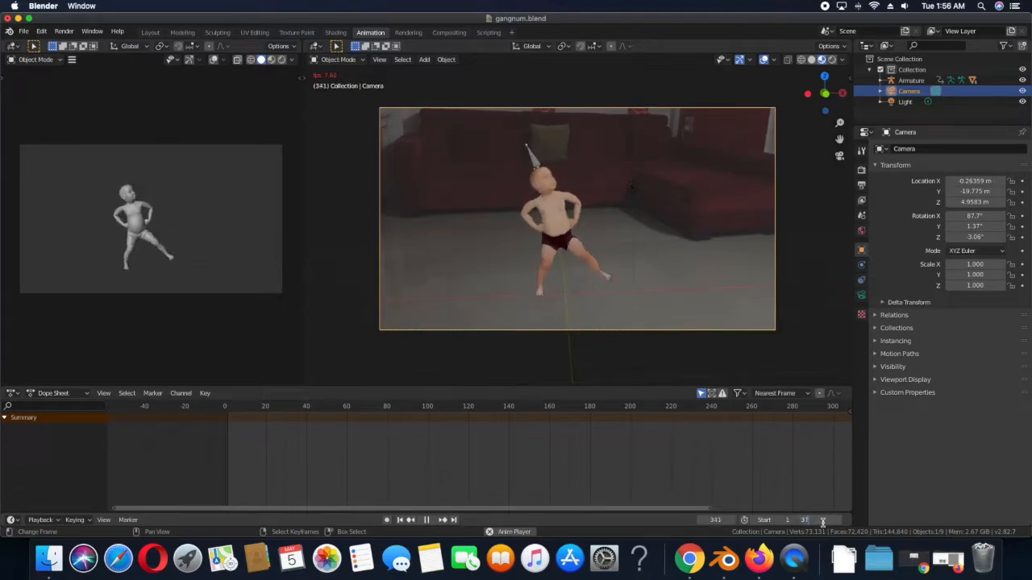
key("Return")
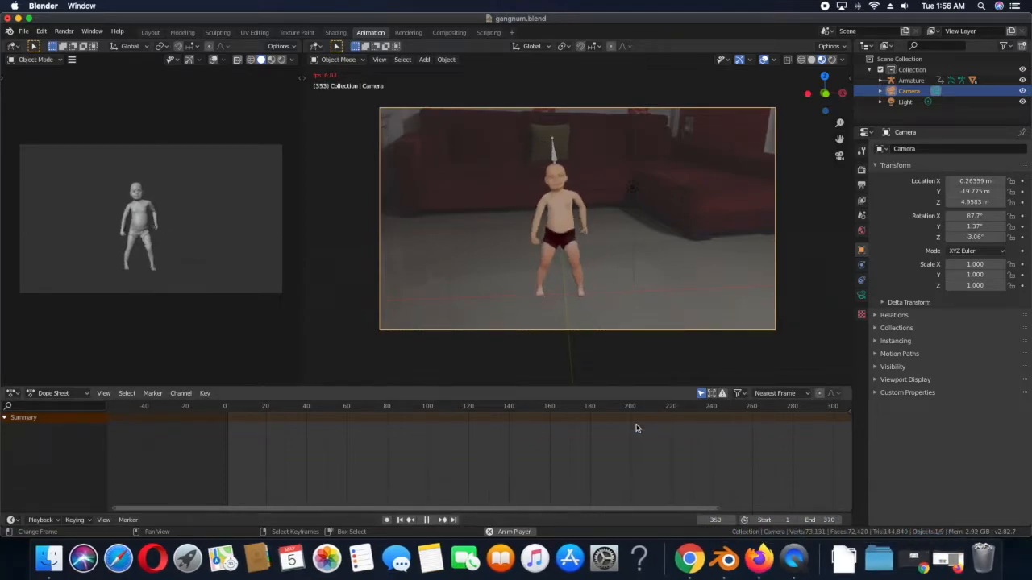
scroll(633, 461, "down", 3)
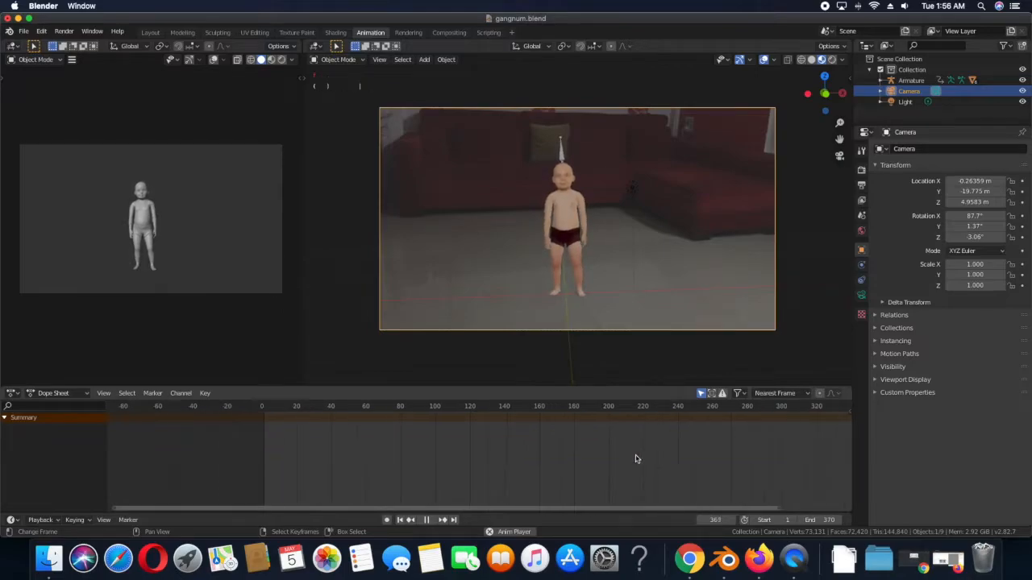
middle_click_drag(658, 455, 523, 447)
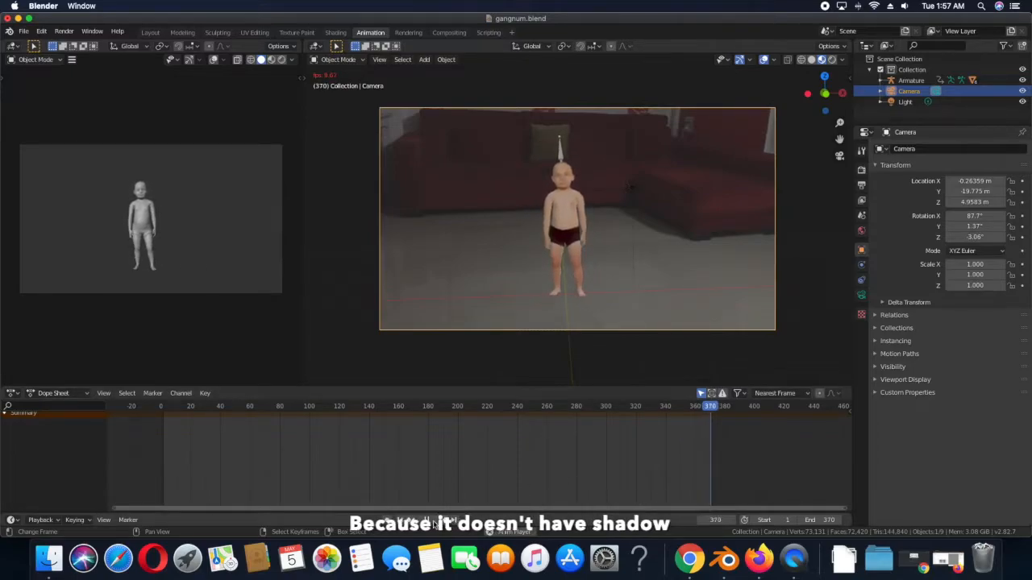
key("space")
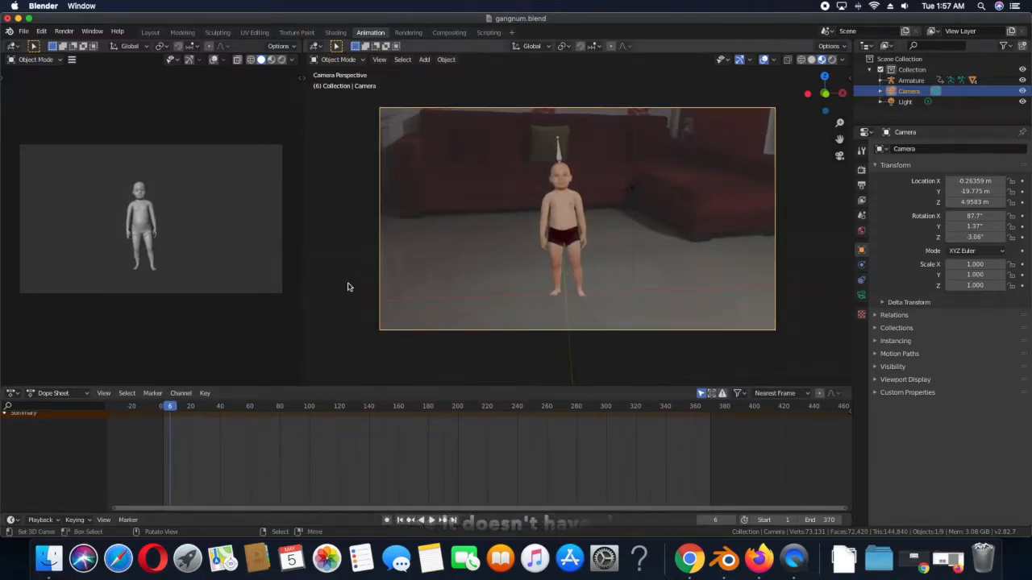
left_click(24, 31)
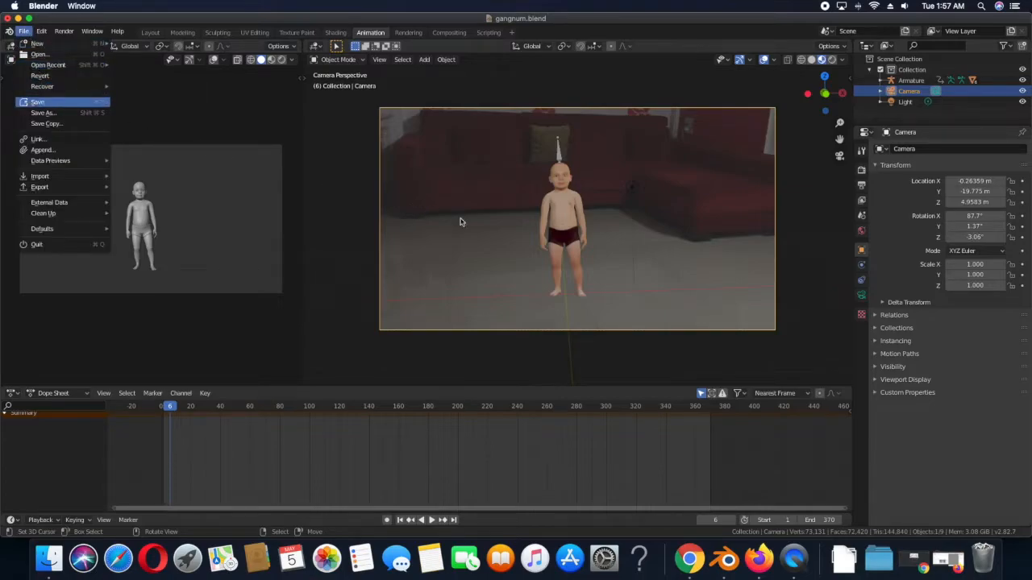
left_click(247, 36)
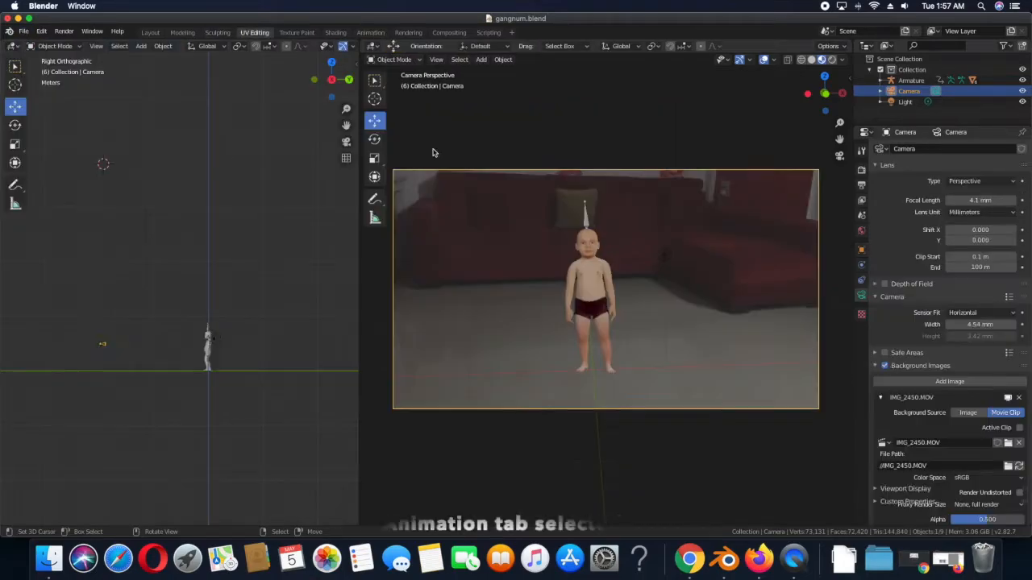
middle_click_drag(568, 263, 591, 303)
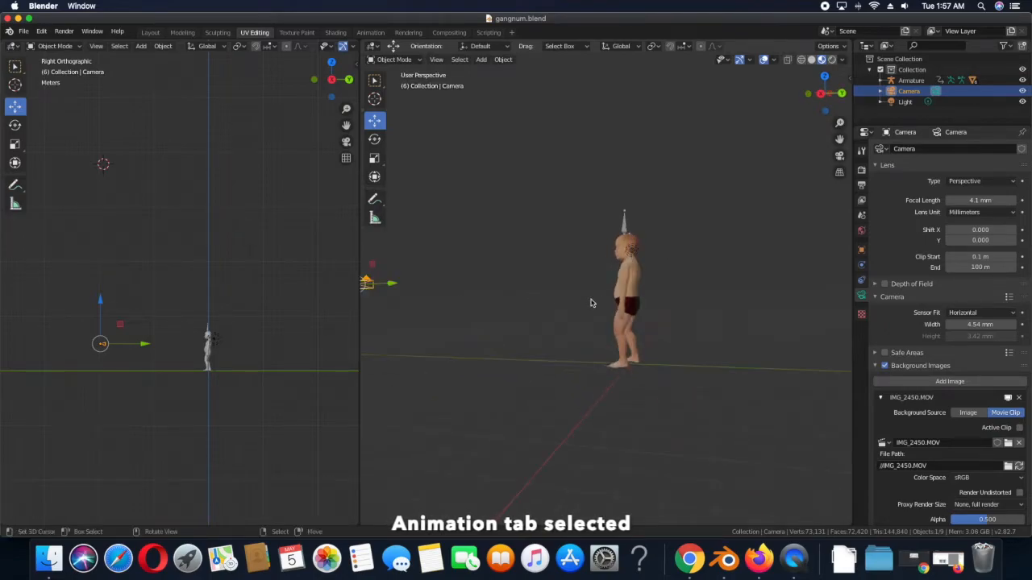
left_click(371, 33)
Step: Return to the first frame and snap the 3D cursor to the kid mesh's origin at the feet
left_click(400, 519)
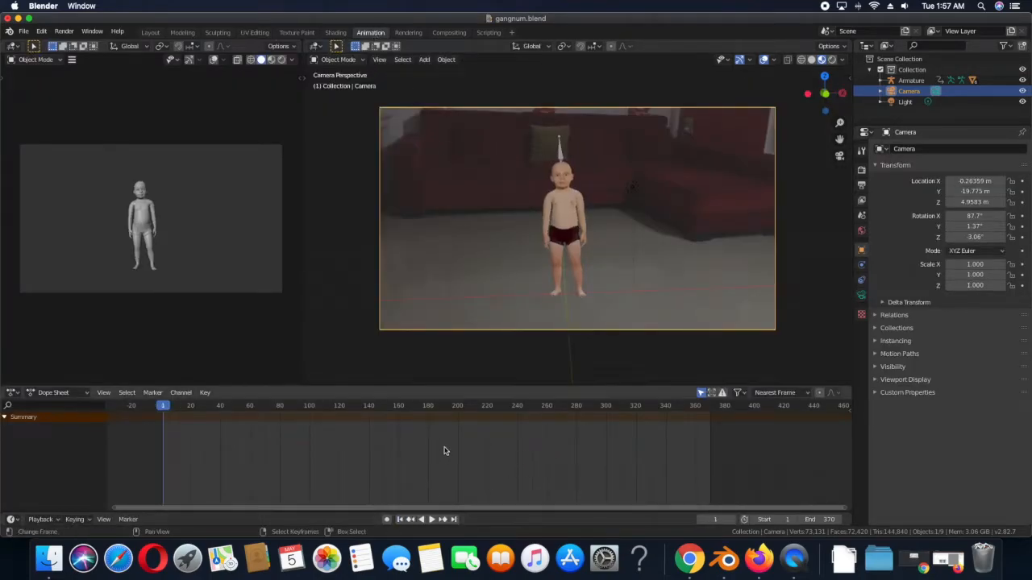
middle_click_drag(581, 233, 485, 233)
left_click(569, 236)
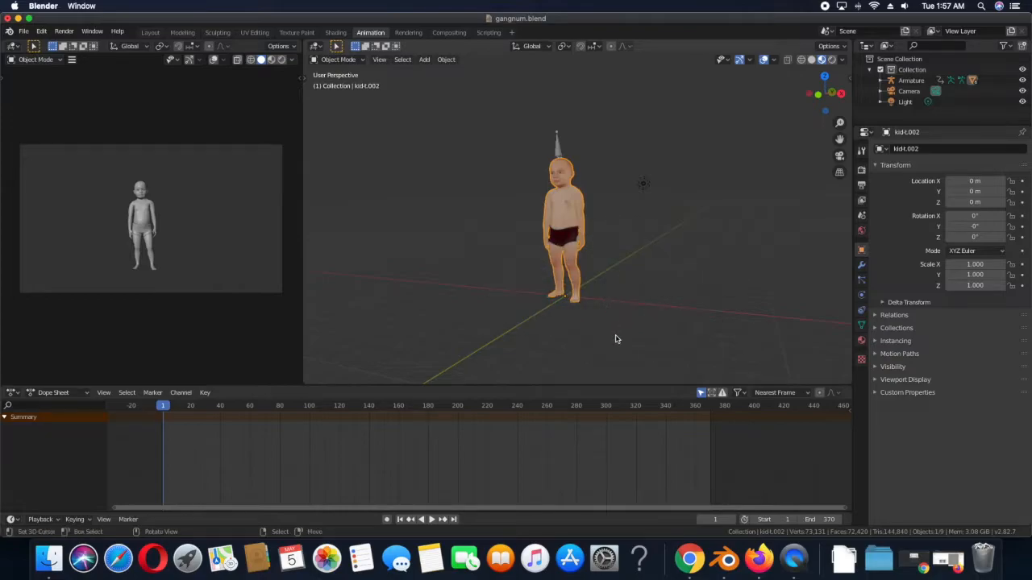
key("shift+s")
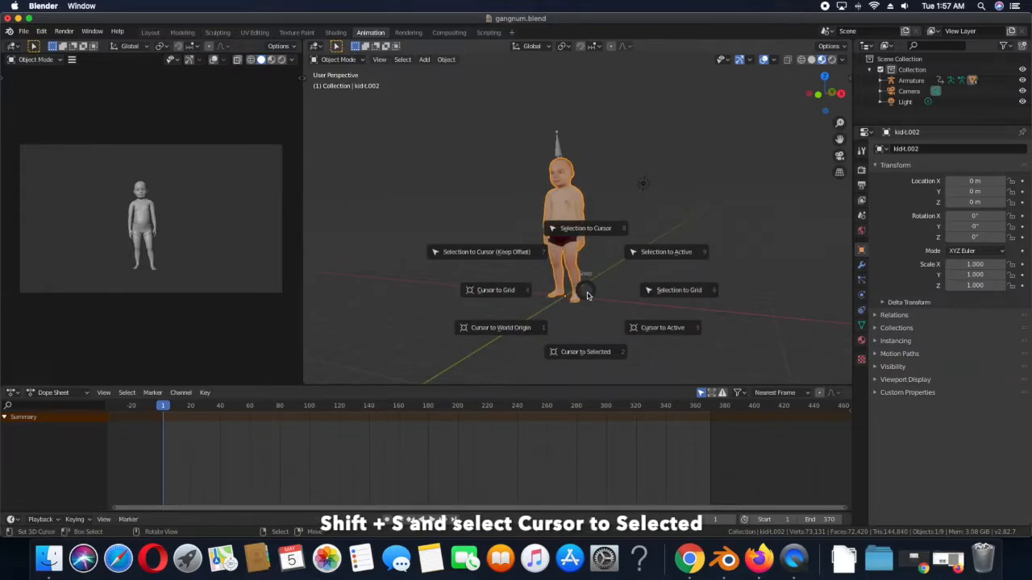
left_click(597, 357)
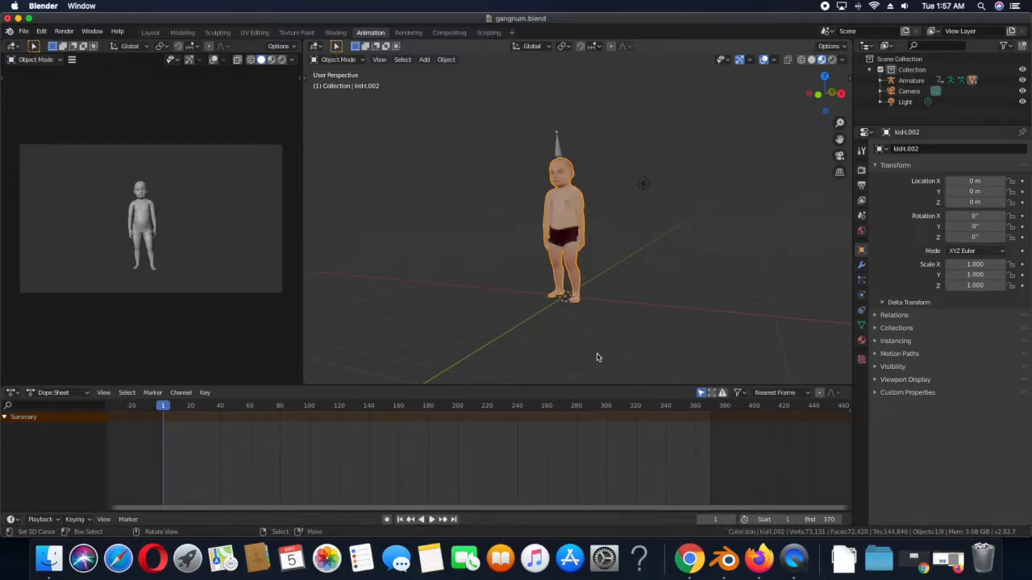
Step: Add a mesh plane under the kid's feet, scale it to about 10.2 and check it through the camera
key("shift+a")
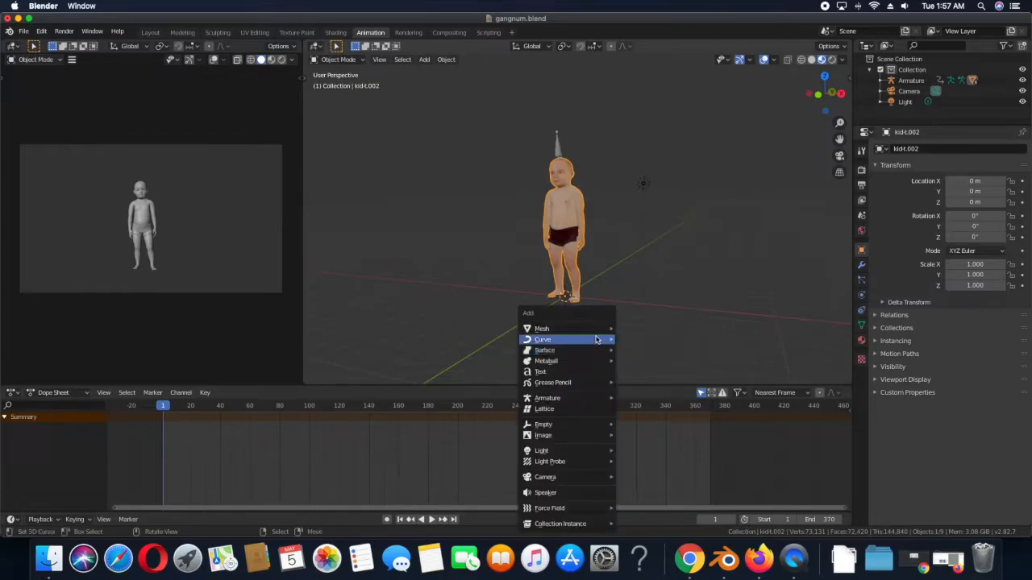
left_click(627, 332)
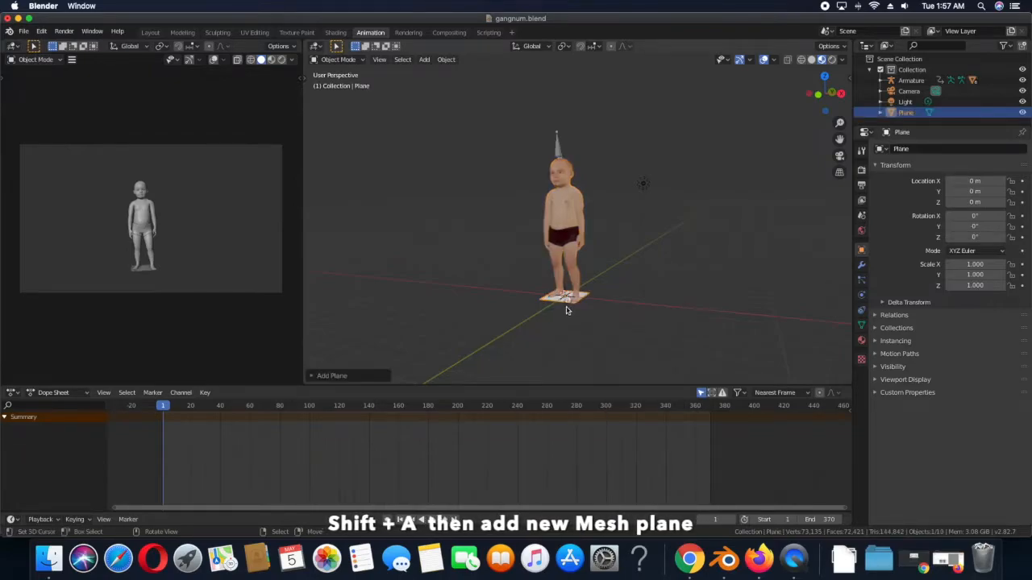
key("s")
left_click(661, 336)
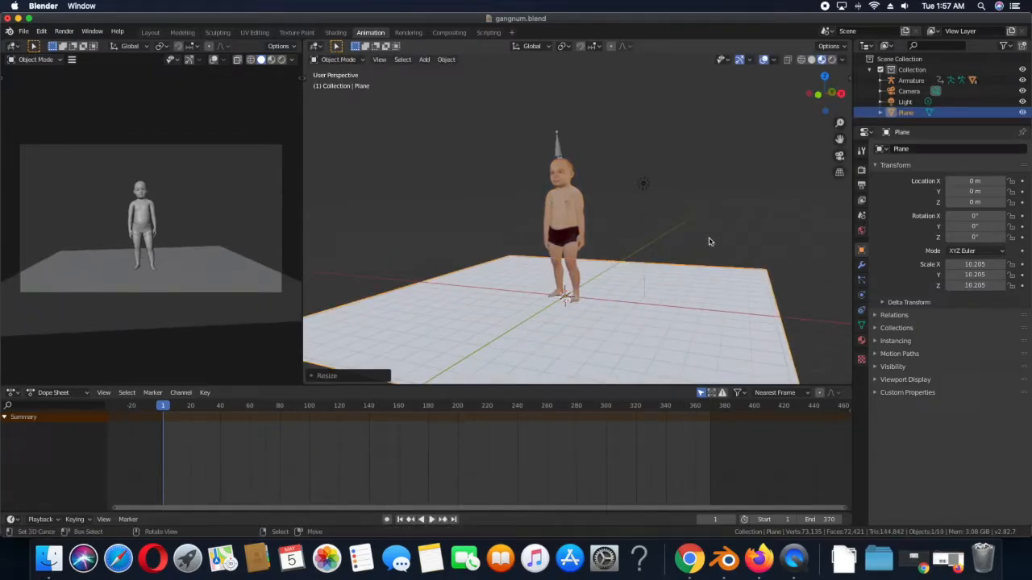
left_click(838, 157)
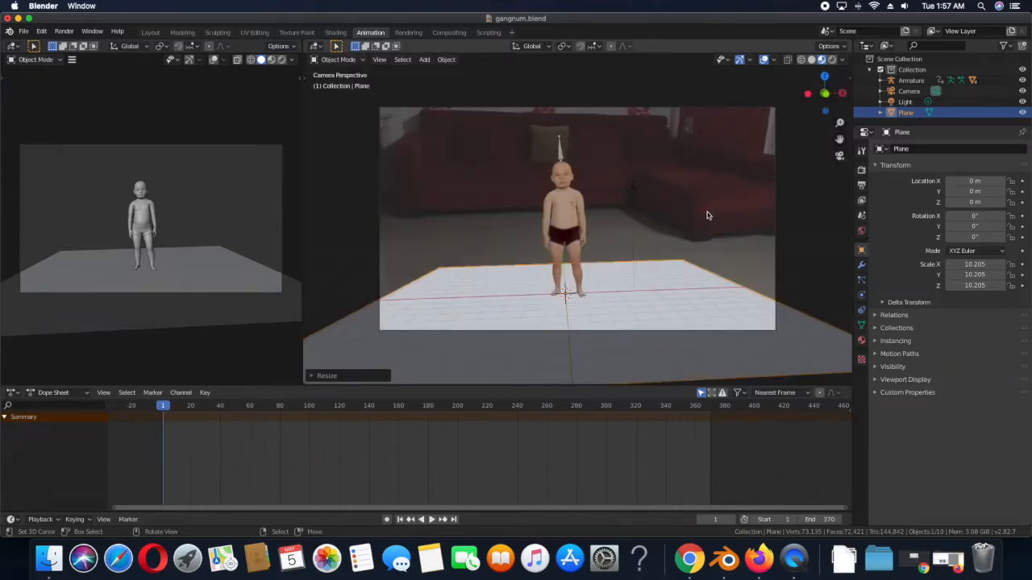
scroll(706, 215, "down", 2)
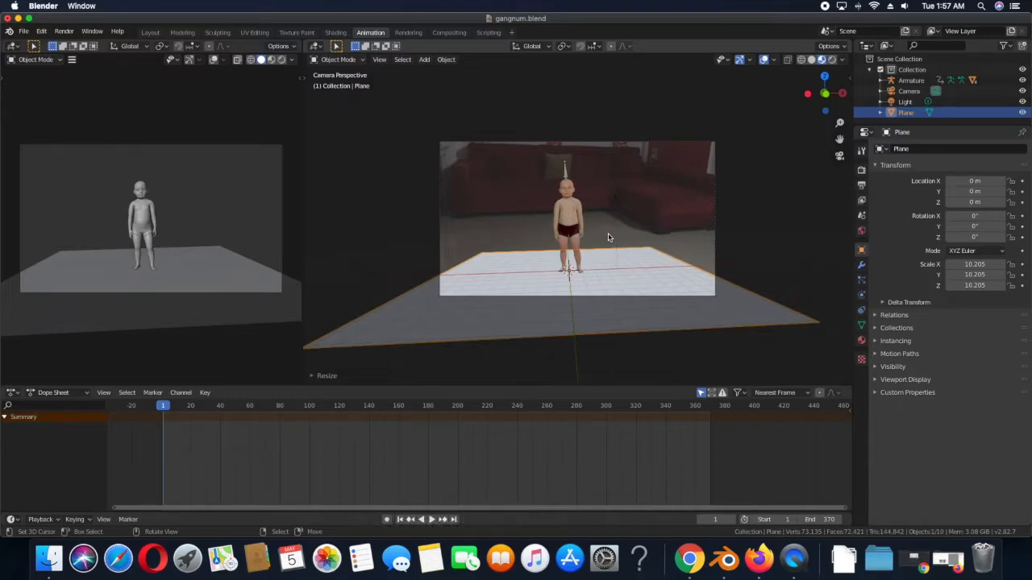
Step: Scale the ground plane up to about 14.3 and check its coverage through the camera
middle_click_drag(653, 242, 536, 252)
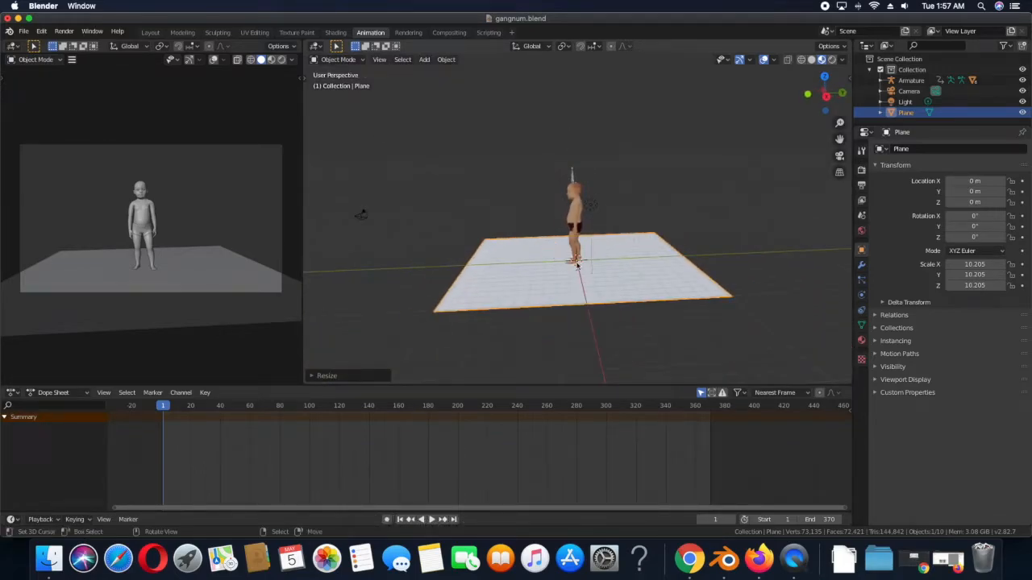
key("s")
left_click(606, 287)
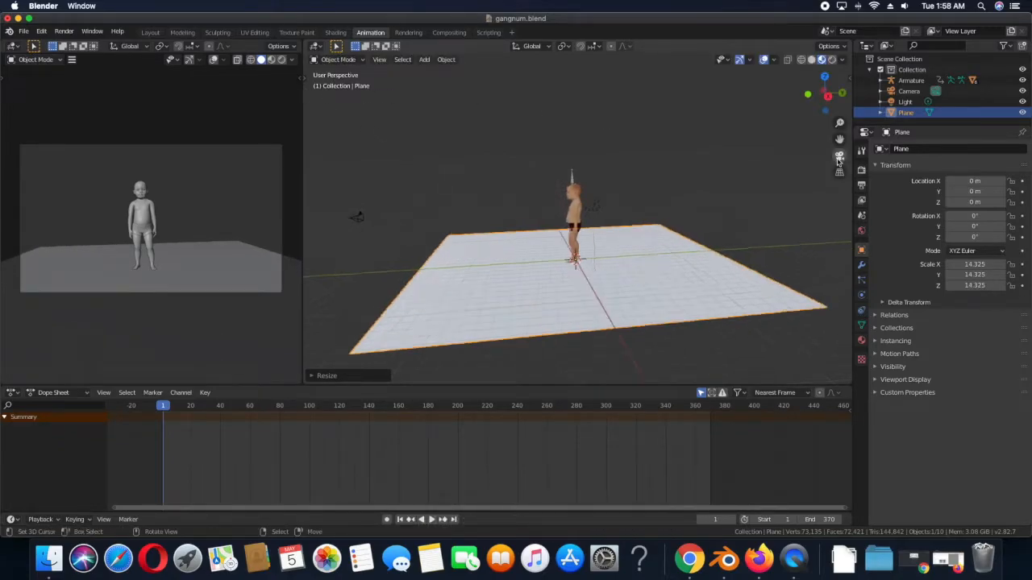
key("KP_0")
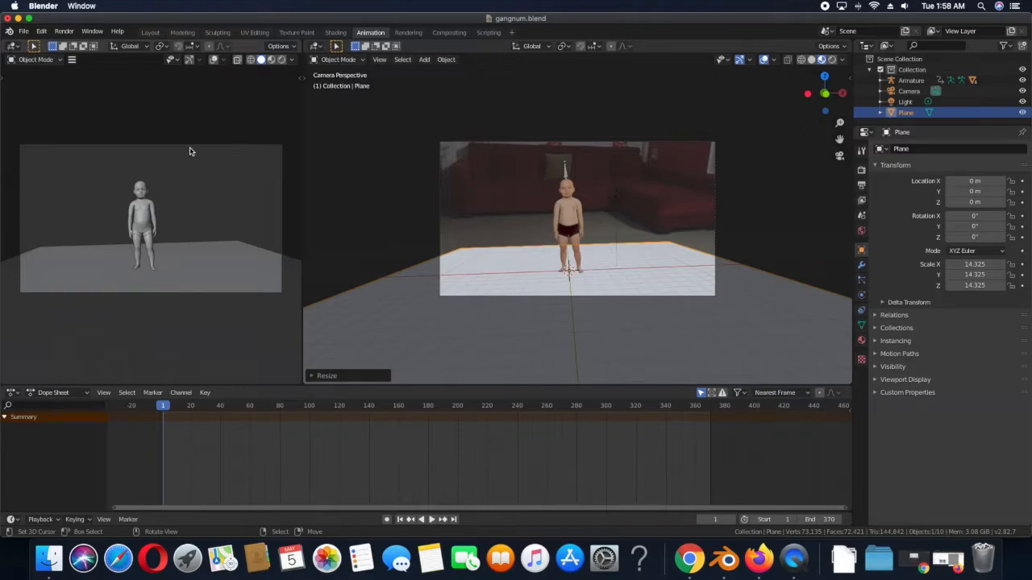
left_click(14, 46)
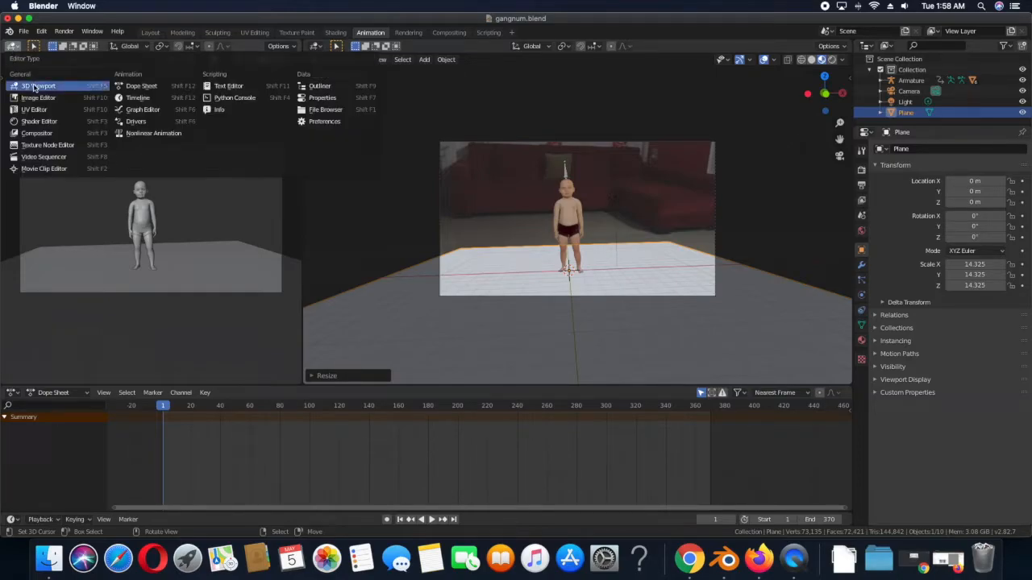
left_click(34, 87)
middle_click_drag(175, 211, 99, 222)
scroll(105, 218, "down", 9)
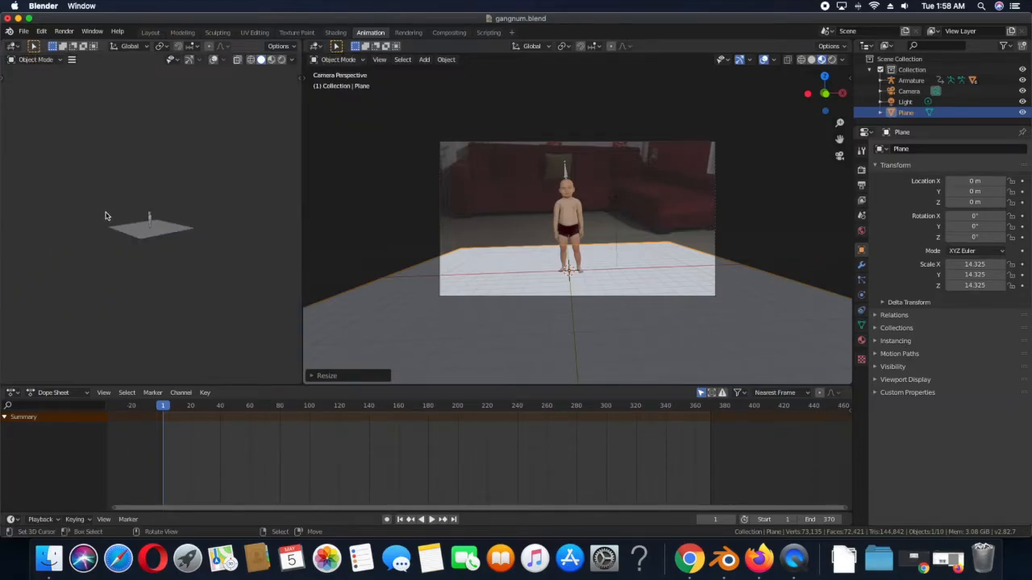
Step: Switch to the UV Editing workspace and set up a side view in Object Mode beside the camera view
left_click(255, 32)
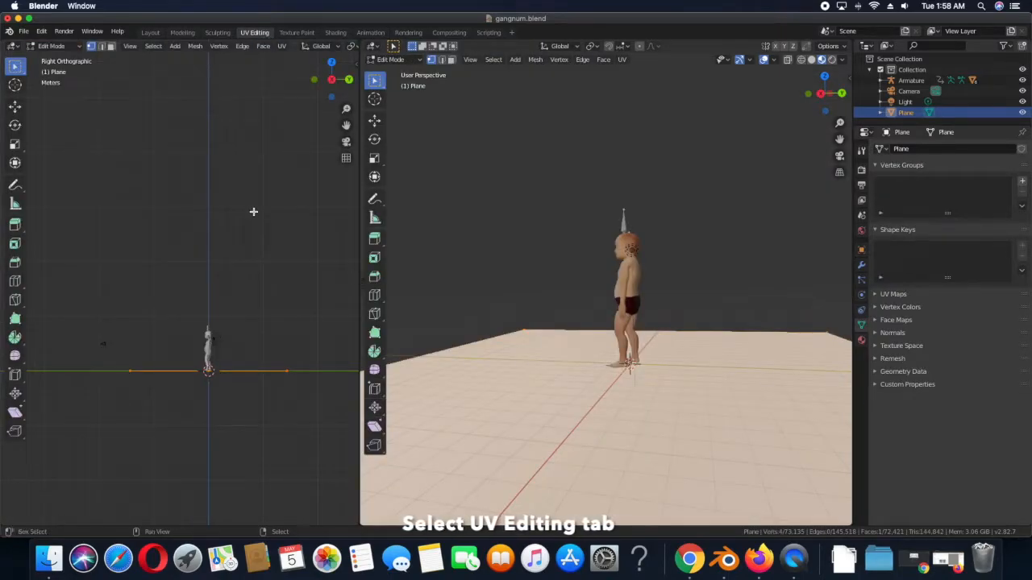
middle_click_drag(253, 212, 261, 85, "shift")
left_click(51, 46)
left_click(69, 61)
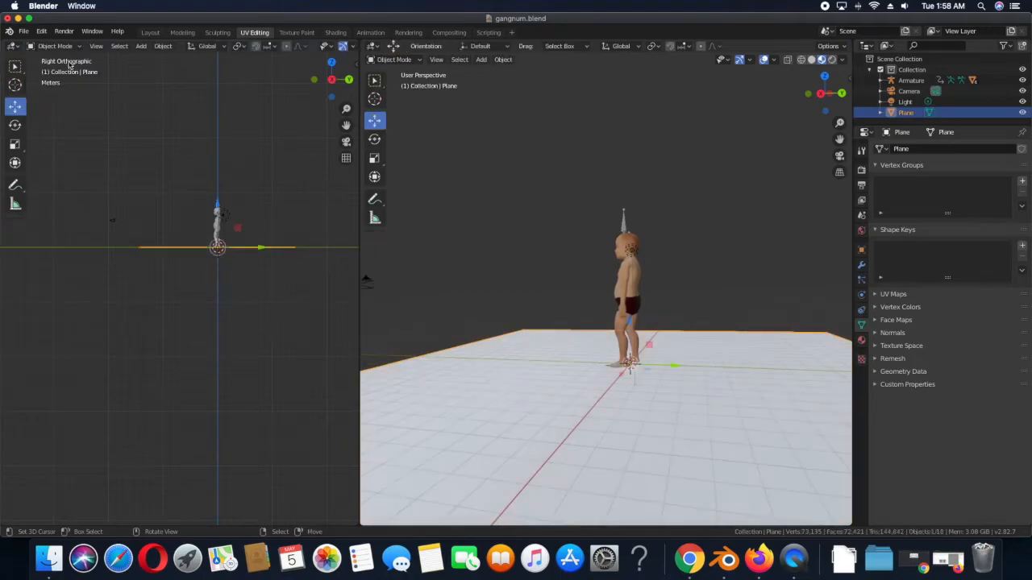
scroll(489, 265, "down", 4)
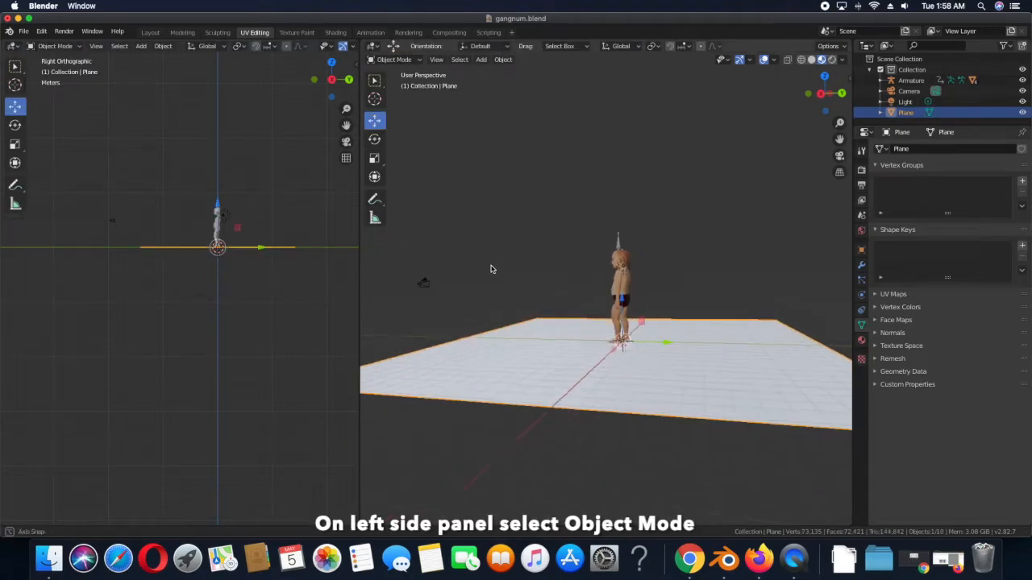
left_click(839, 157)
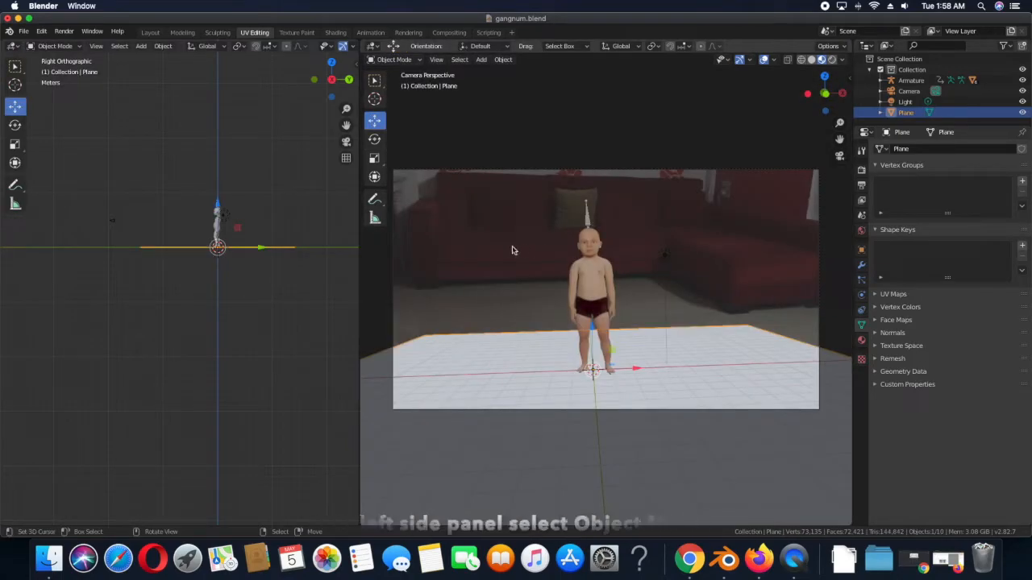
Step: Select the camera in the side view and tilt it slightly downward
left_click(116, 224)
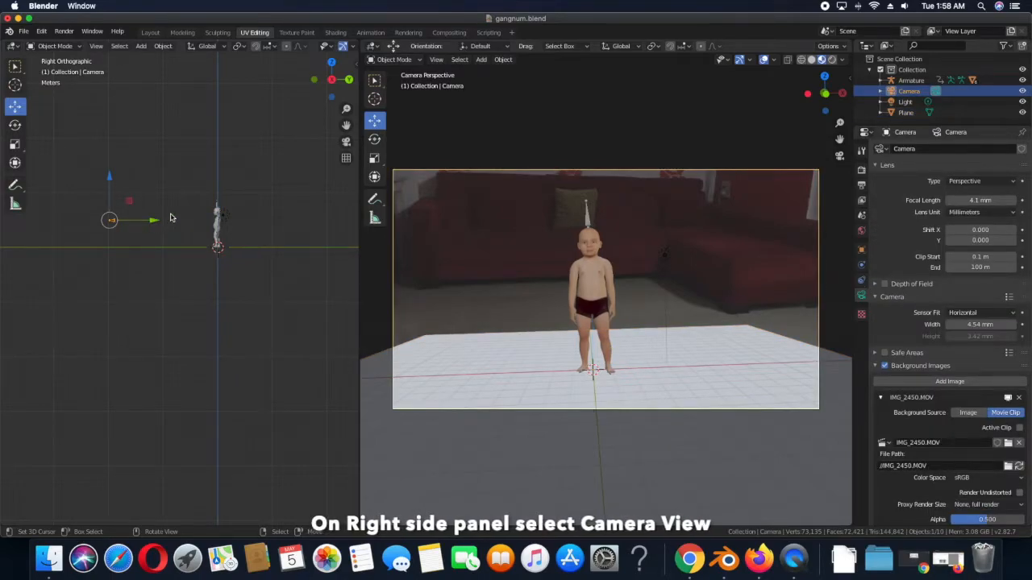
key("r")
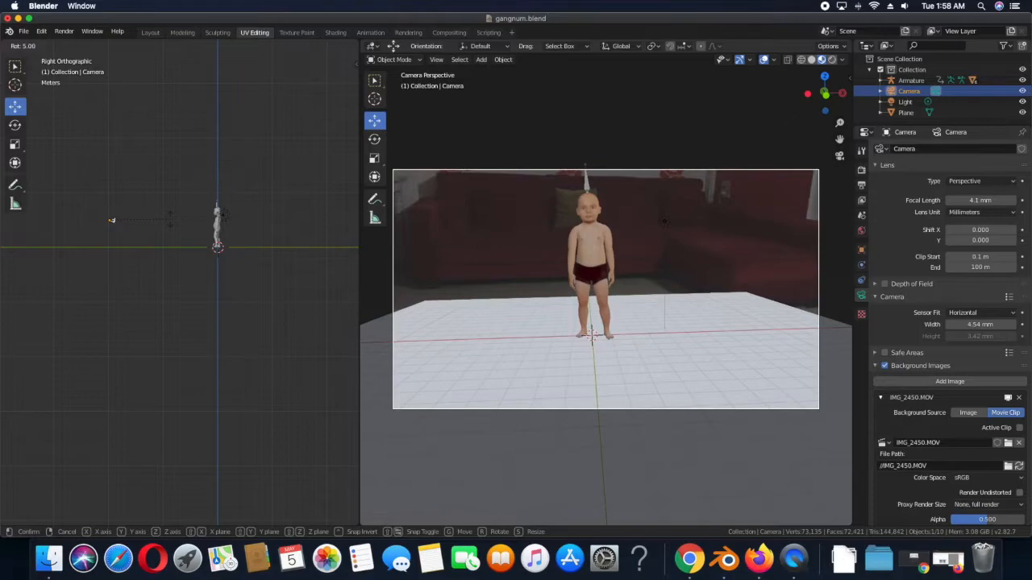
left_click(113, 221)
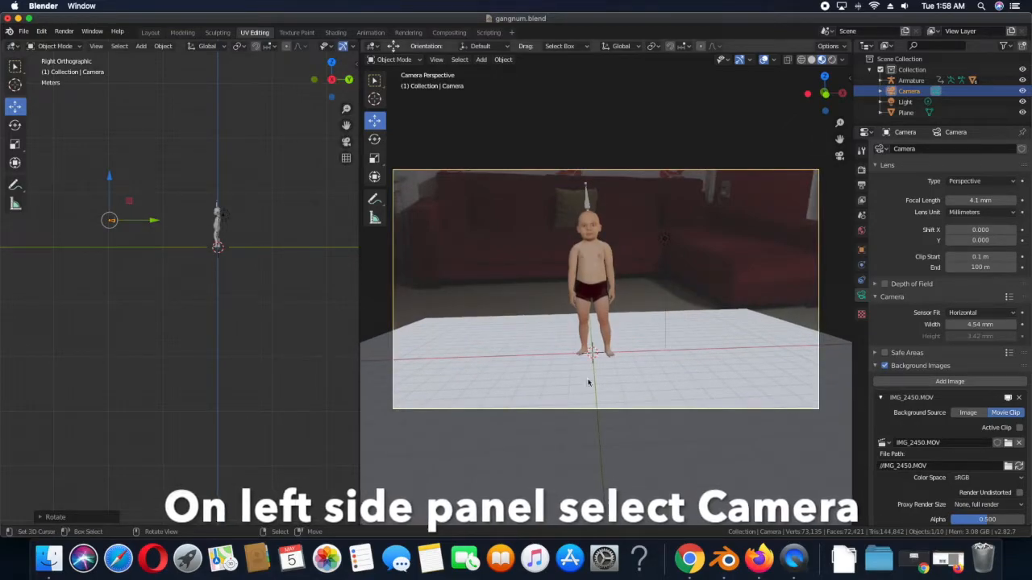
Step: Scale the ground plane down until its front edge lies just below the camera frame
left_click(614, 438)
key("s")
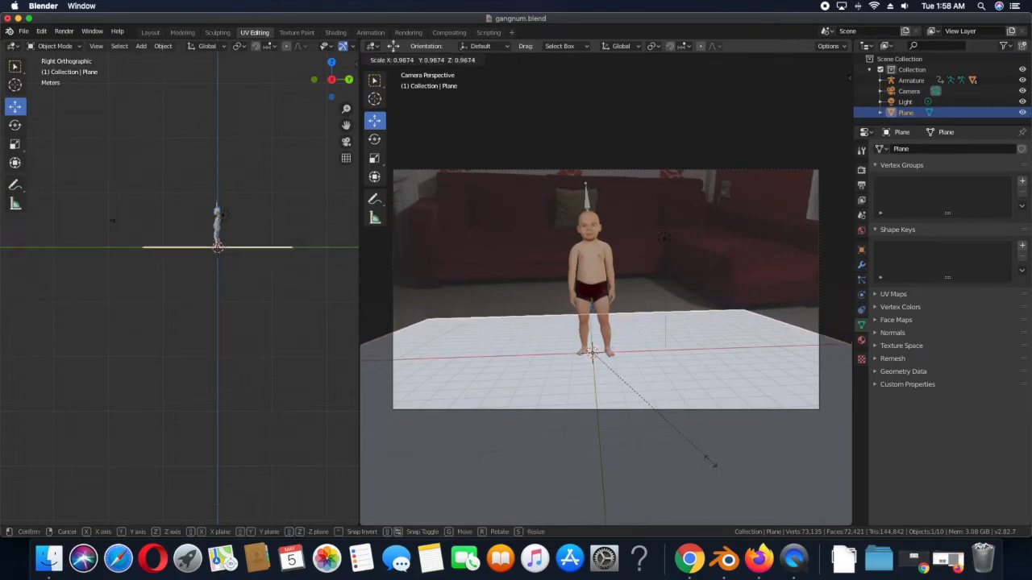
left_click(684, 448)
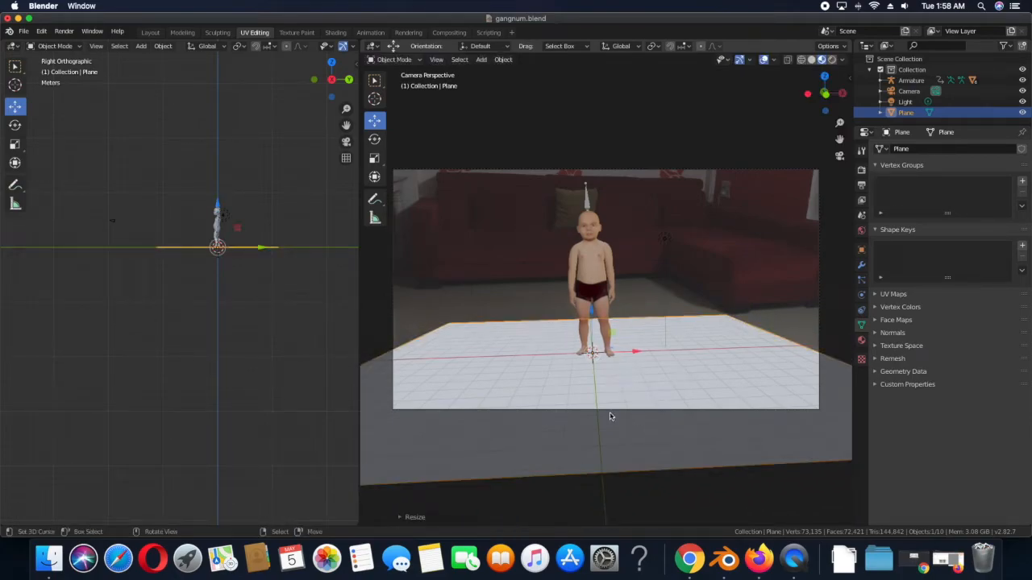
Step: Reposition the camera in the side view, moving it back about 4.3 m, lowering it and bringing it closer to the kid
left_click(114, 224)
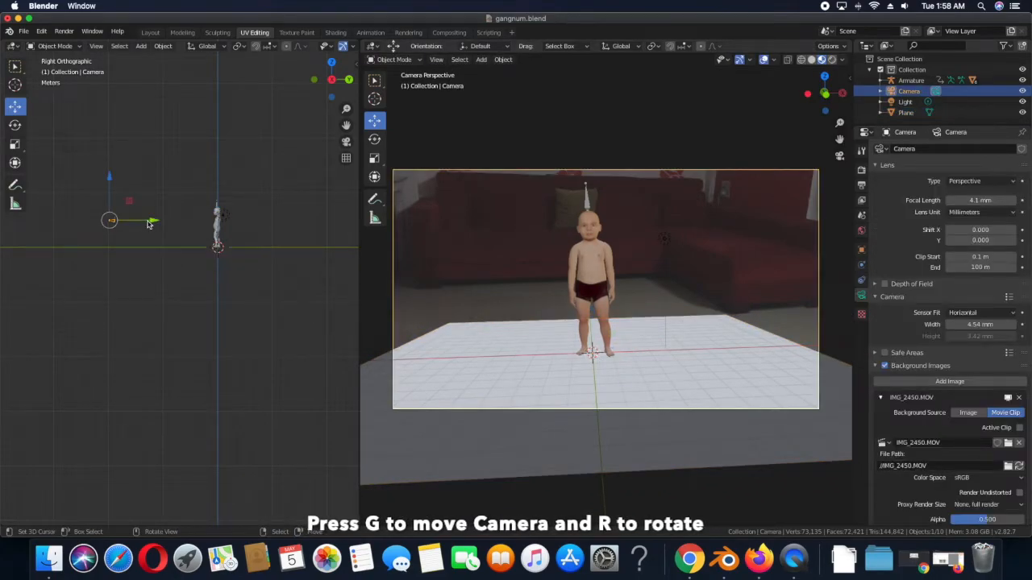
key("g")
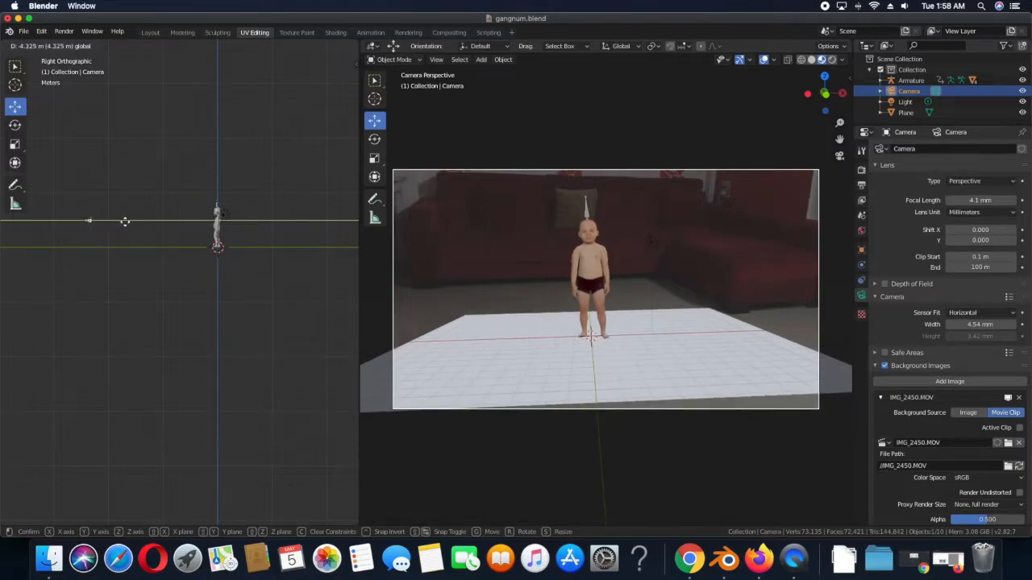
left_click(125, 221)
left_click_drag(86, 179, 86, 182)
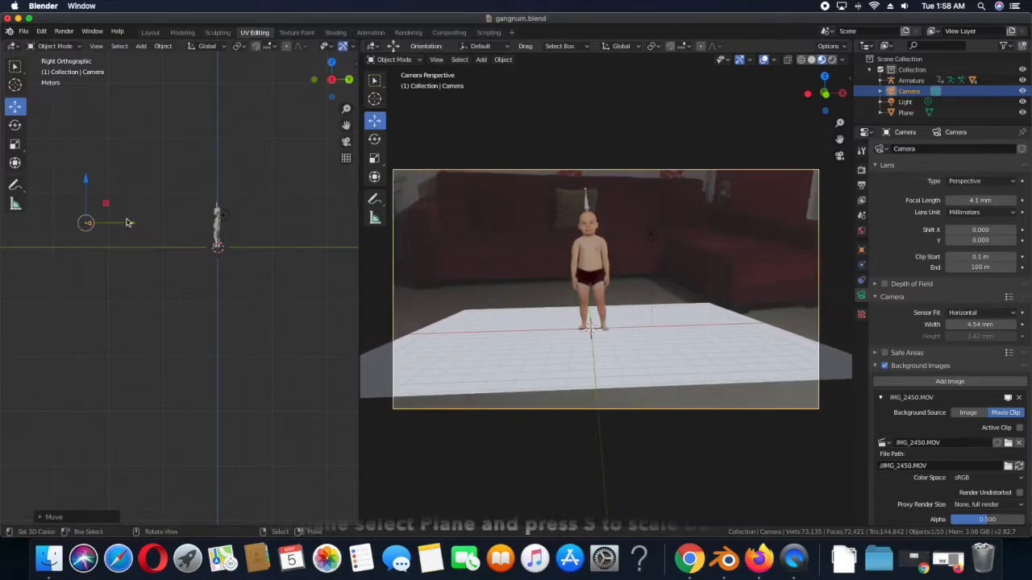
mouse_move(130, 223)
left_mouse_down()
mouse_move(175, 223)
mouse_move(139, 221)
left_mouse_up()
left_click_drag(124, 184, 126, 187)
Step: Tilt the camera up about 6° and back down about 12° in the side view
key("r")
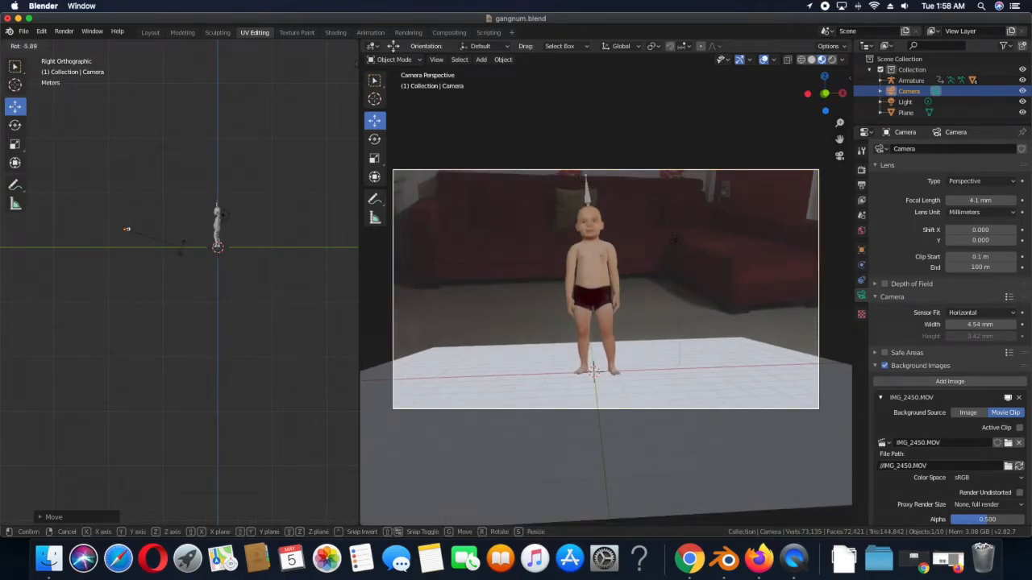
left_click(179, 258)
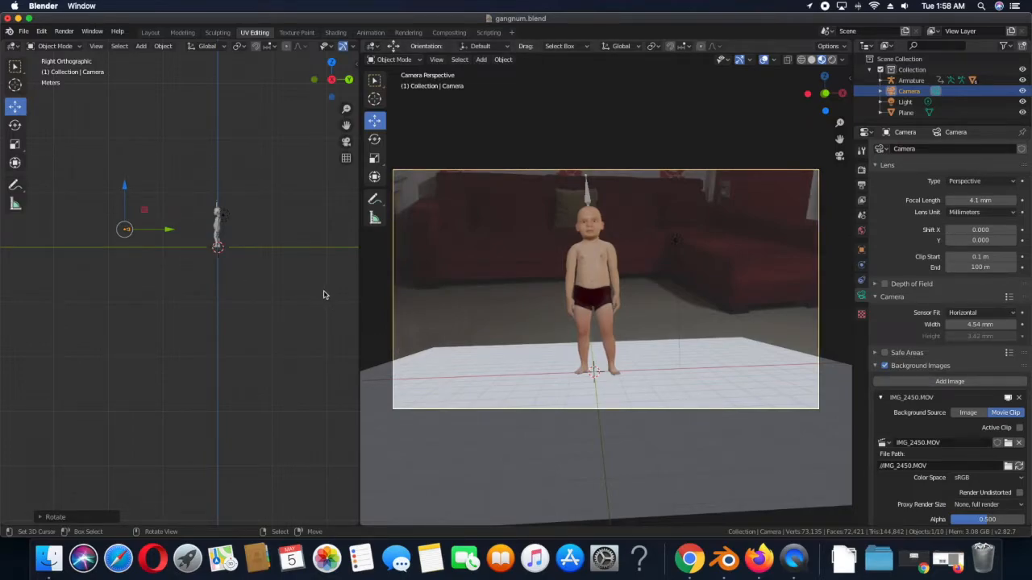
key("r")
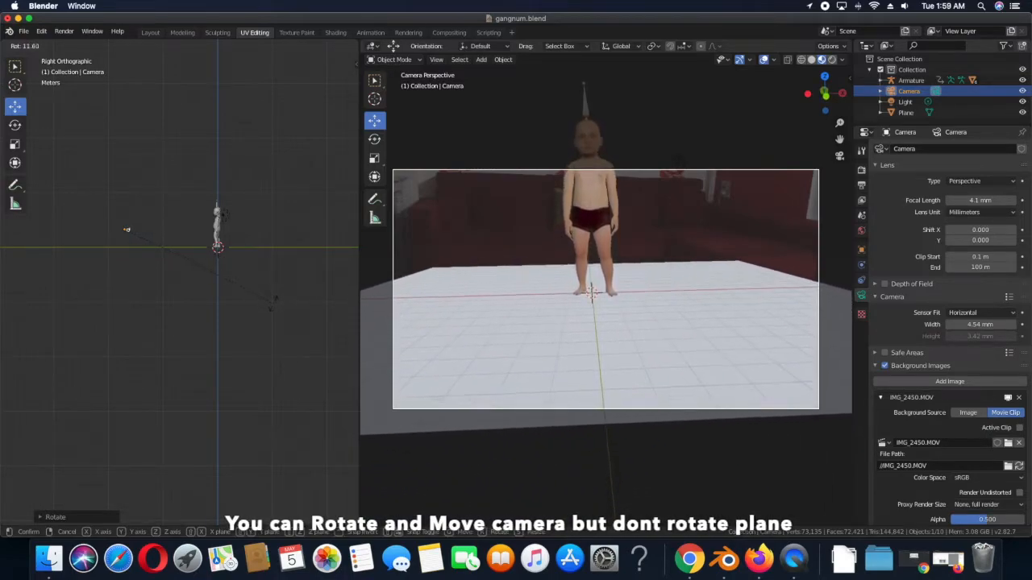
left_click(126, 230)
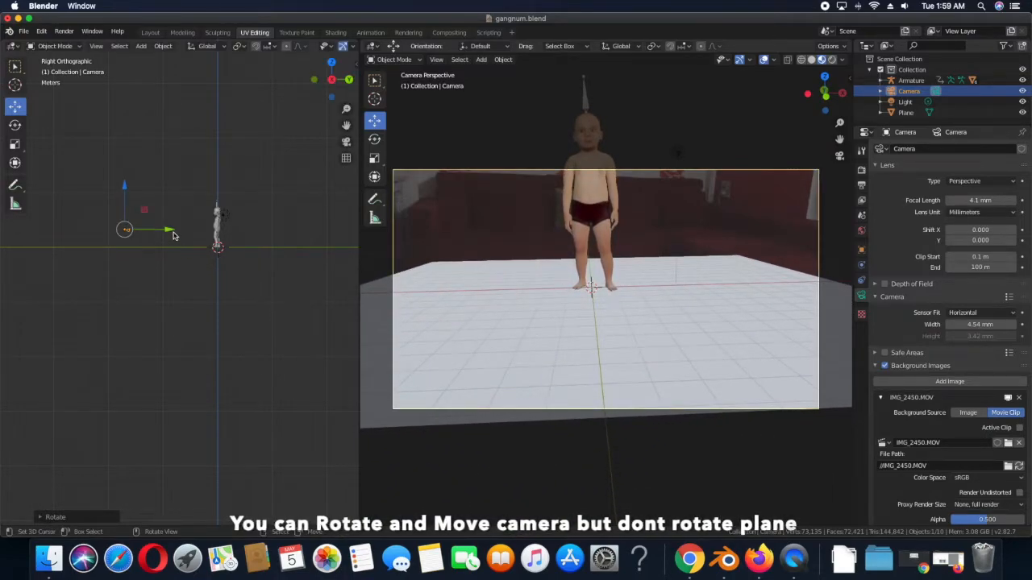
Step: Raise the camera, move it farther from the kid and shift it sideways until the kid stands left of the frame's centre
left_click_drag(125, 200, 127, 173)
left_click_drag(170, 215, 147, 212)
middle_click_drag(147, 212, 133, 251)
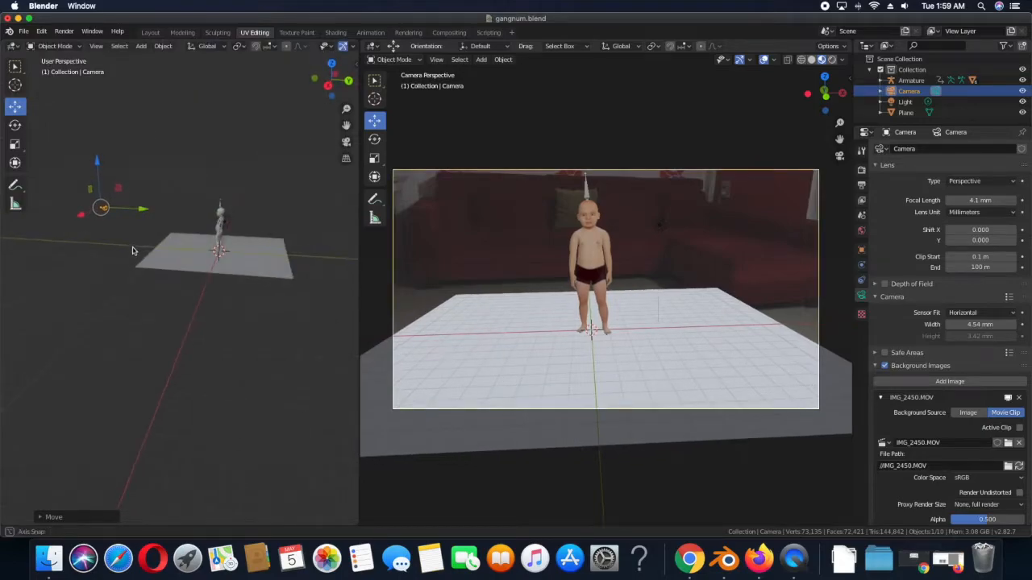
left_click_drag(89, 221, 117, 215)
left_click_drag(50, 219, 46, 224)
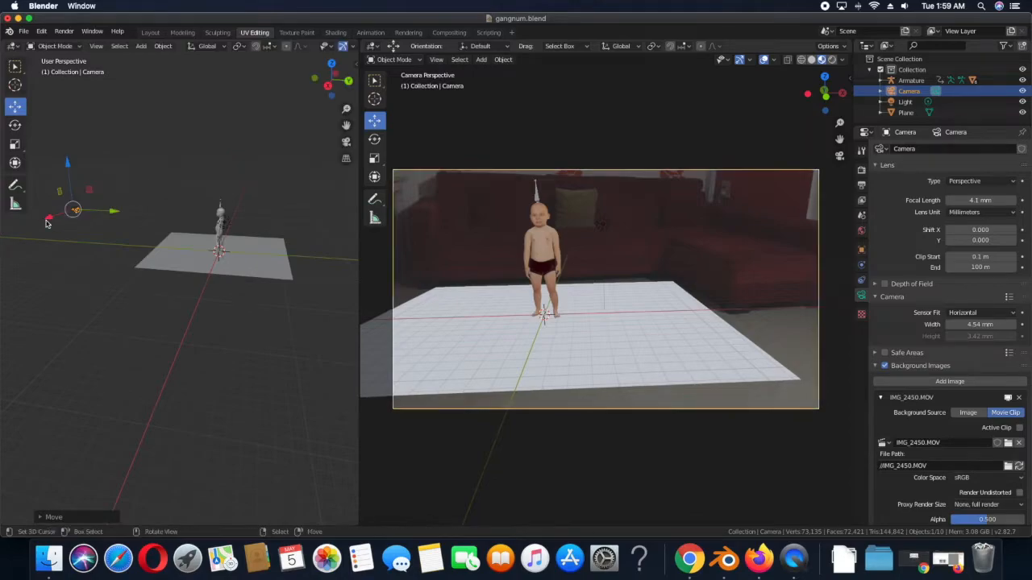
Step: Scale the ground plane down slightly so more of the floor footage shows around it, and save the blend file
left_click(517, 380)
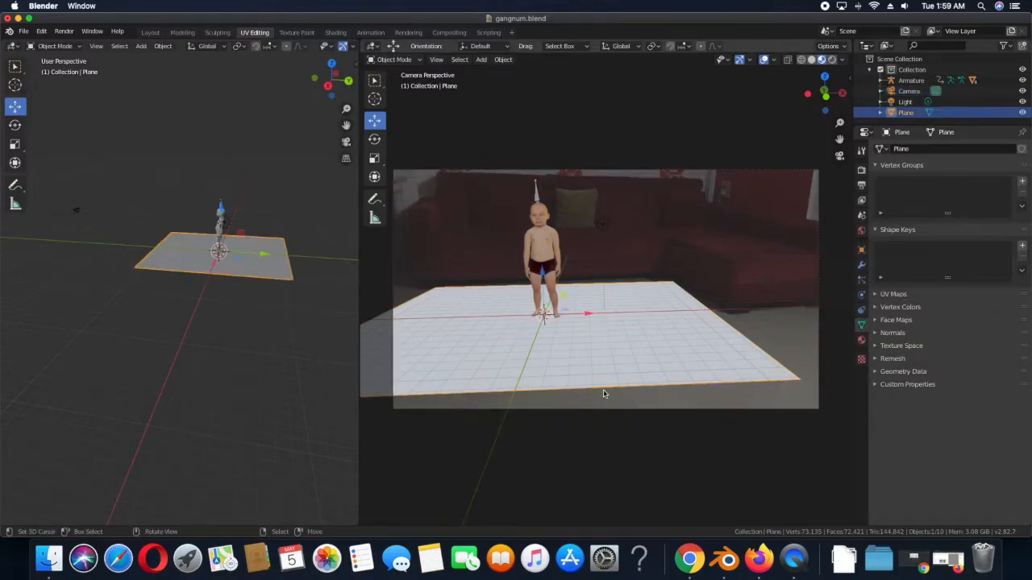
key("s")
left_click(595, 389)
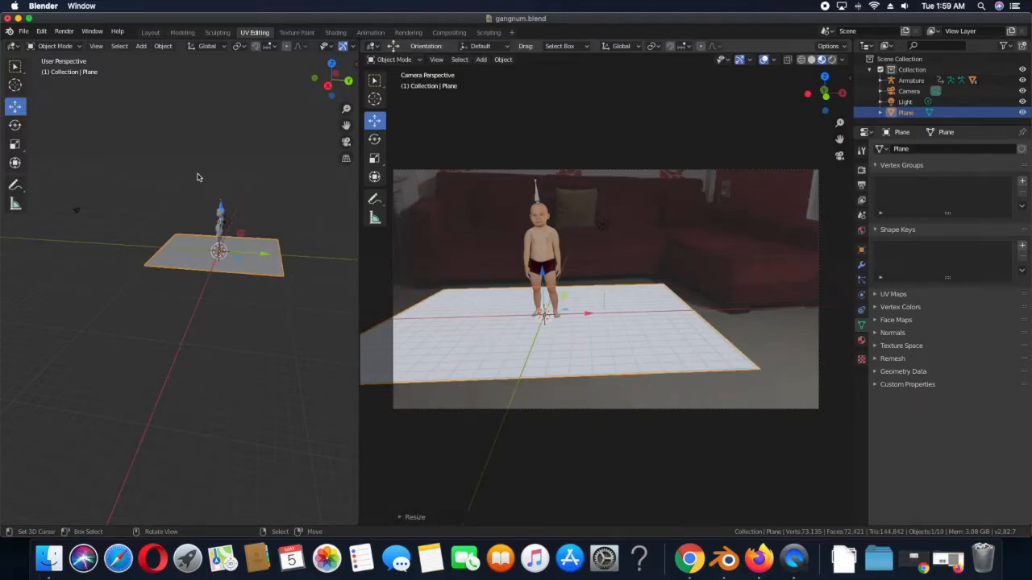
left_click(25, 31)
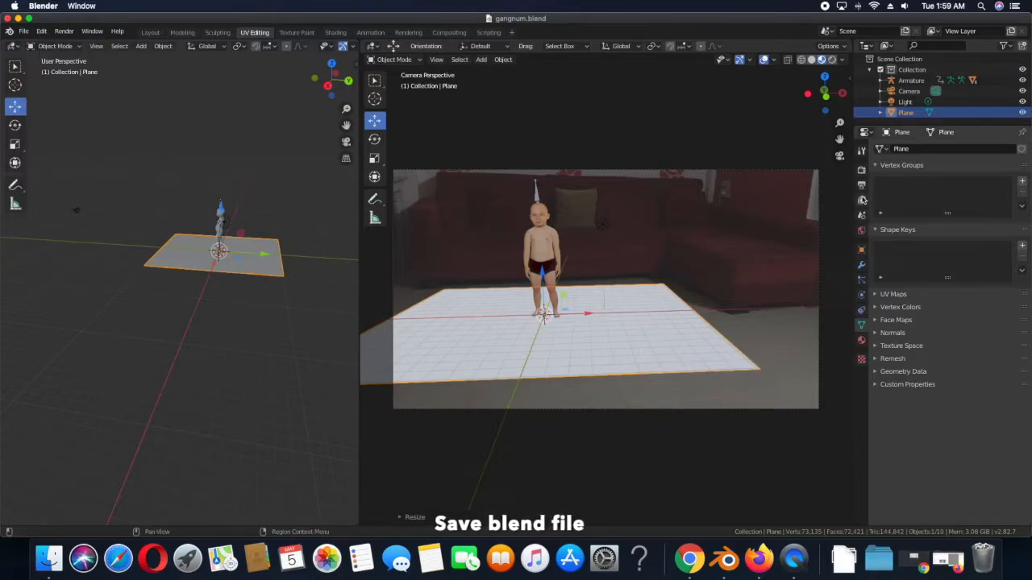
Step: Enable the Transparent option under Film in the Eevee render settings
left_click(862, 186)
left_click(875, 322)
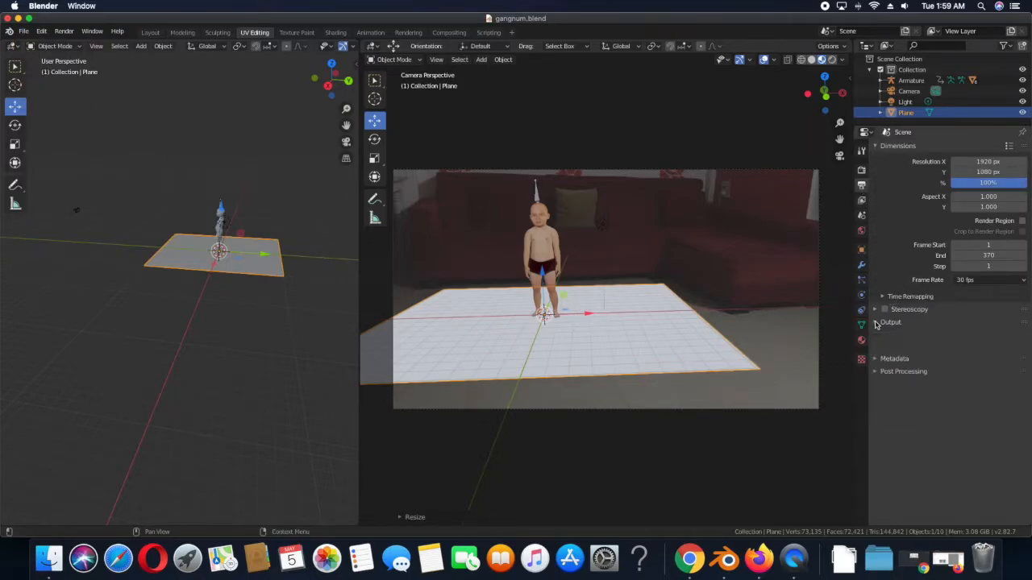
left_click(861, 169)
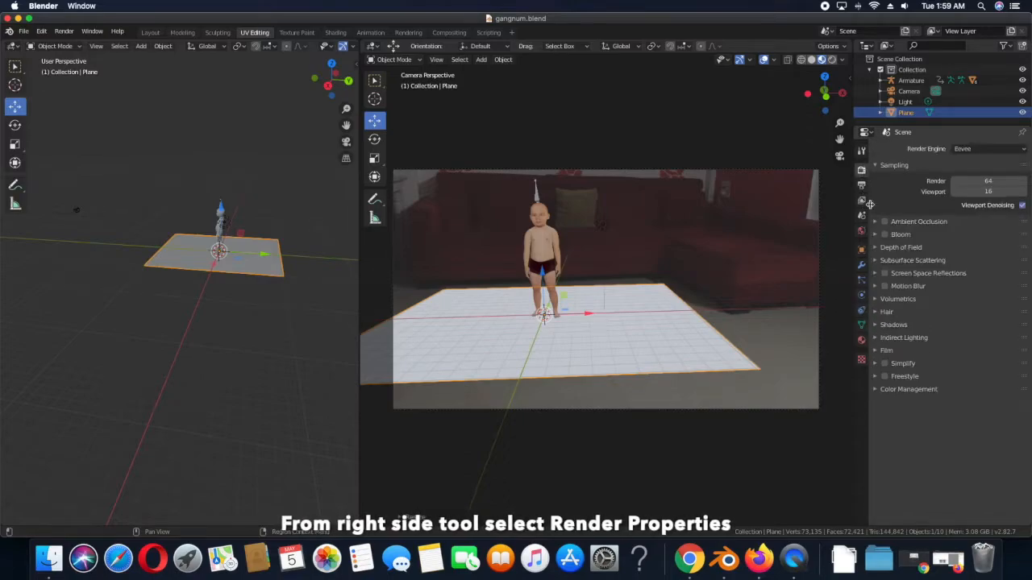
left_click(878, 352)
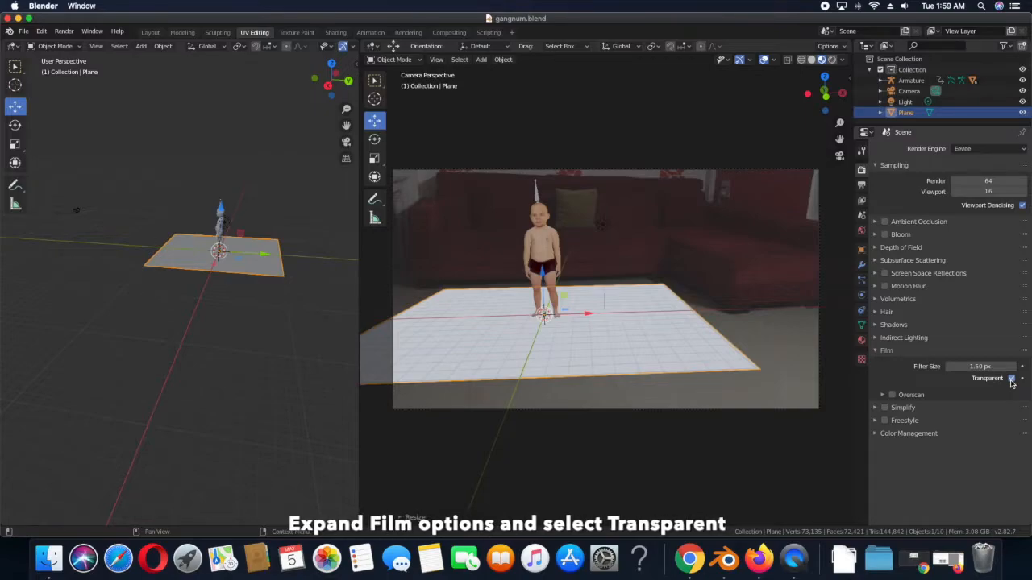
left_click(877, 352)
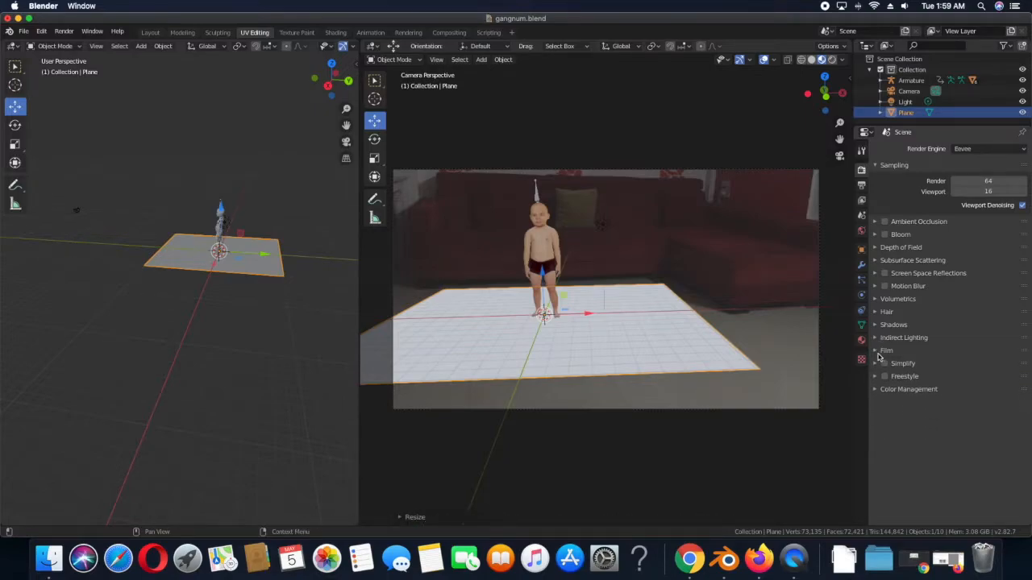
left_click(878, 351)
Step: Set the render shadows' cube size to 1024px and cascade size to 2048px
left_click(880, 326)
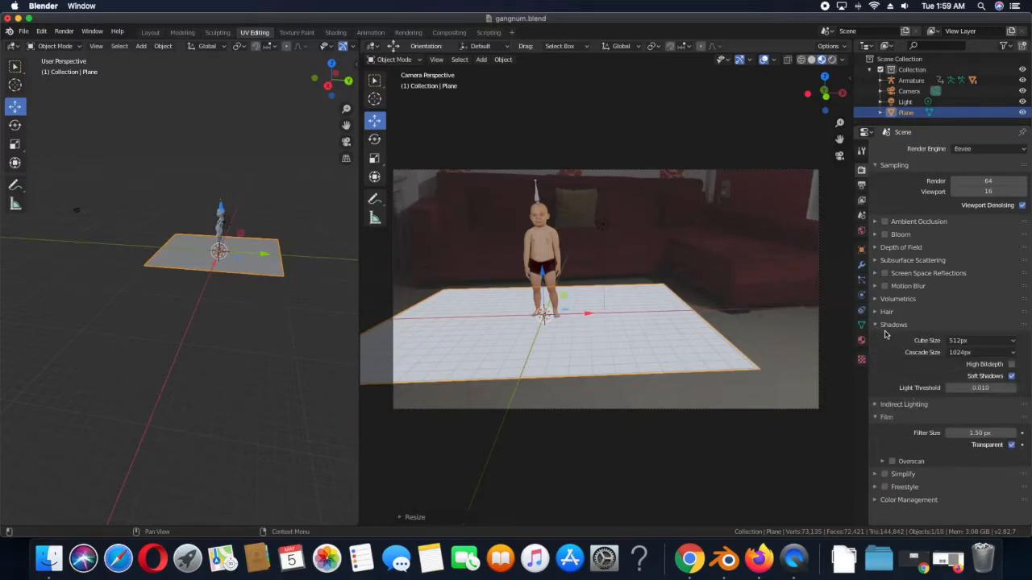
left_click(971, 341)
left_click(955, 395)
left_click(967, 353)
left_click(914, 424)
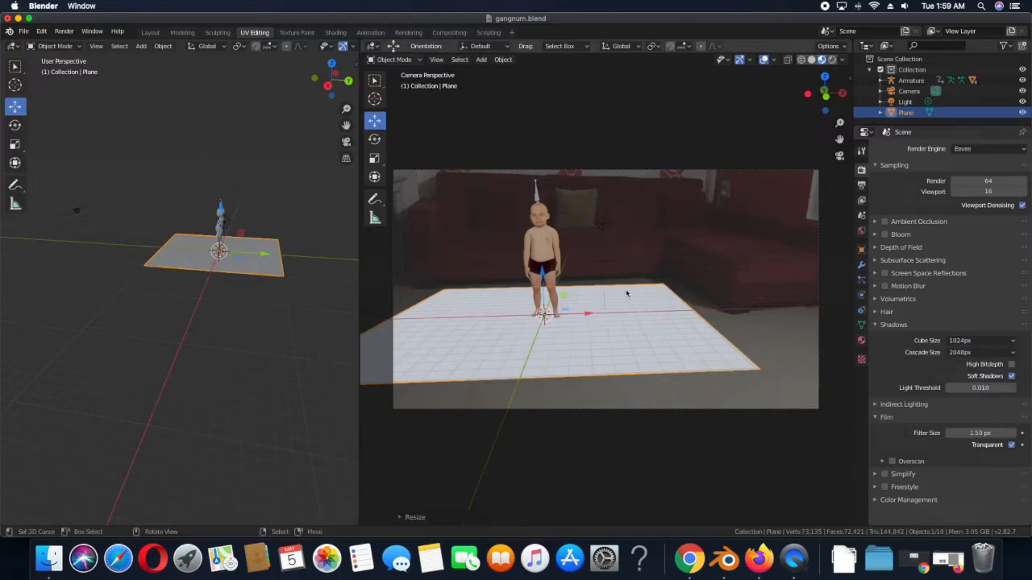
Step: Create a new material for the ground plane
left_click(862, 339)
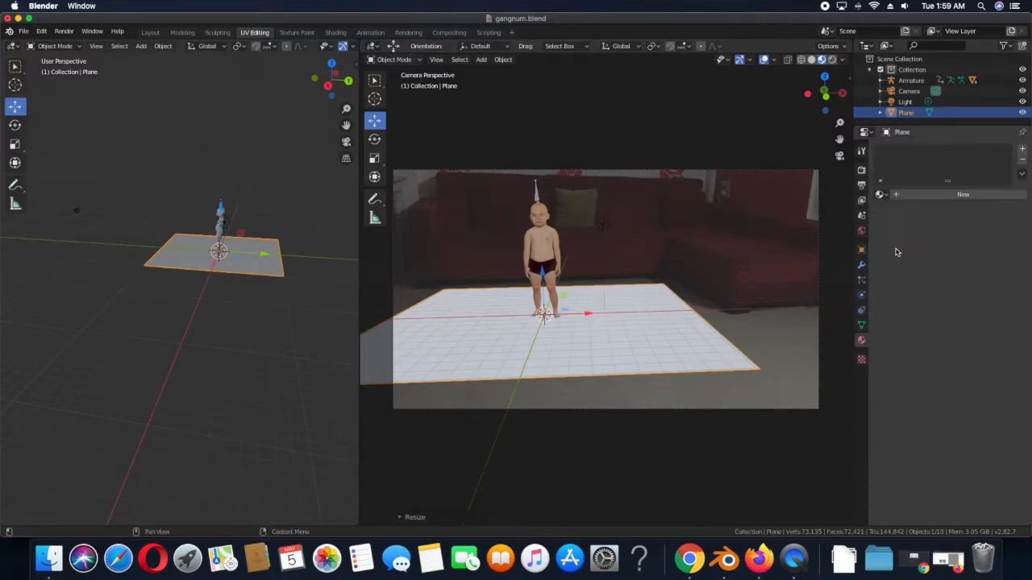
left_click(956, 196)
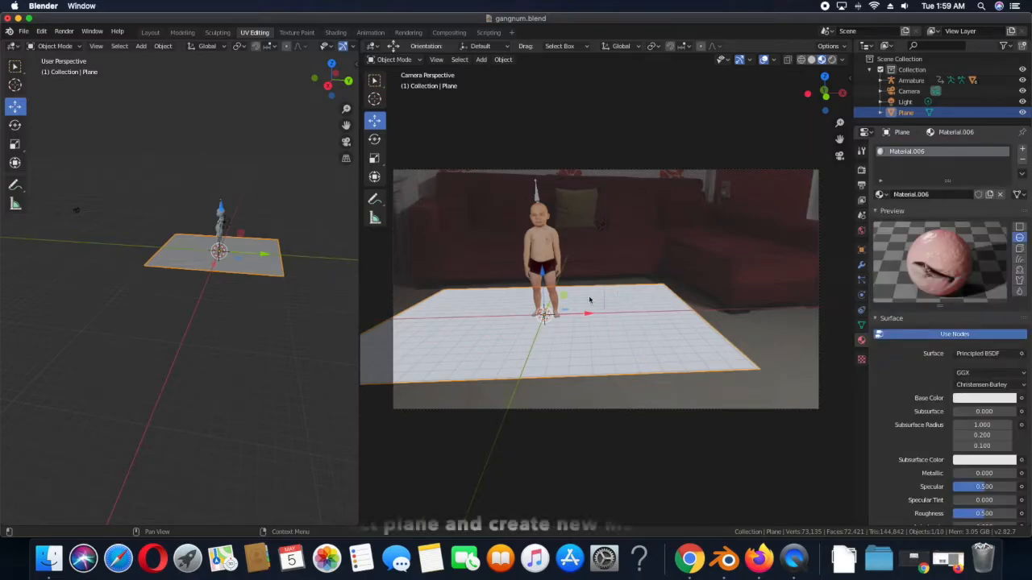
Step: Switch the secondary 3D viewport to the Shader Editor and delete the plane material's Principled BSDF node
left_click(12, 45)
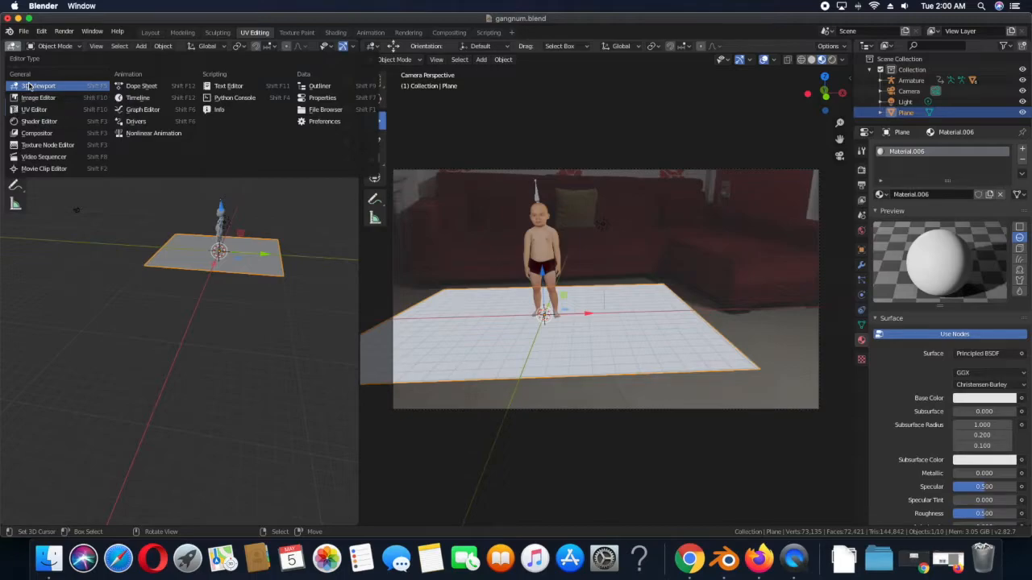
left_click(37, 121)
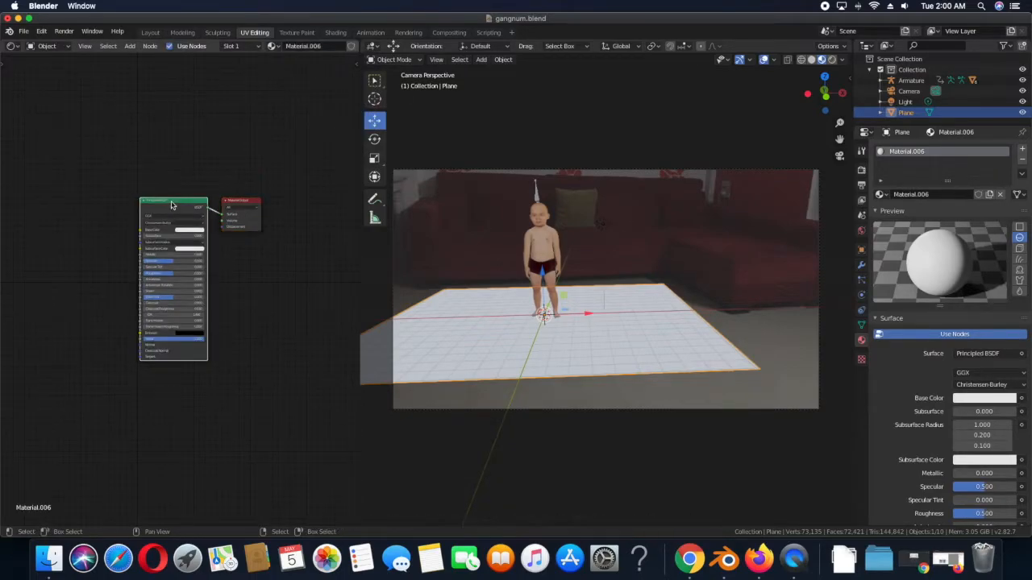
key("x")
middle_click_drag(214, 272, 286, 311)
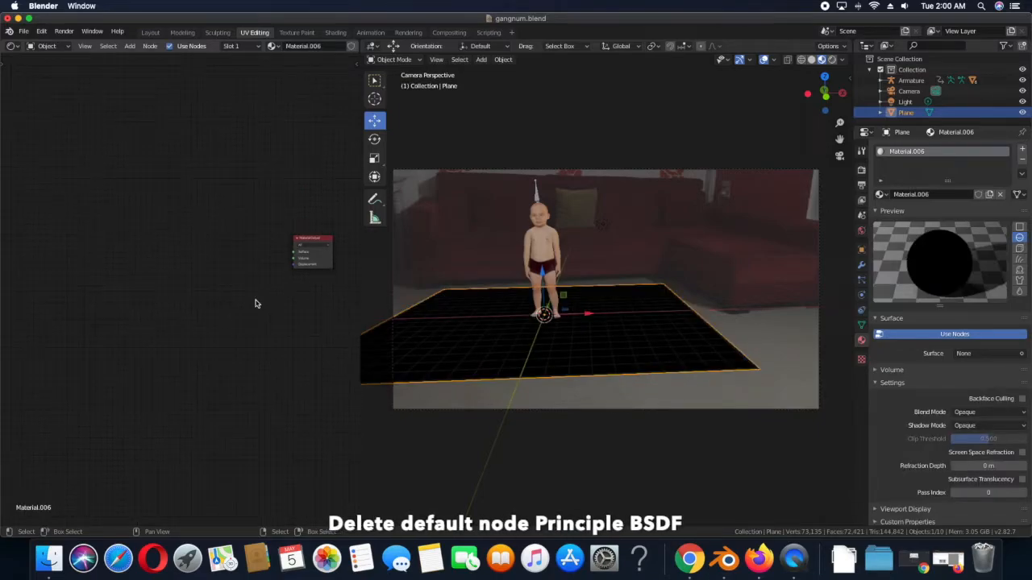
Step: Add a Diffuse BSDF node to the plane material, well ahead of the Material Output node
scroll(242, 299, "up", 4)
key("shift+a")
left_click(169, 289)
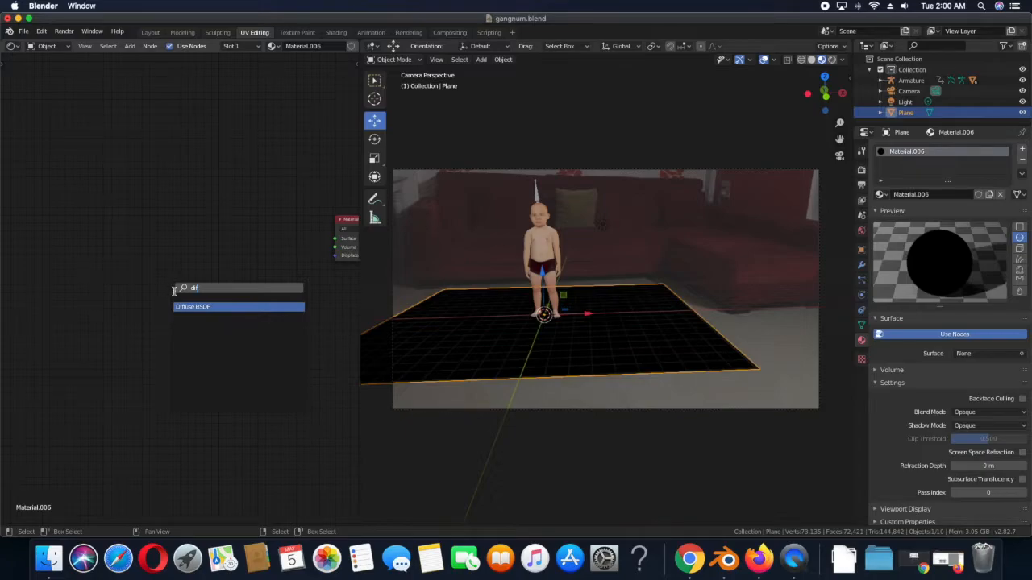
type("dif")
left_click(198, 307)
left_click(53, 216)
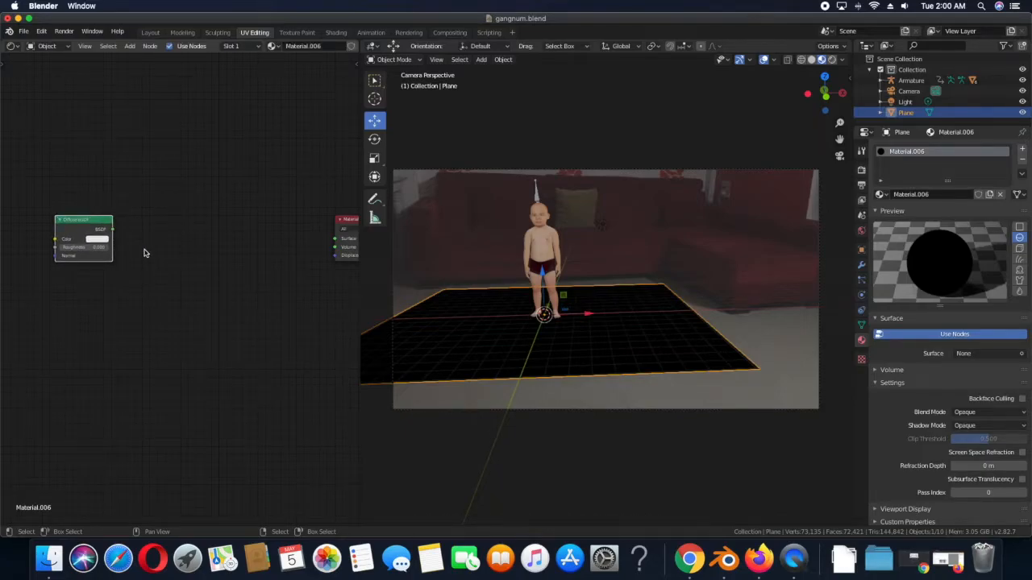
Step: Add a Shader to RGB node and connect the Diffuse BSDF output to its Shader input
key("shift+a")
left_click(150, 264)
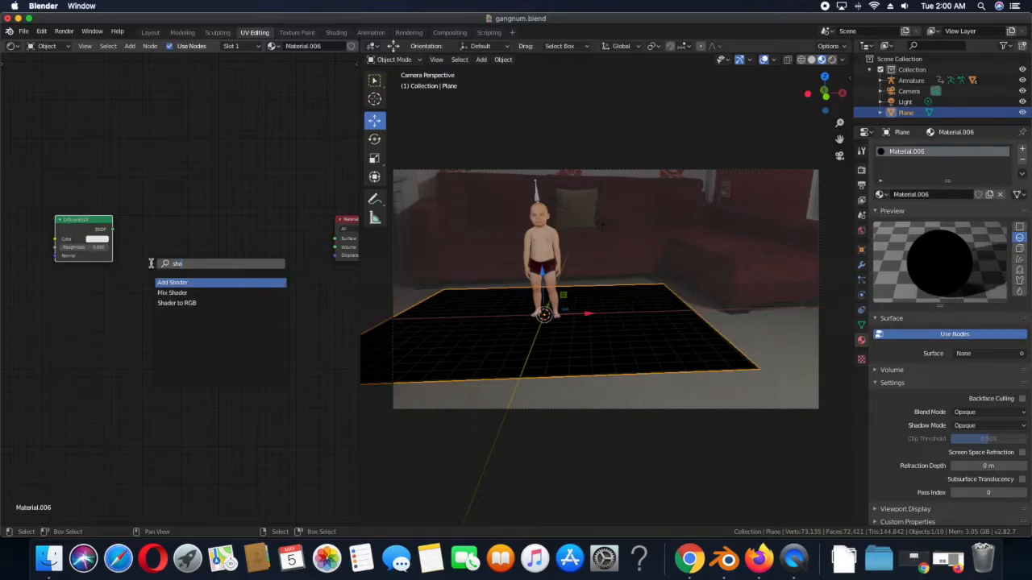
left_click(178, 304)
left_click(130, 192)
left_click_drag(131, 219, 113, 229)
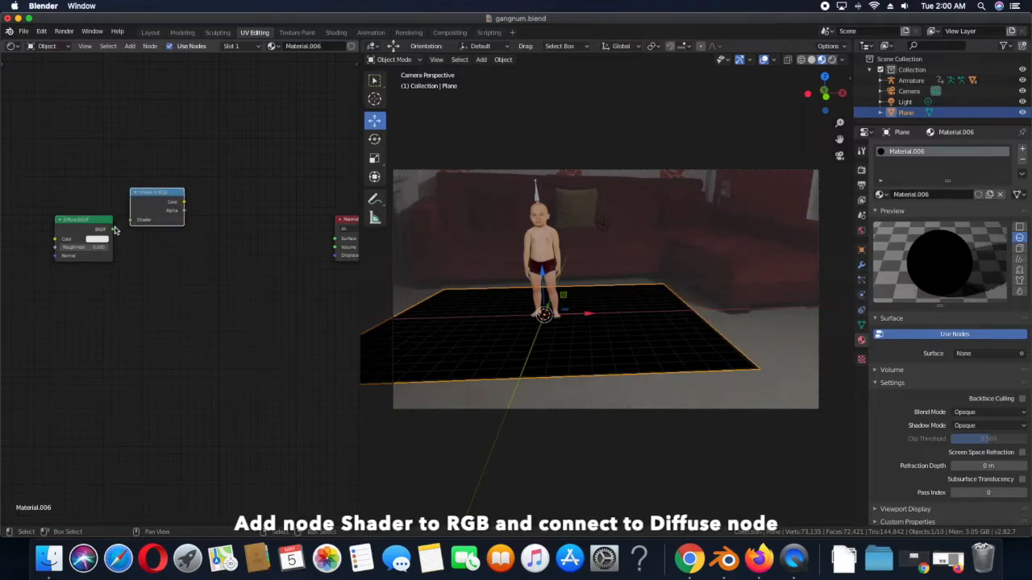
Step: Add an RGB to BW node fed by the Shader to RGB Color output, and space out the node chain
key("shift+a")
left_click(154, 287)
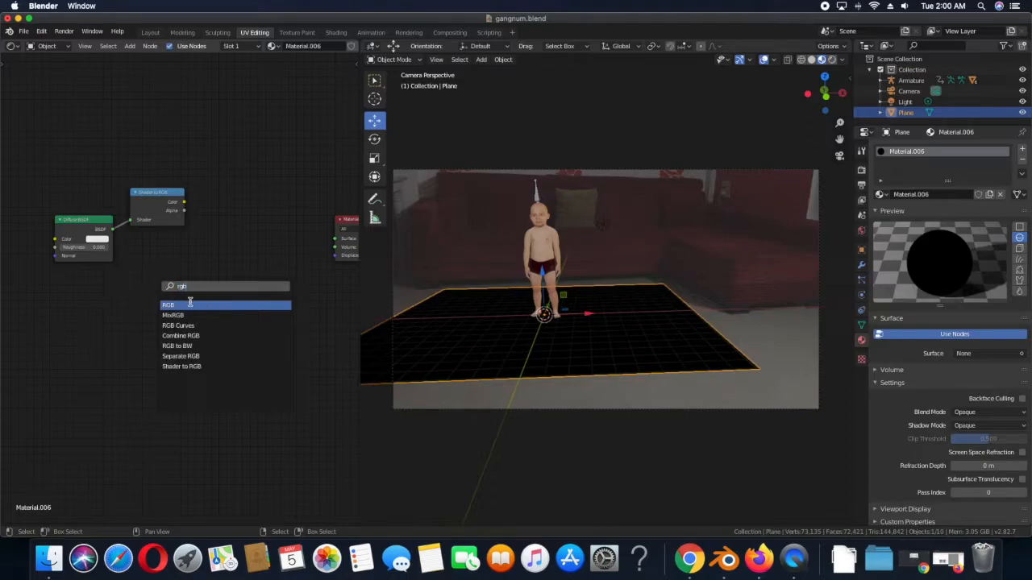
left_click(203, 345)
left_click(208, 179)
left_click_drag(185, 203, 203, 200)
left_click_drag(93, 220, 37, 214)
left_click_drag(158, 195, 104, 188)
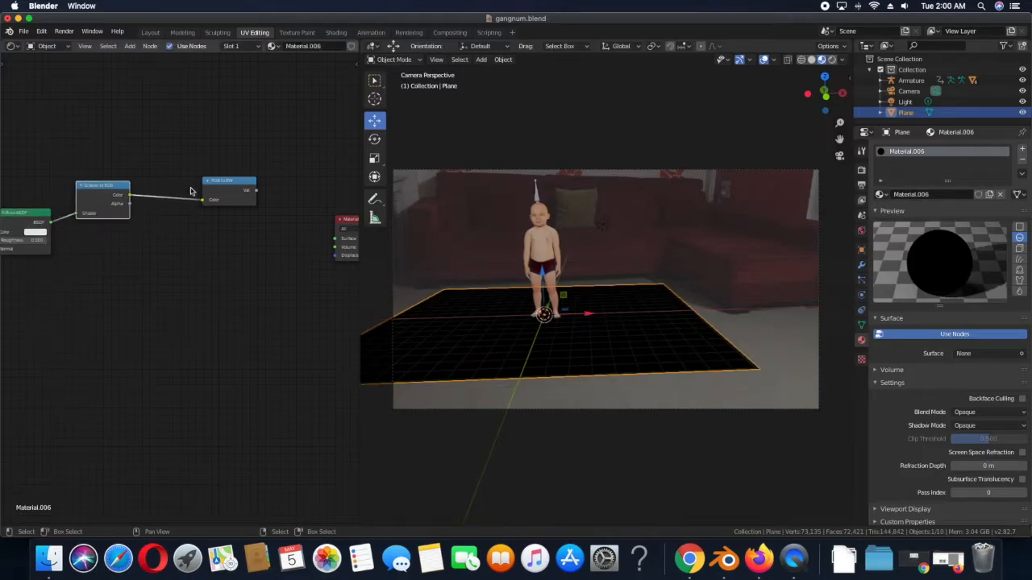
left_click_drag(228, 184, 200, 182)
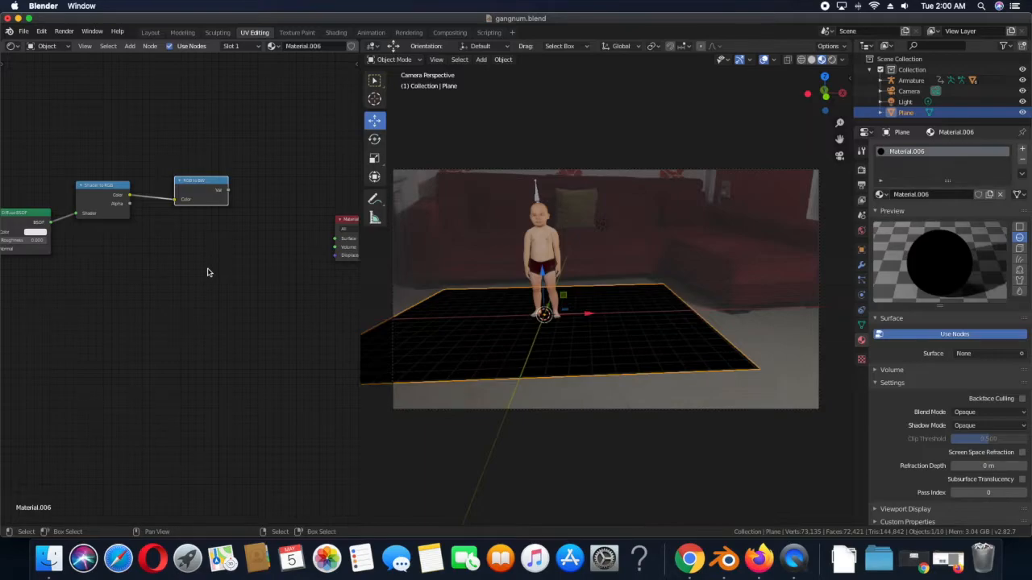
Step: Add a ColorRamp node and connect the RGB to BW Val output to its Fac input
key("shift+a")
left_click(220, 254)
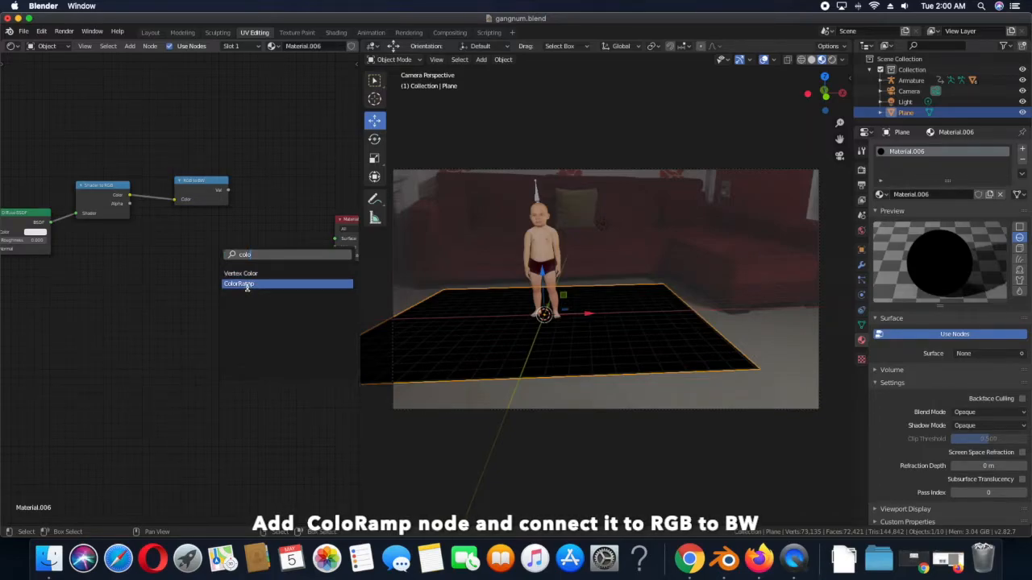
left_click(247, 284)
left_click(246, 119)
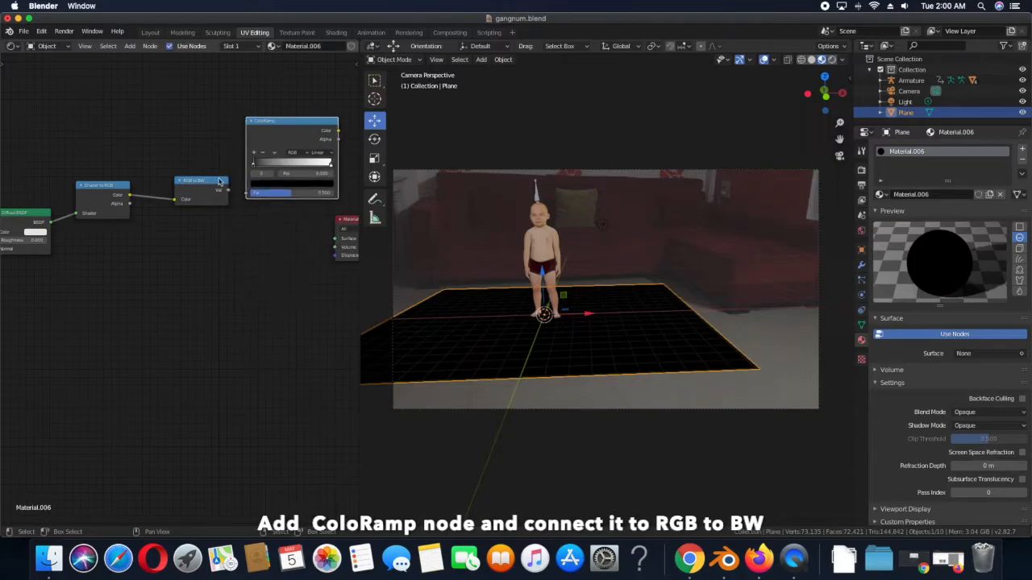
left_click_drag(228, 190, 244, 195)
Step: Add a Mix Shader node between the ColorRamp and Material Output nodes, moving Material Output aside to make room
scroll(241, 225, "down", 2)
middle_click_drag(245, 236, 159, 273)
left_click_drag(231, 276, 292, 238)
left_click(253, 299)
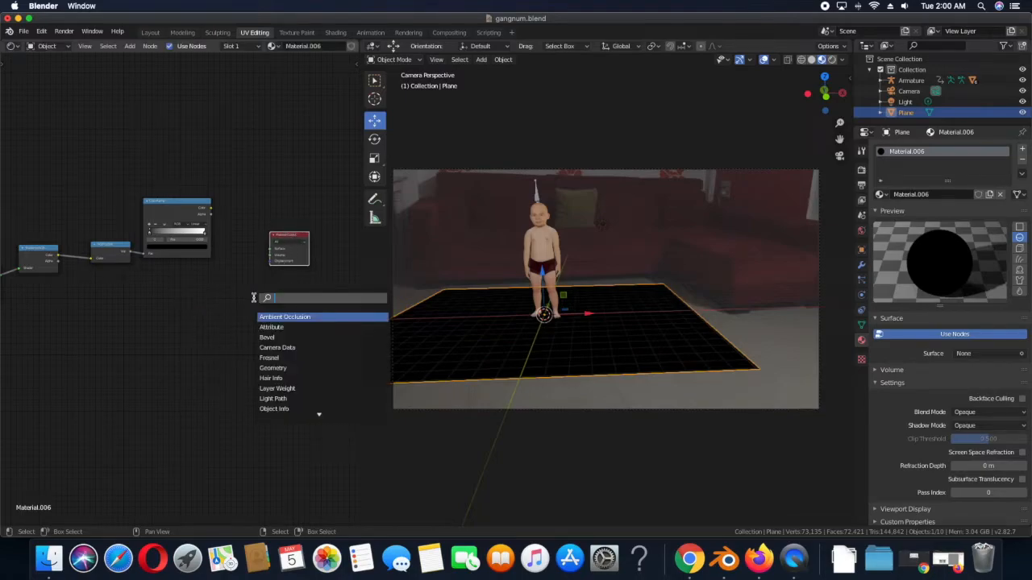
type("mix")
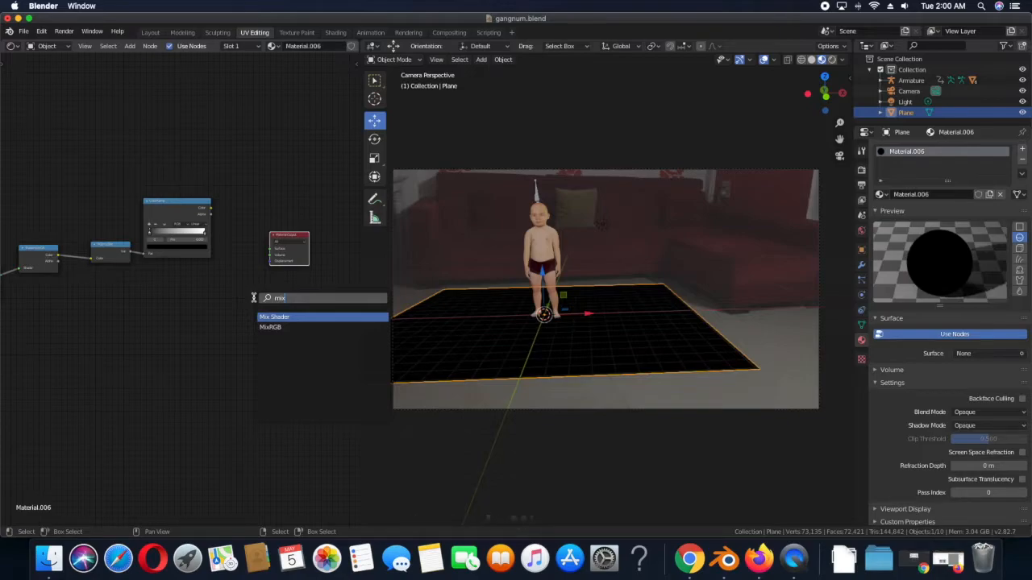
left_click(284, 320)
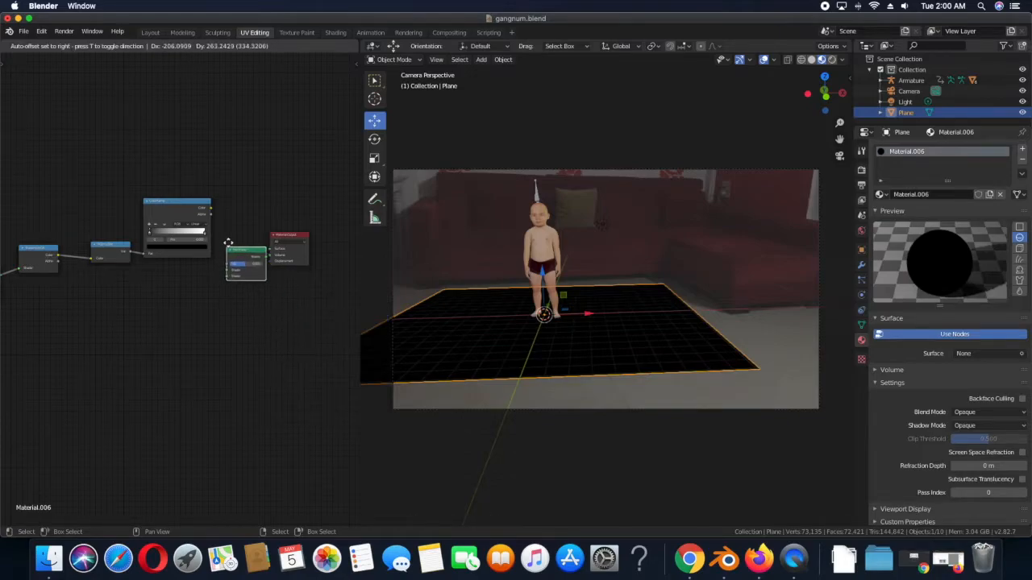
left_click(230, 235)
left_click_drag(297, 238, 330, 248)
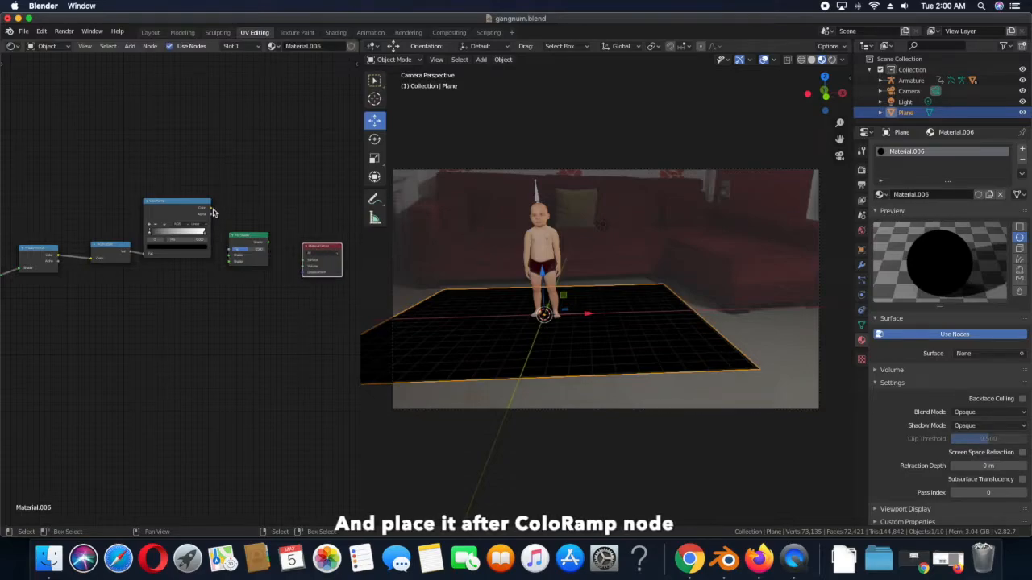
Step: Connect the ColorRamp Color output to the Mix Shader Fac, and the Mix Shader output to the Material Output Surface
scroll(230, 232, "up", 2)
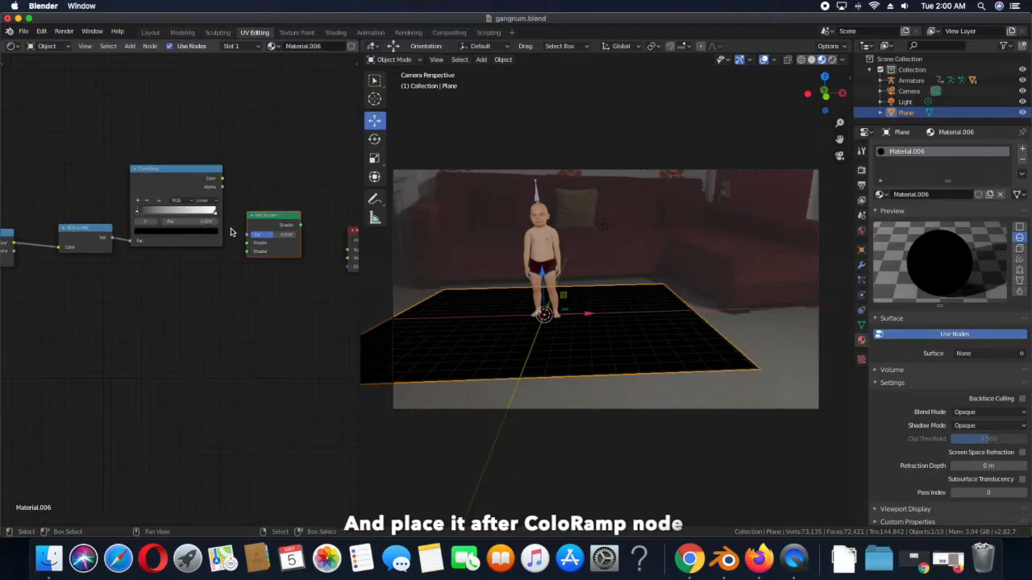
middle_click_drag(229, 232, 204, 281)
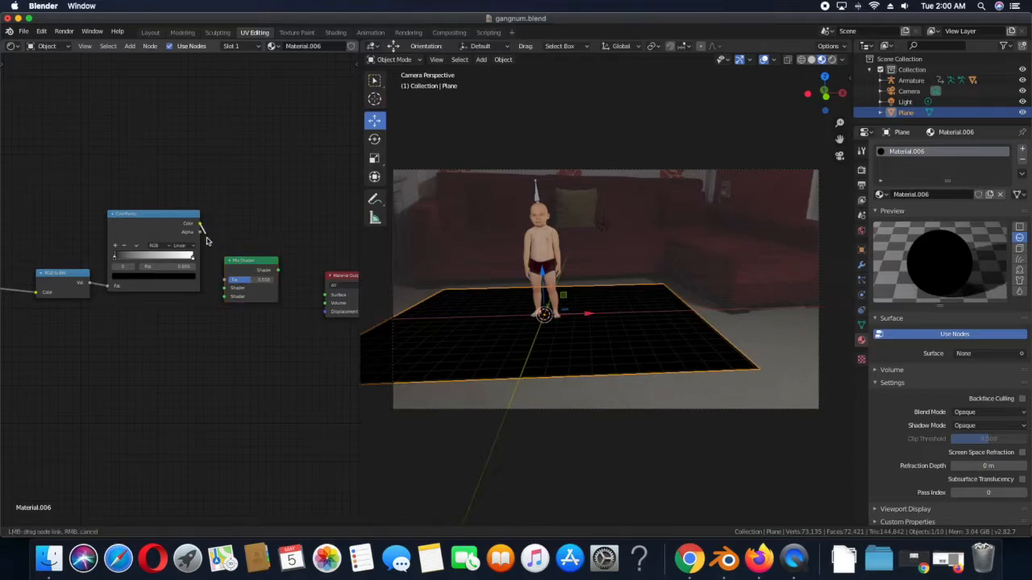
left_click_drag(221, 283, 326, 294)
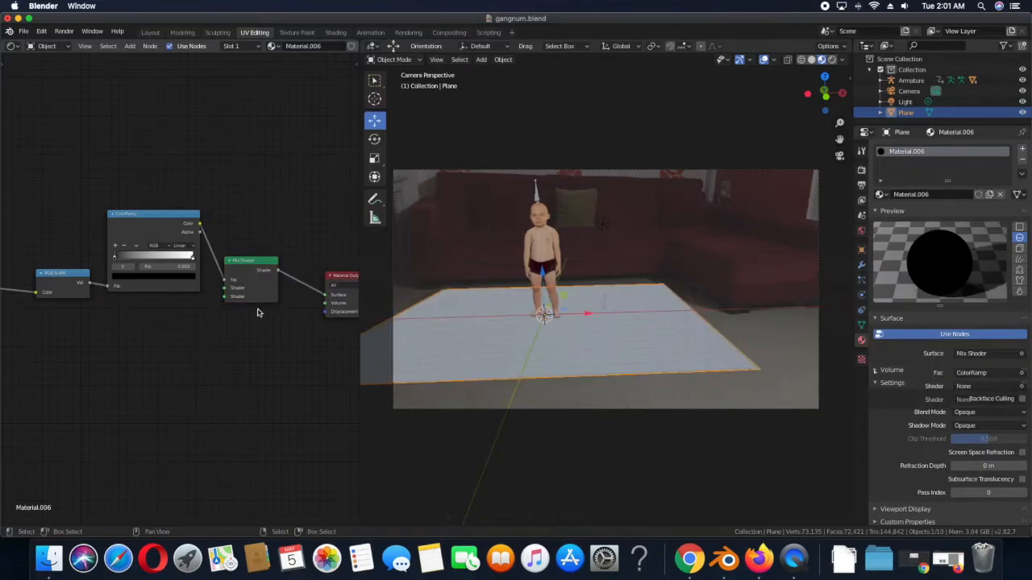
Step: Add a second Diffuse BSDF node below the ColorRamp, connect it to the Mix Shader's first Shader input, and tidy both nodes' positions
scroll(242, 314, "down", 3)
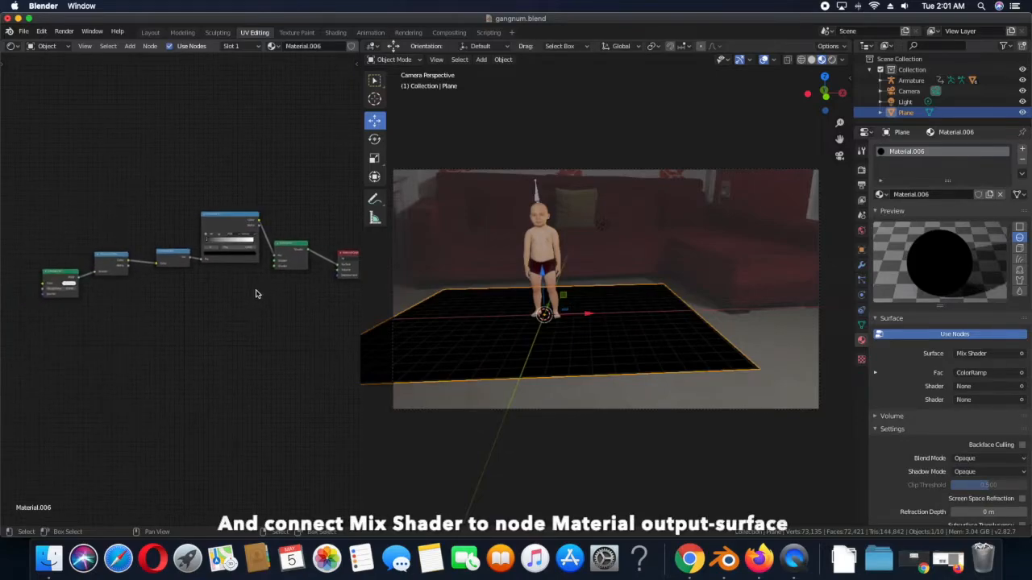
scroll(243, 294, "up", 2)
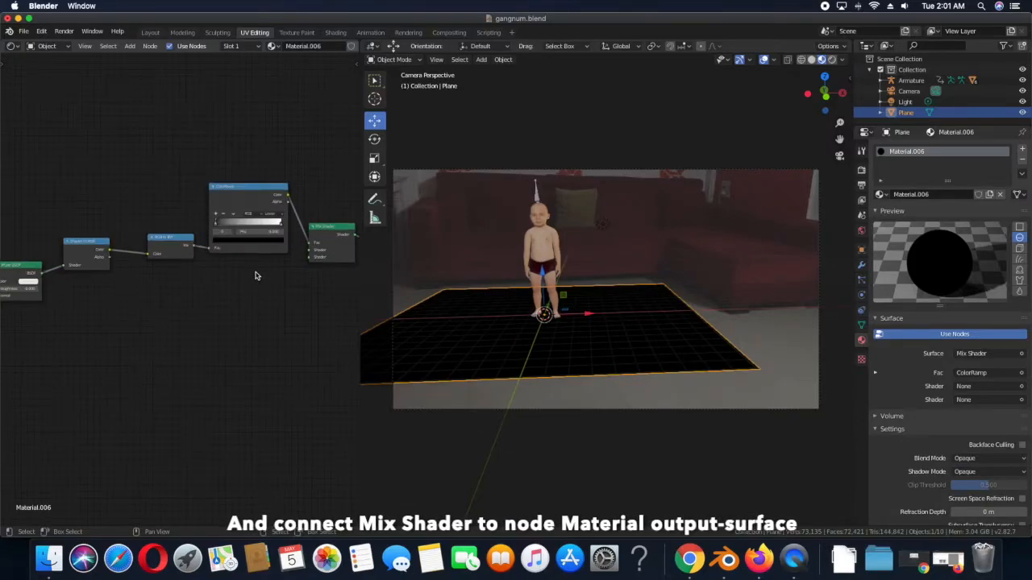
scroll(256, 276, "down", 4)
middle_click_drag(262, 282, 223, 252)
scroll(223, 256, "up", 3)
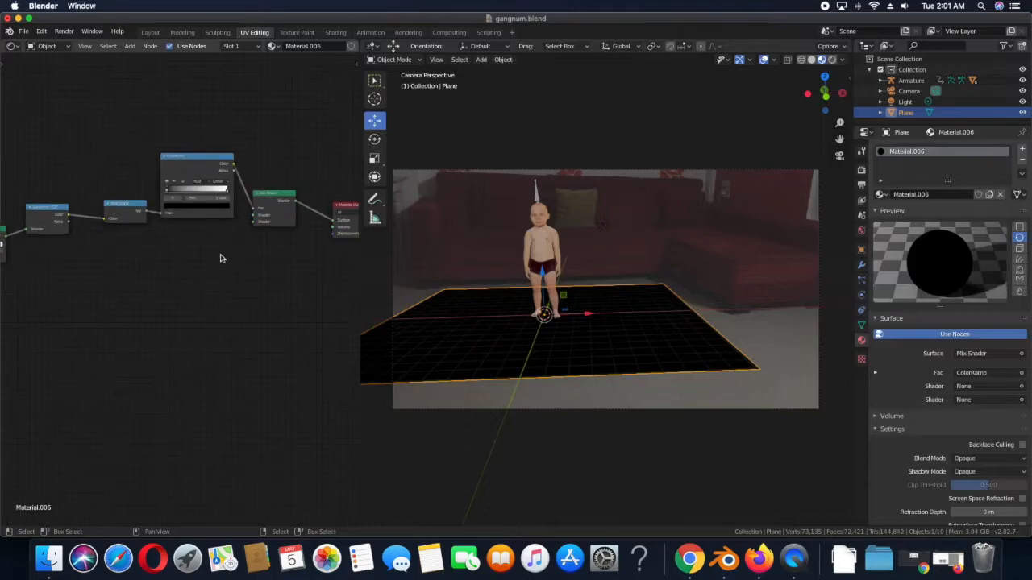
key("shift+a")
left_click(220, 255)
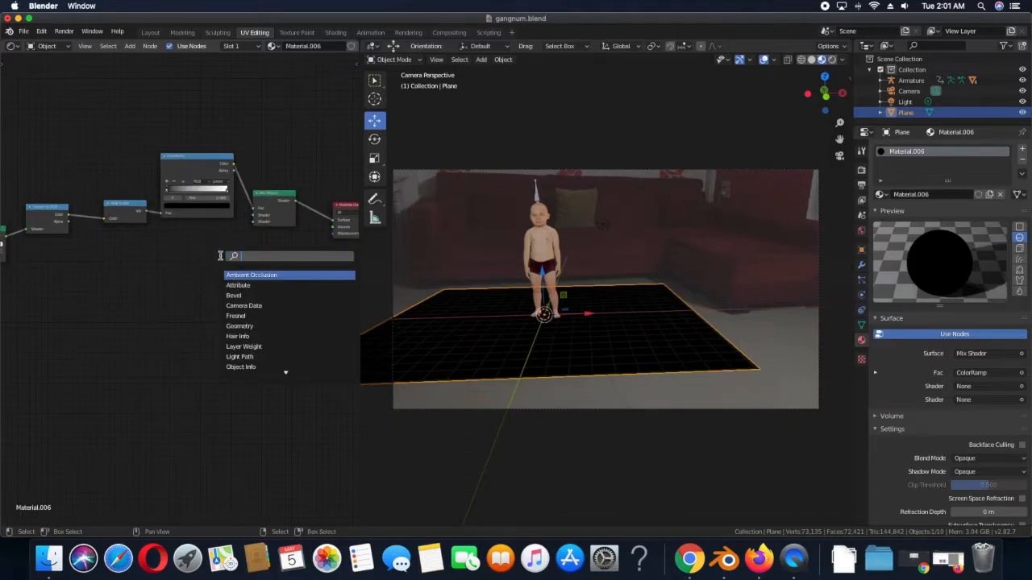
type("dif")
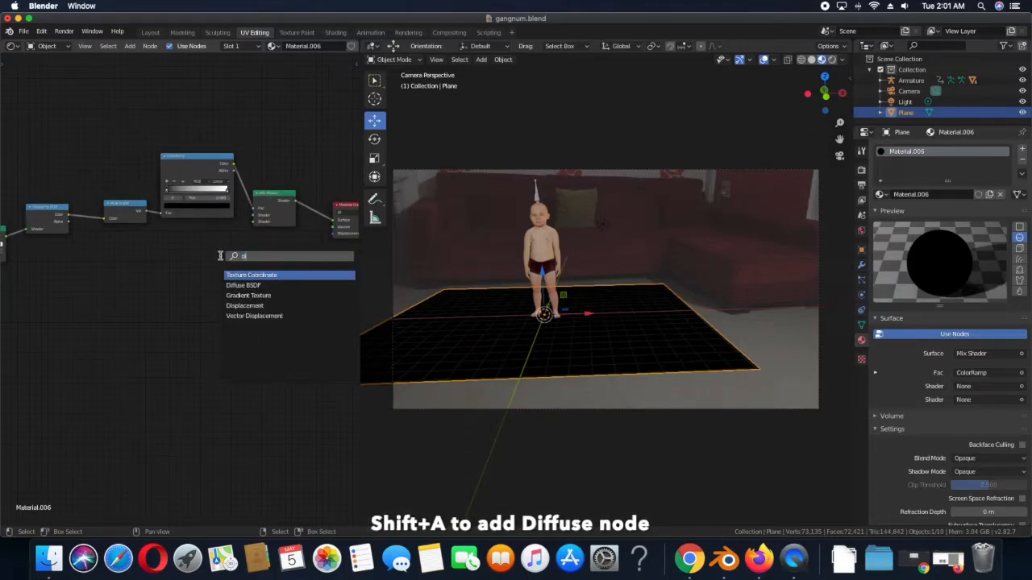
left_click(241, 275)
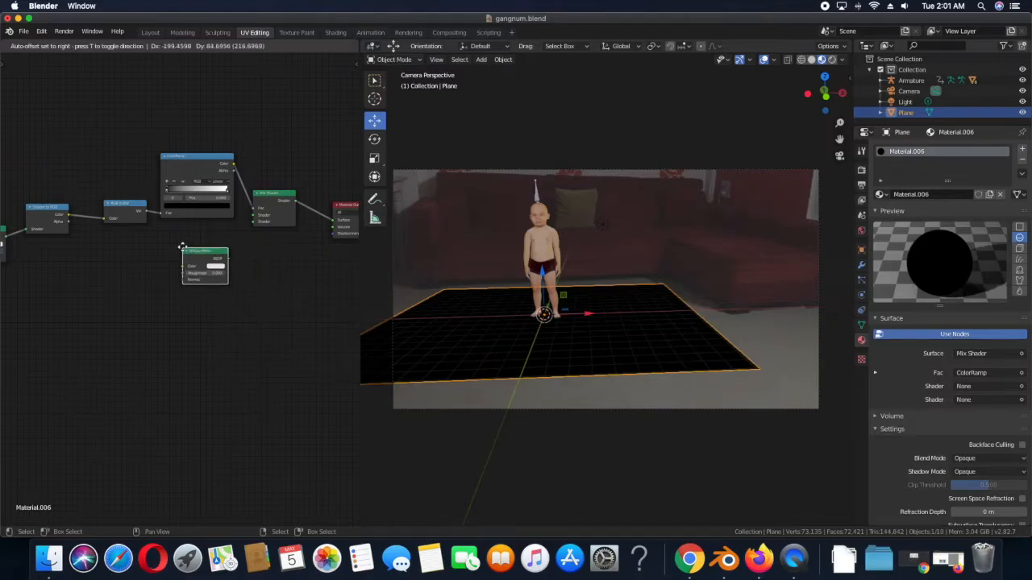
left_click(211, 258)
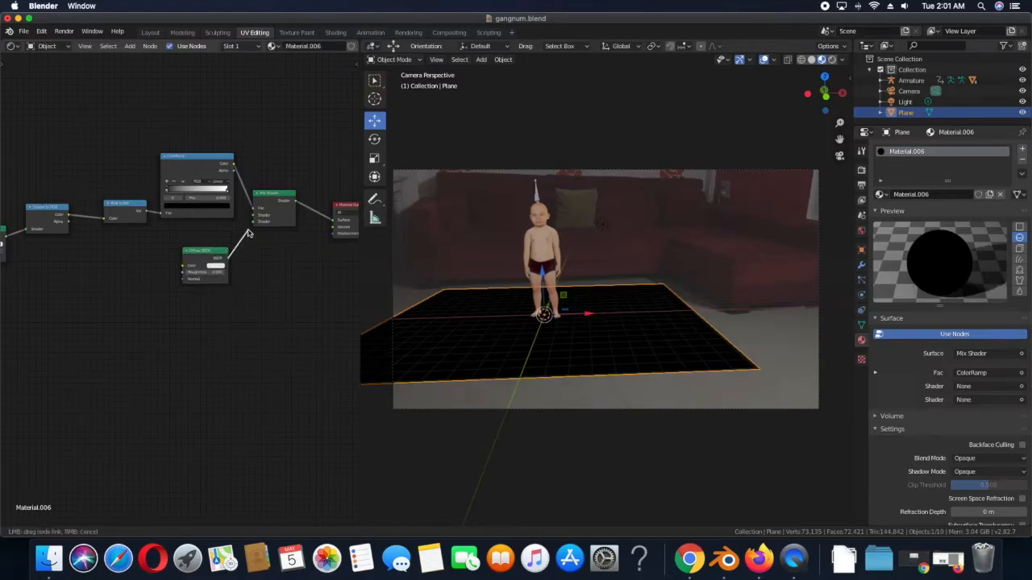
left_click_drag(250, 232, 254, 214)
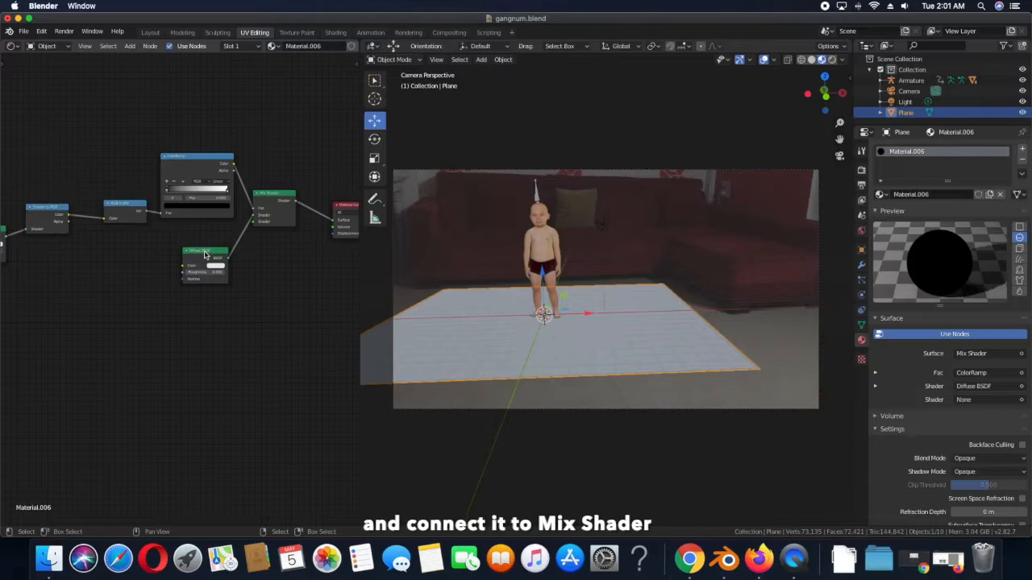
left_click_drag(205, 253, 192, 234)
left_click_drag(274, 196, 279, 204)
Step: Add a Transparent BSDF node below the second Diffuse BSDF and connect it to the Mix Shader's second Shader input
key("shift+a")
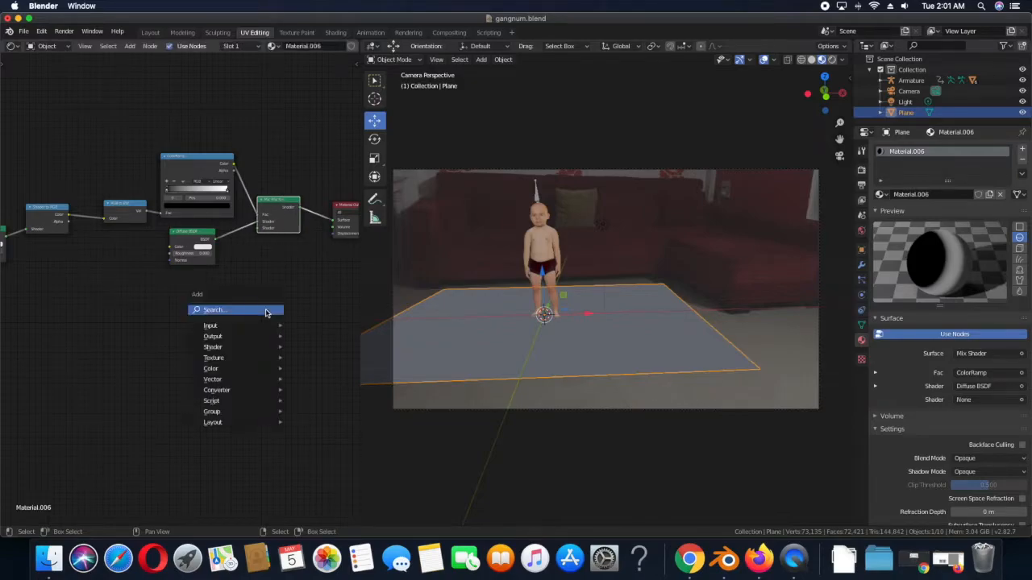
left_click(268, 310)
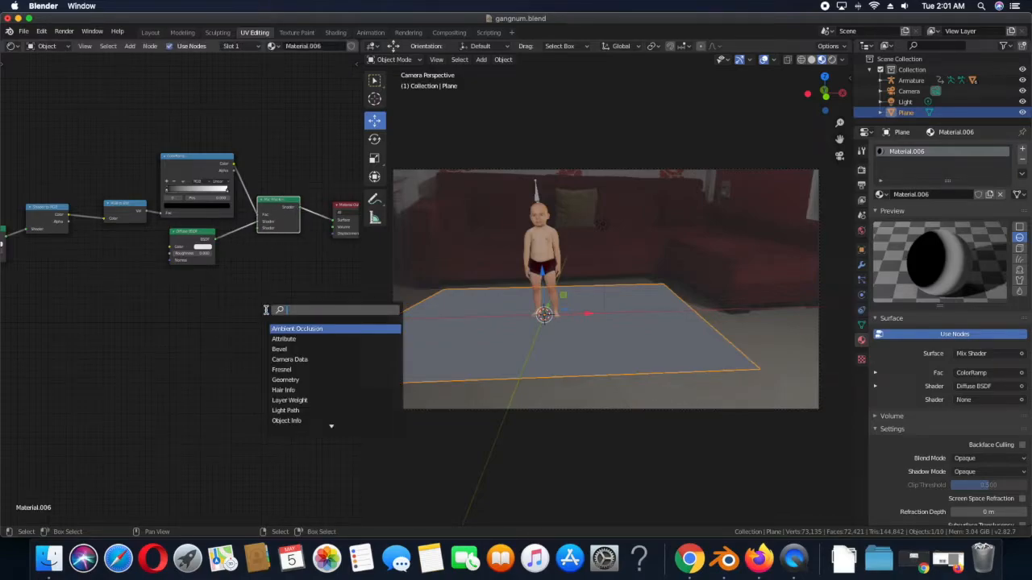
type("tra")
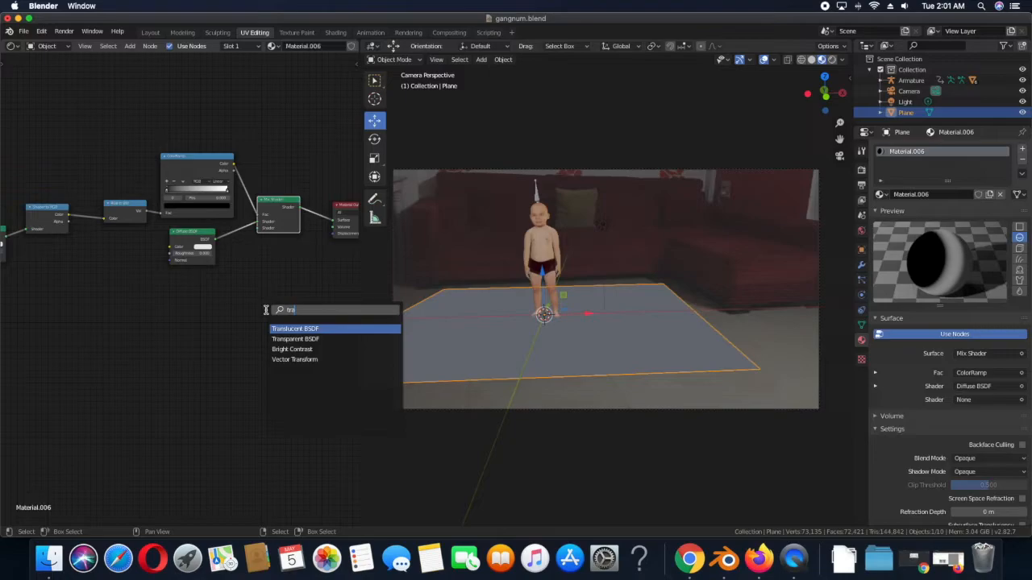
type("t")
key("BackSpace")
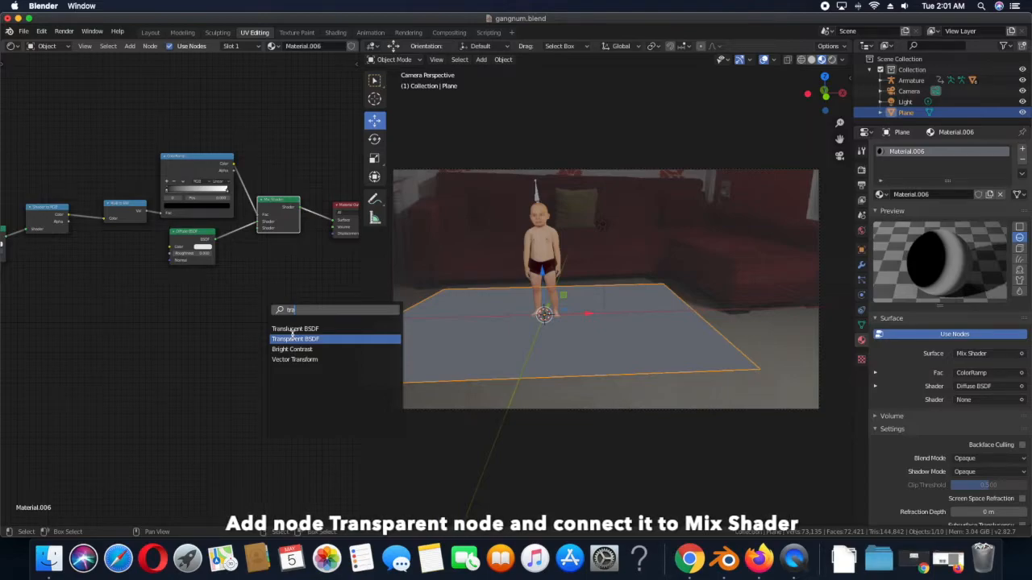
left_click(293, 338)
left_click(172, 282)
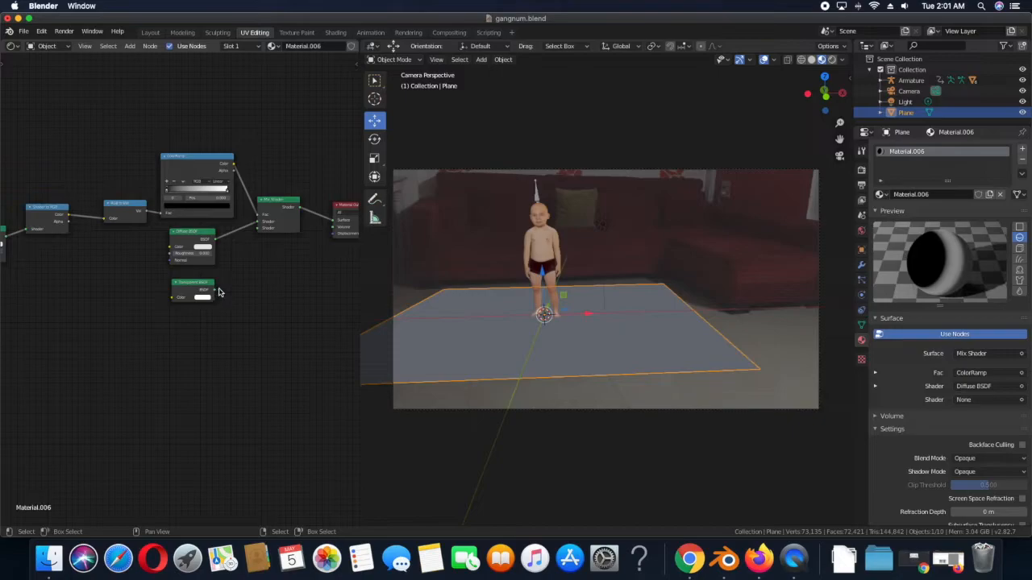
left_click_drag(260, 234, 259, 229)
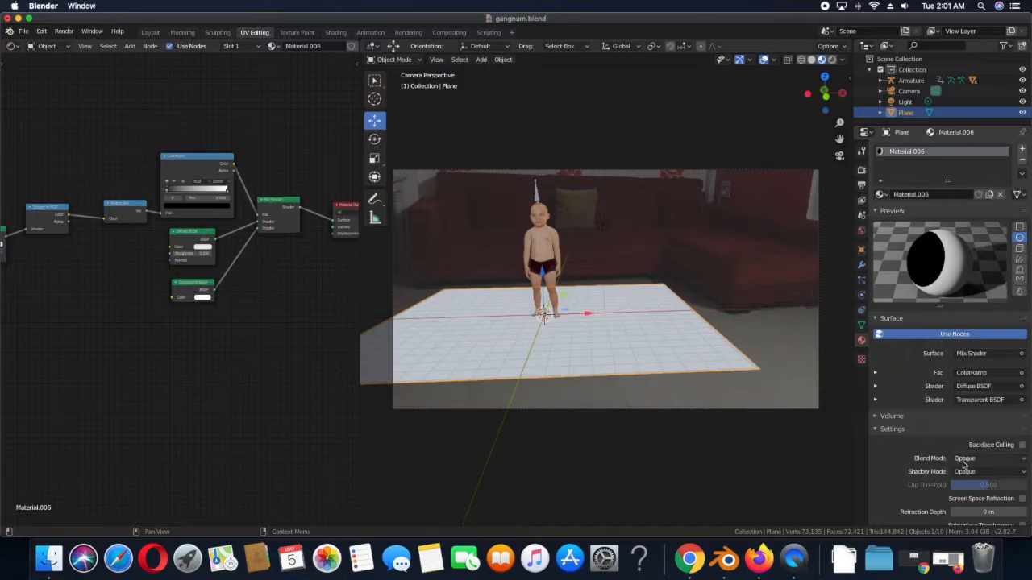
Step: Set the plane material's Blend Mode to Alpha Blend
left_click(964, 459)
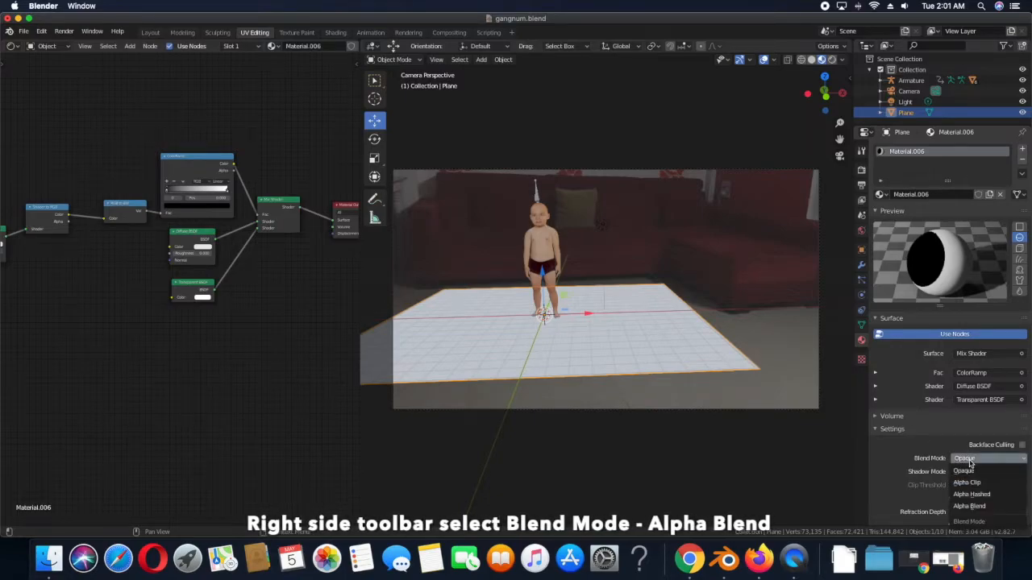
left_click(978, 506)
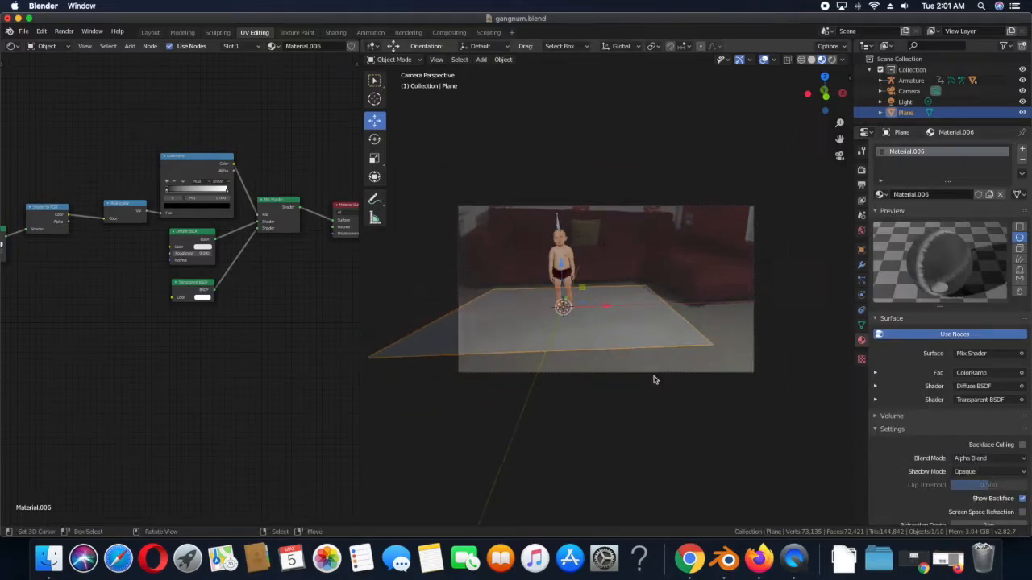
Step: Delete the default point light from the scene
middle_click_drag(480, 298, 498, 302)
scroll(564, 289, "down", 4)
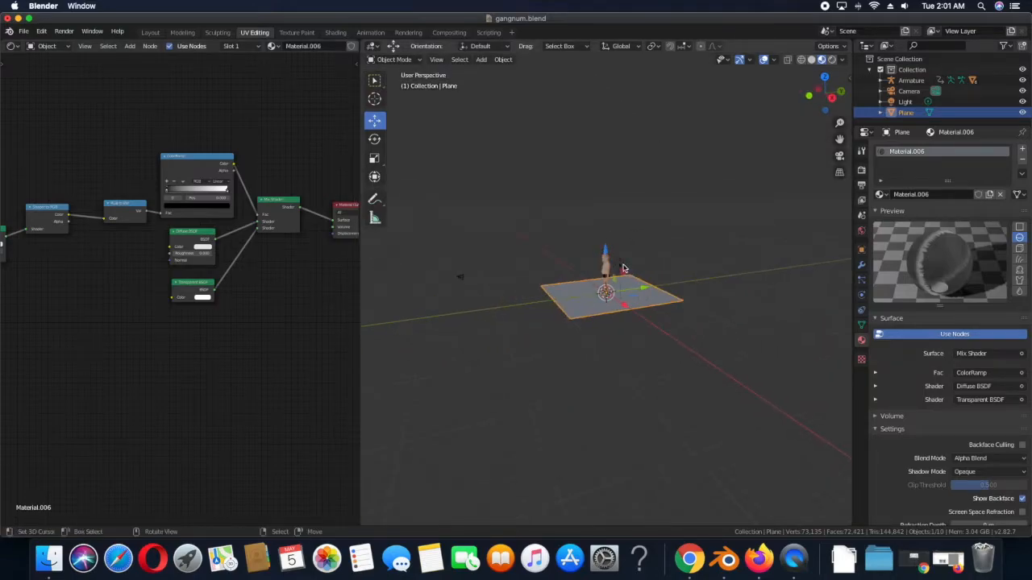
left_click(620, 266)
key("x")
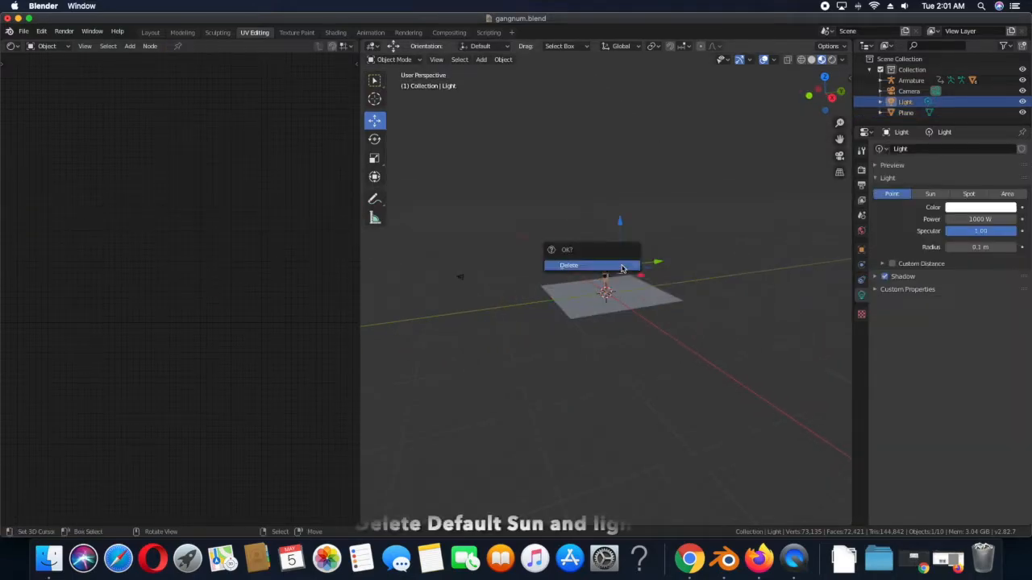
left_click(621, 266)
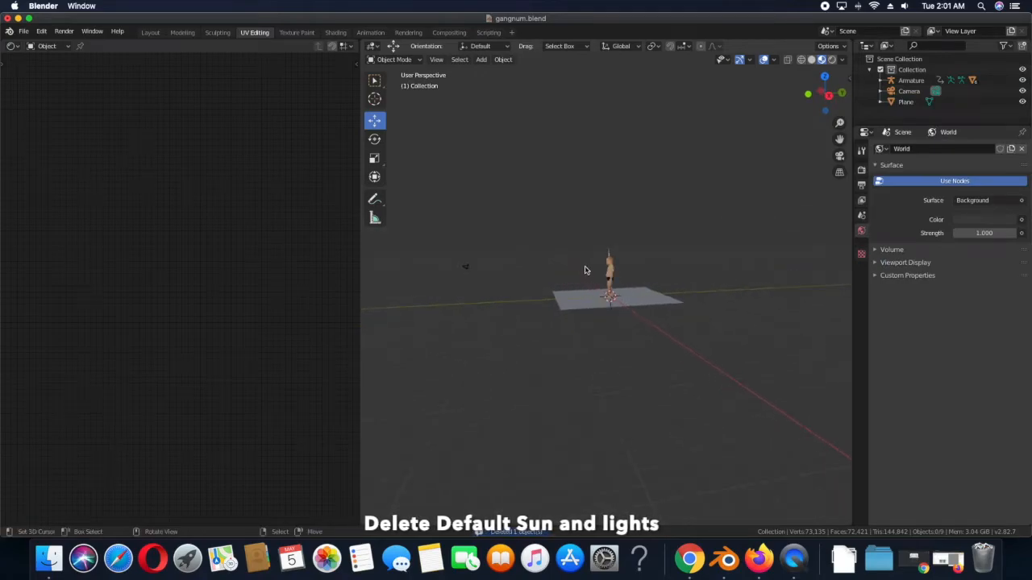
Step: Add a Sun light with strength 4 and raise it about 16.7 m so it sits above the character's head
key("shift+a")
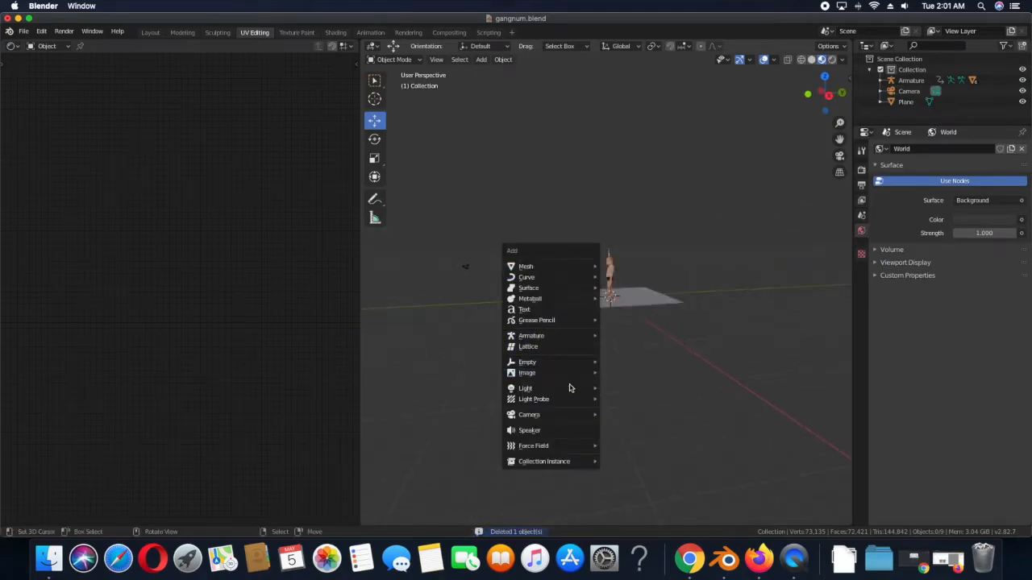
mouse_move(569, 390)
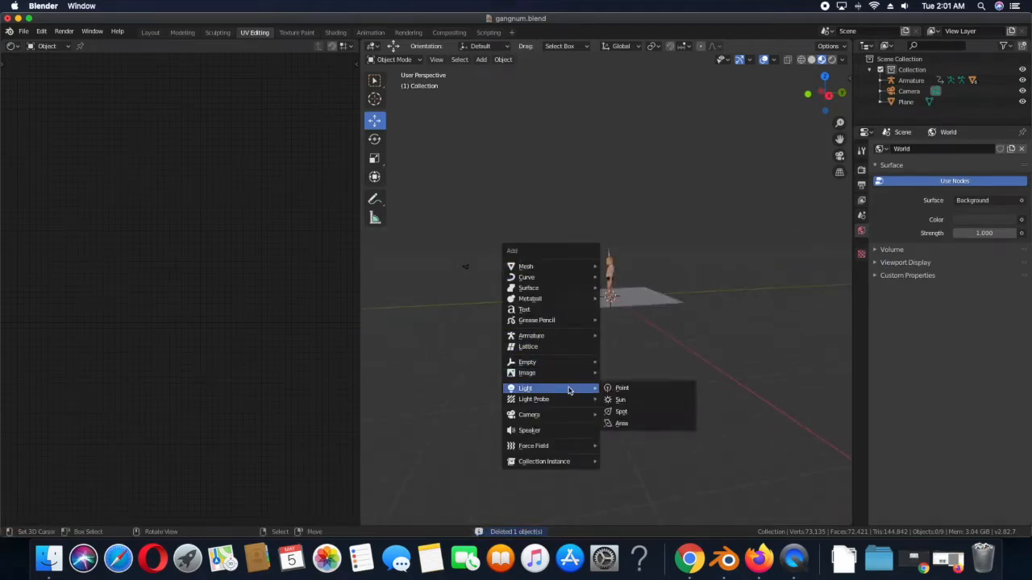
left_click(624, 400)
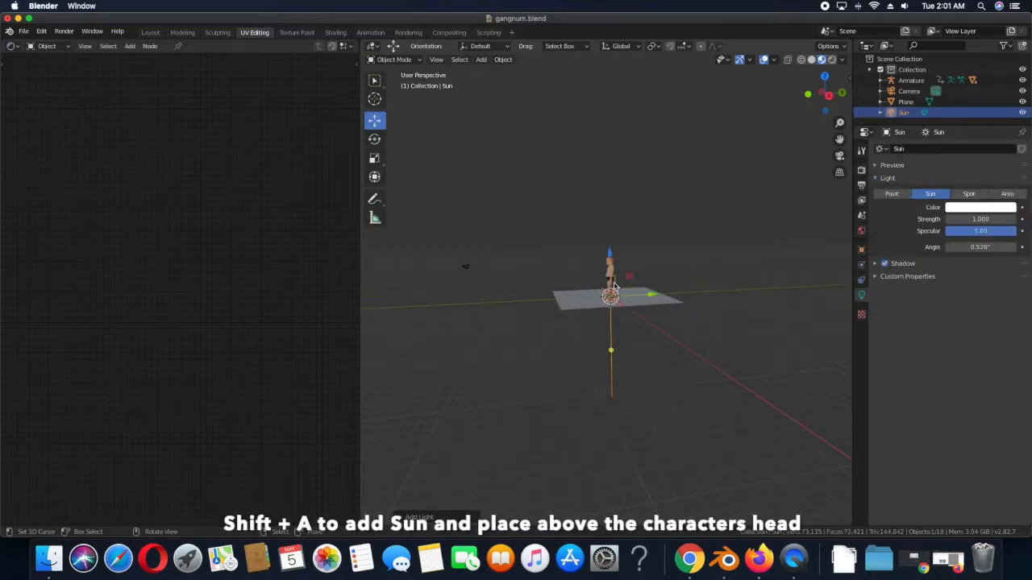
left_click_drag(609, 252, 606, 203)
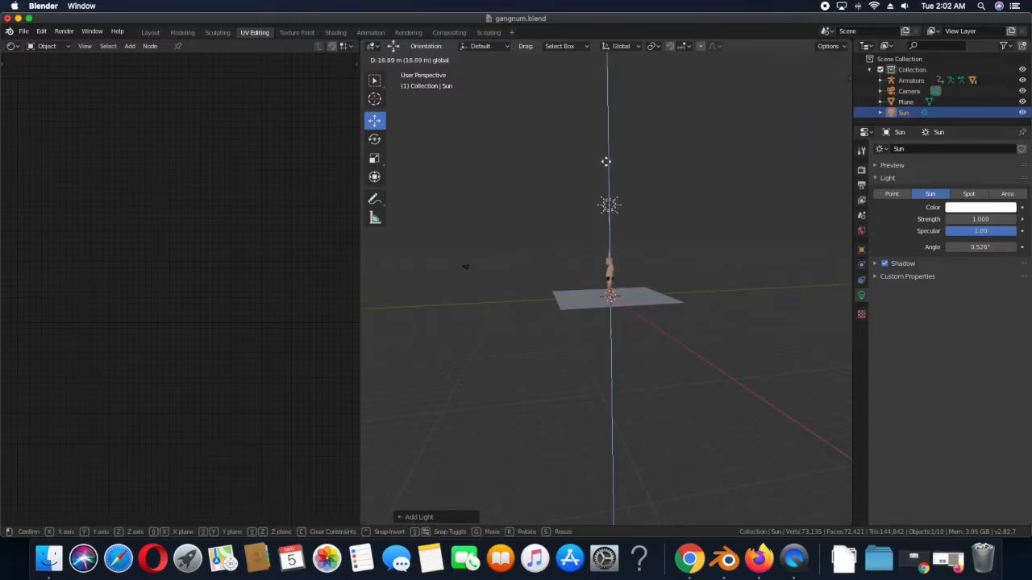
left_click_drag(606, 161, 605, 163)
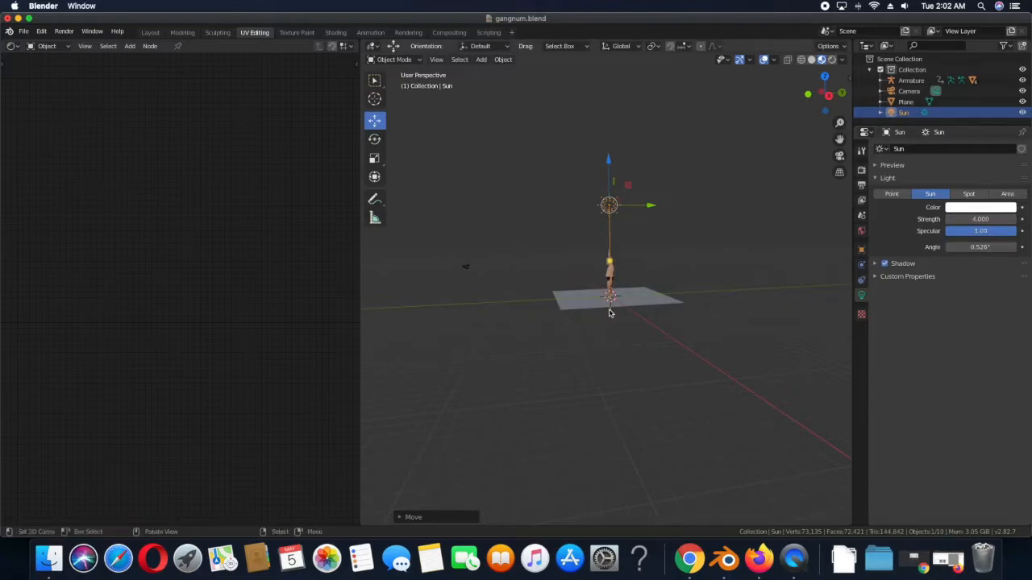
Step: Switch the viewport to Rendered shading and look through the camera with the whole frame and the Sun in view
middle_click_drag(610, 315, 710, 335)
key("z")
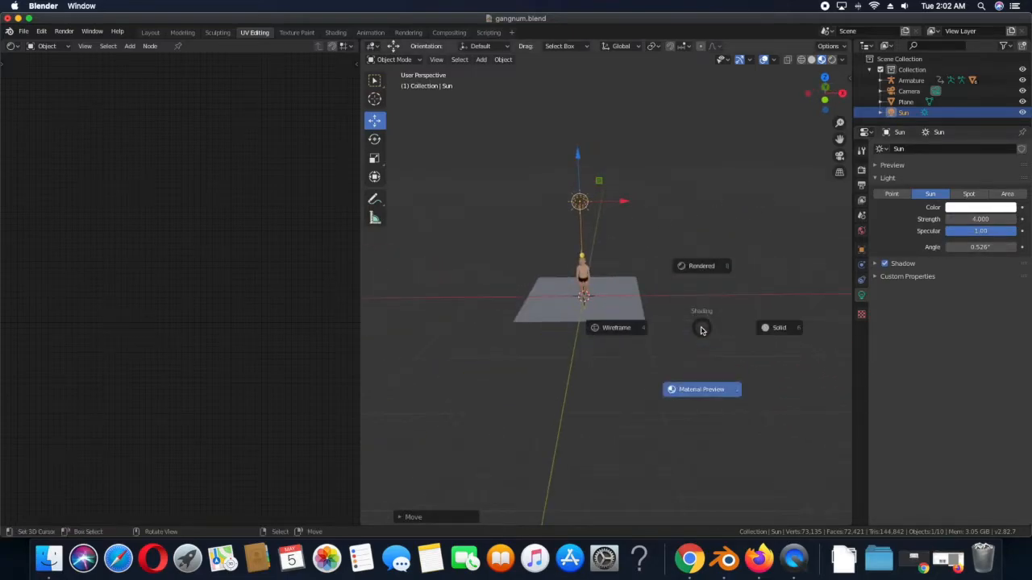
left_click(702, 271)
mouse_move(648, 299)
middle_mouse_down()
mouse_move(672, 327)
mouse_move(745, 293)
mouse_move(753, 318)
mouse_move(631, 309)
mouse_move(556, 338)
mouse_move(550, 352)
mouse_move(584, 334)
middle_mouse_up()
scroll(746, 319, "up", 5)
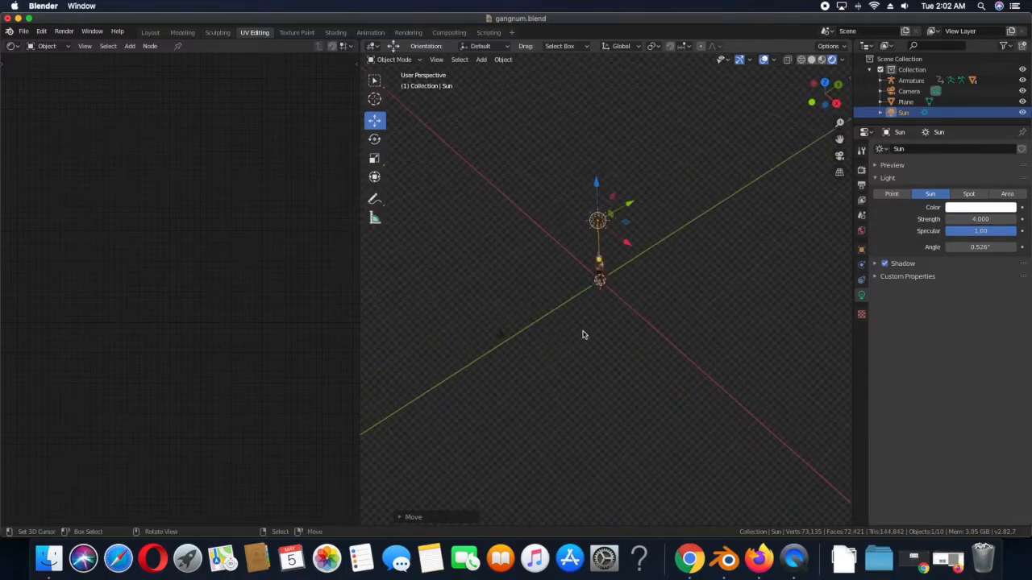
left_click(840, 156)
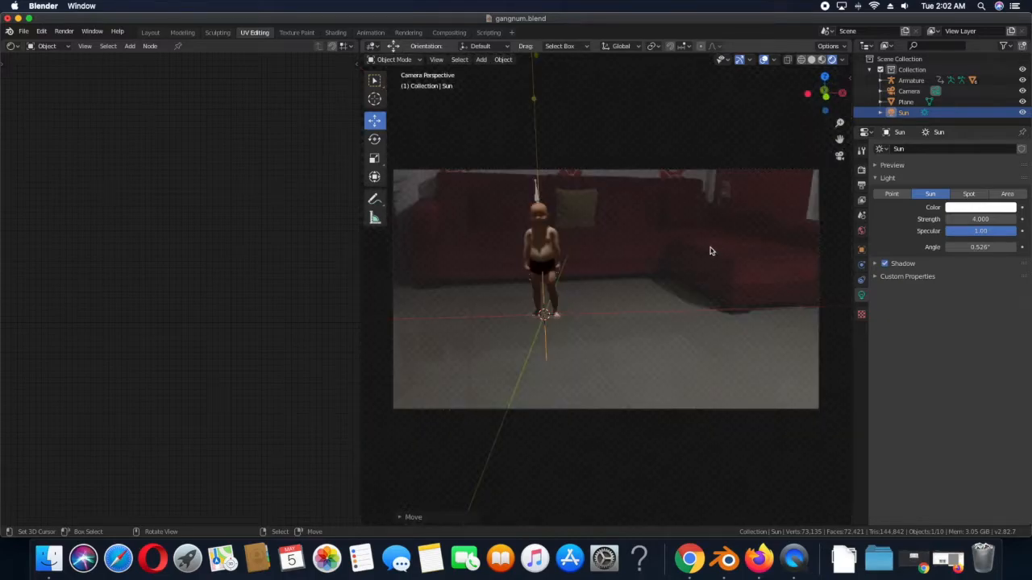
scroll(601, 214, "down", 2)
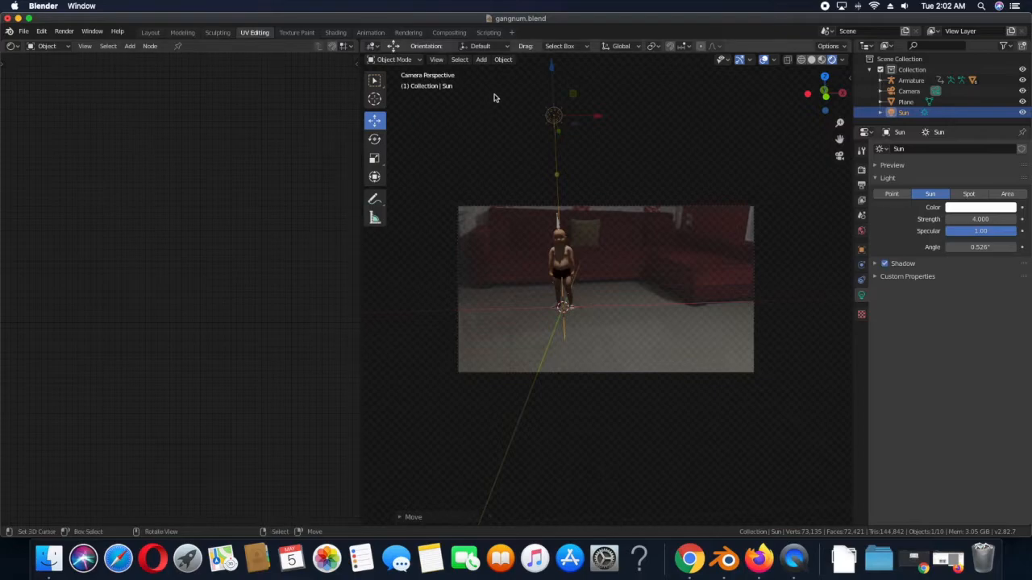
Step: Lower the Sun slightly and shift it horizontally to reposition it above the character
left_click_drag(545, 70, 555, 96)
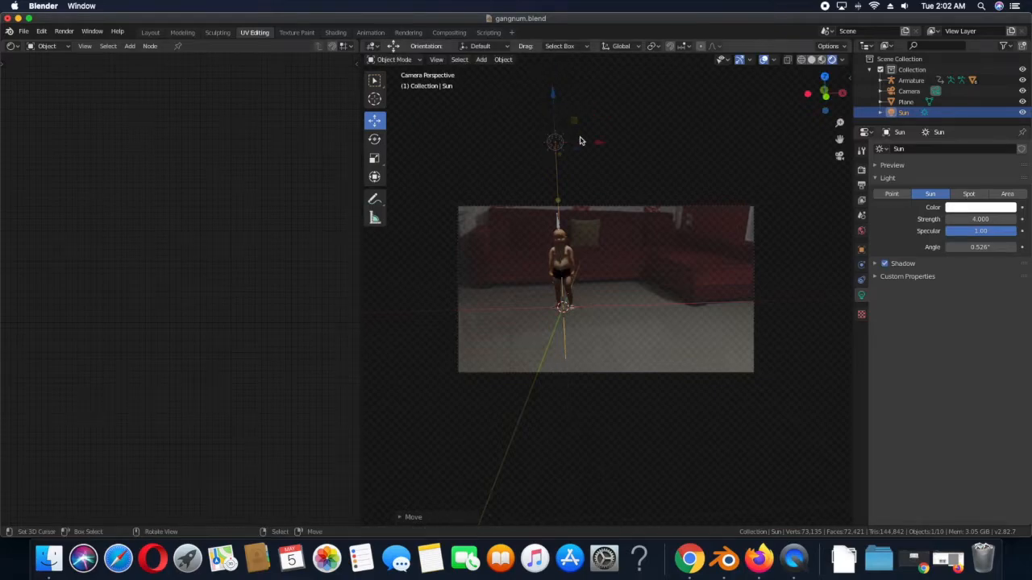
left_click_drag(598, 143, 608, 140)
middle_click_drag(608, 139, 649, 101)
left_click_drag(662, 75, 637, 84)
Step: Tilt the Sun and move it along Y to the front of the character, aiming its beam down at the body
key("r")
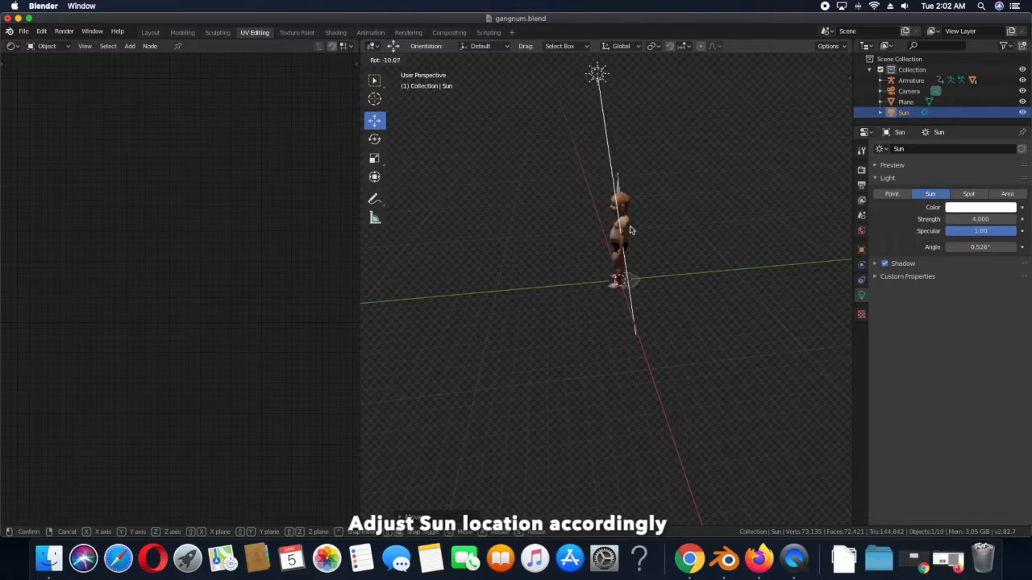
left_click(645, 109)
left_click_drag(640, 82, 584, 194)
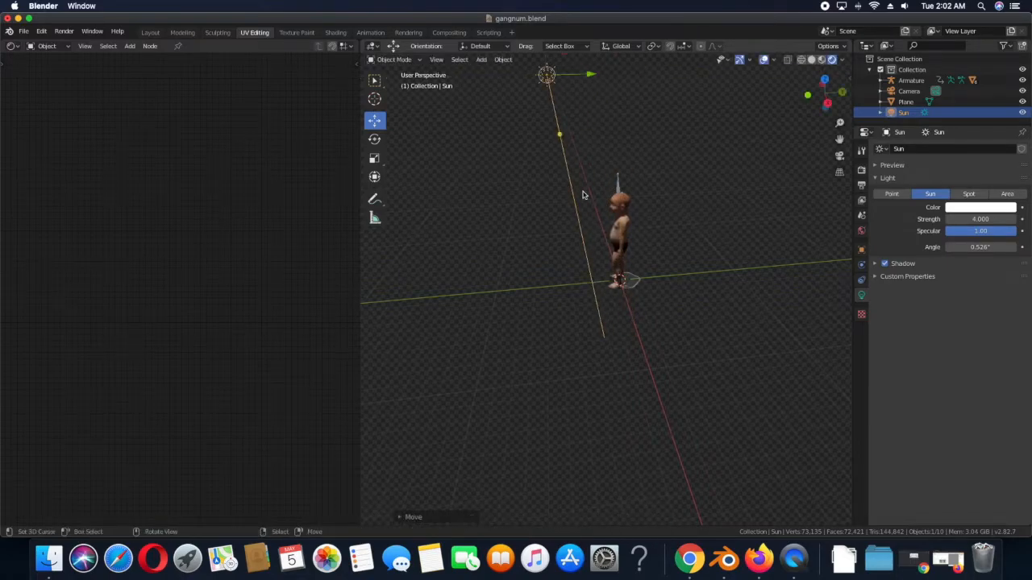
key("r")
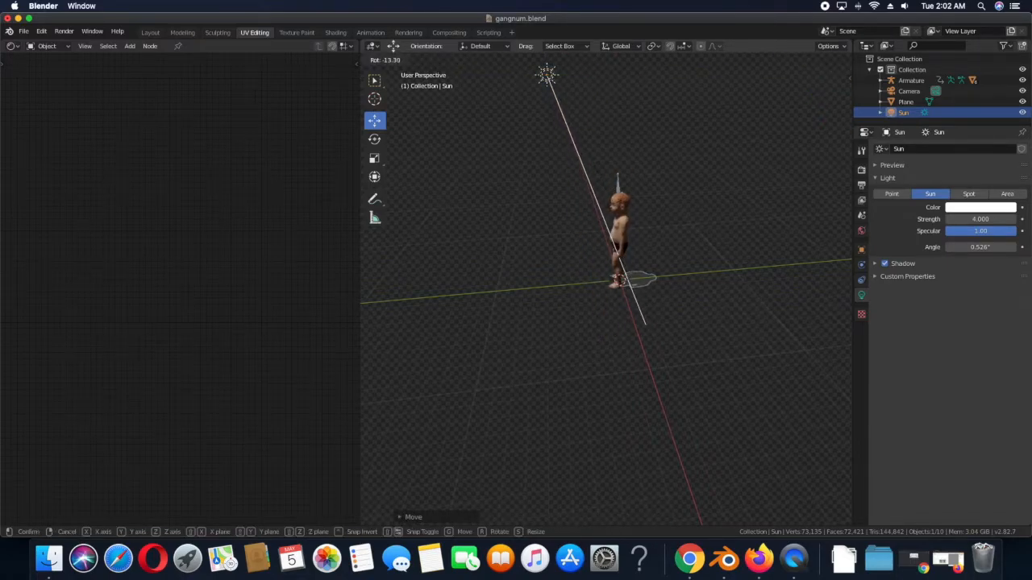
left_click(613, 208)
Step: Rotate the Sun as seen from the front so the character's shadow falls sideways onto the ground plane
middle_click_drag(555, 235, 666, 234)
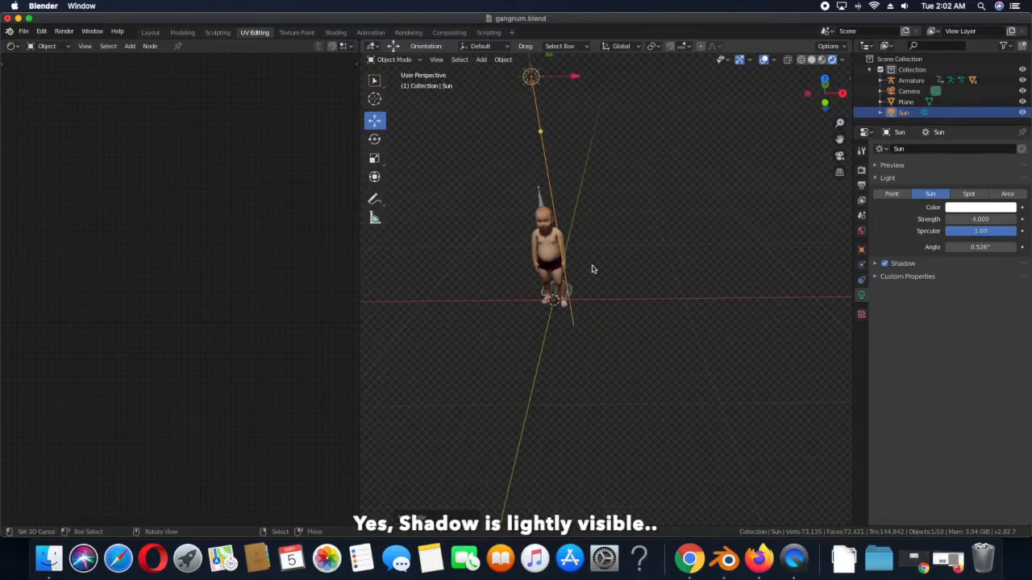
middle_click_drag(594, 270, 601, 268)
key("r")
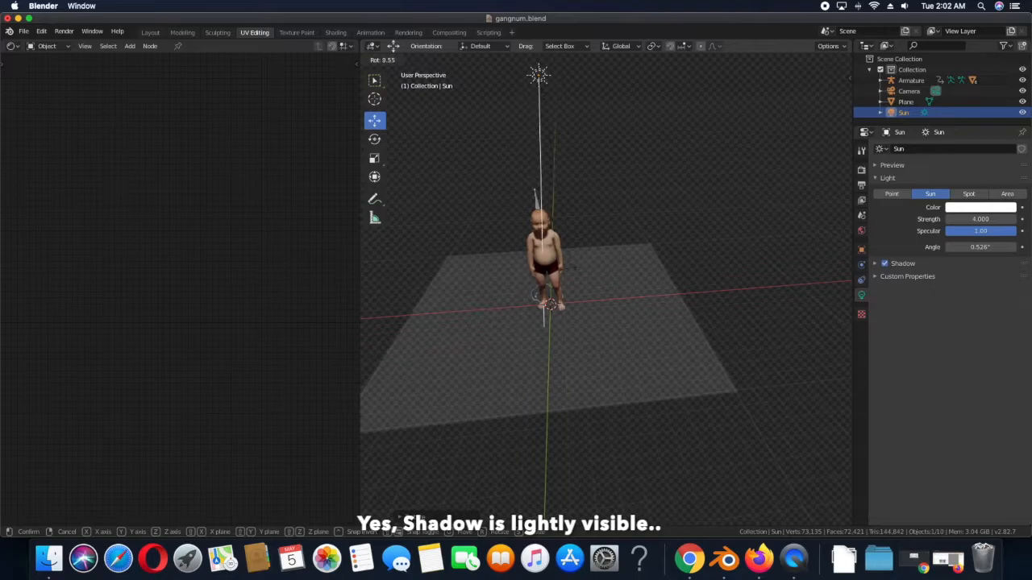
left_click(482, 258)
scroll(582, 252, "down", 4)
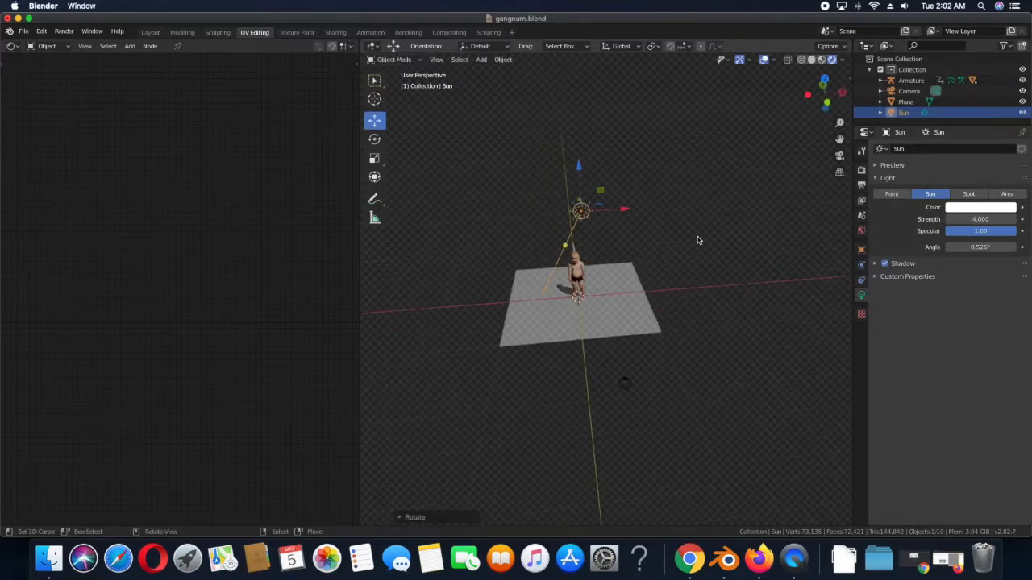
Step: In camera view, lower the Sun a little and rotate it so its beam points to the character's other side
left_click(839, 155)
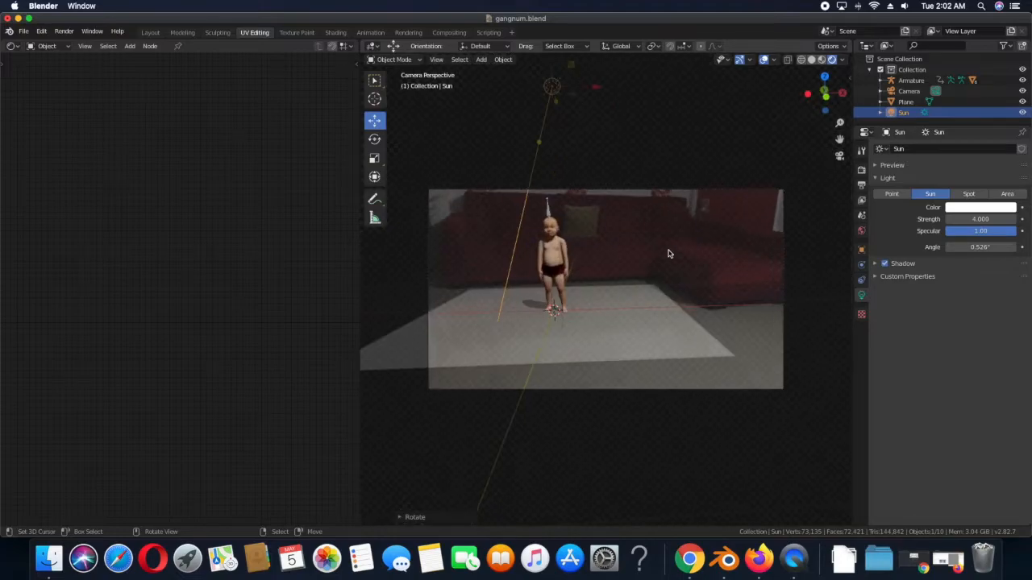
scroll(551, 140, "down", 4)
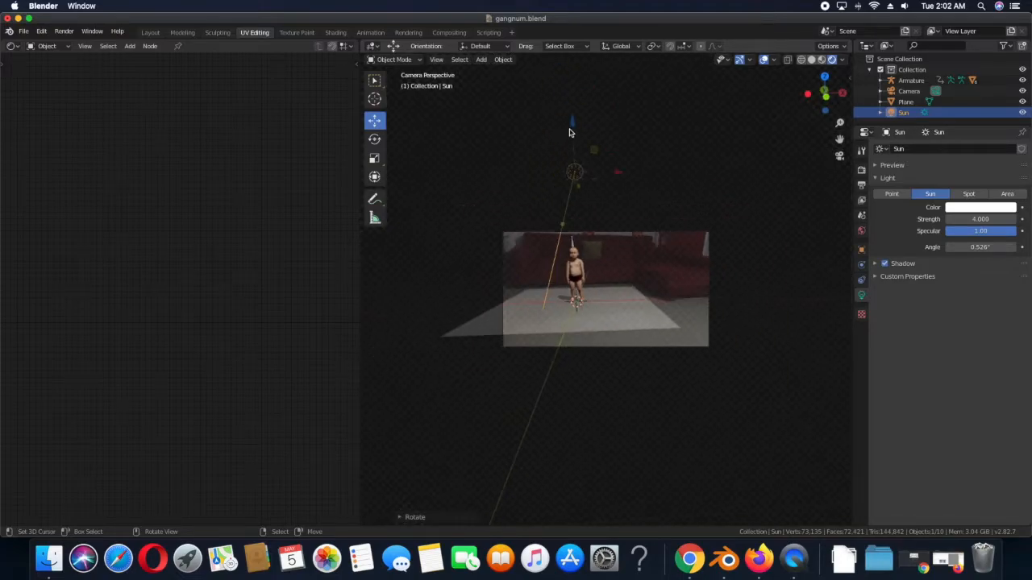
key("g")
left_click(573, 143)
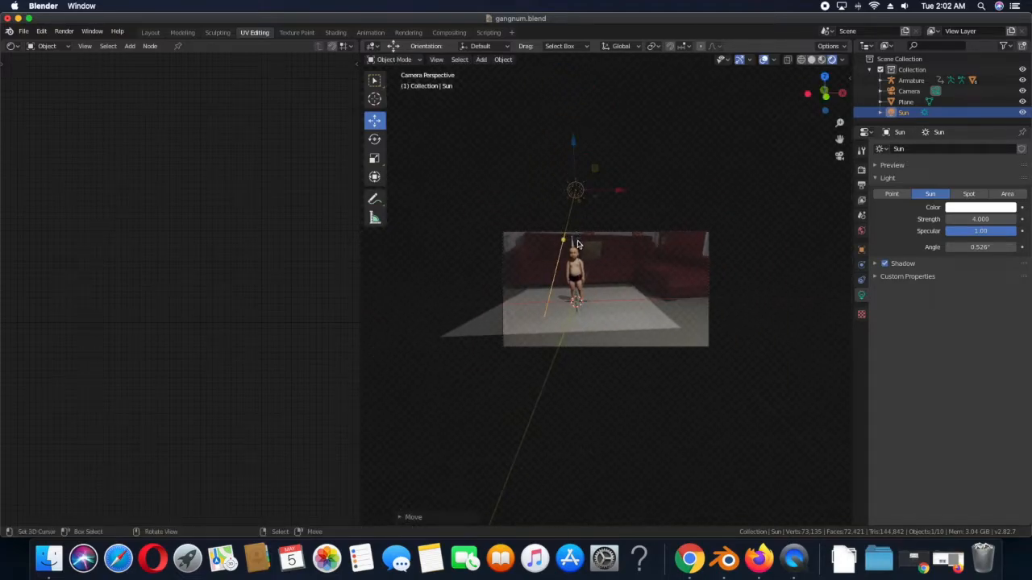
key("r")
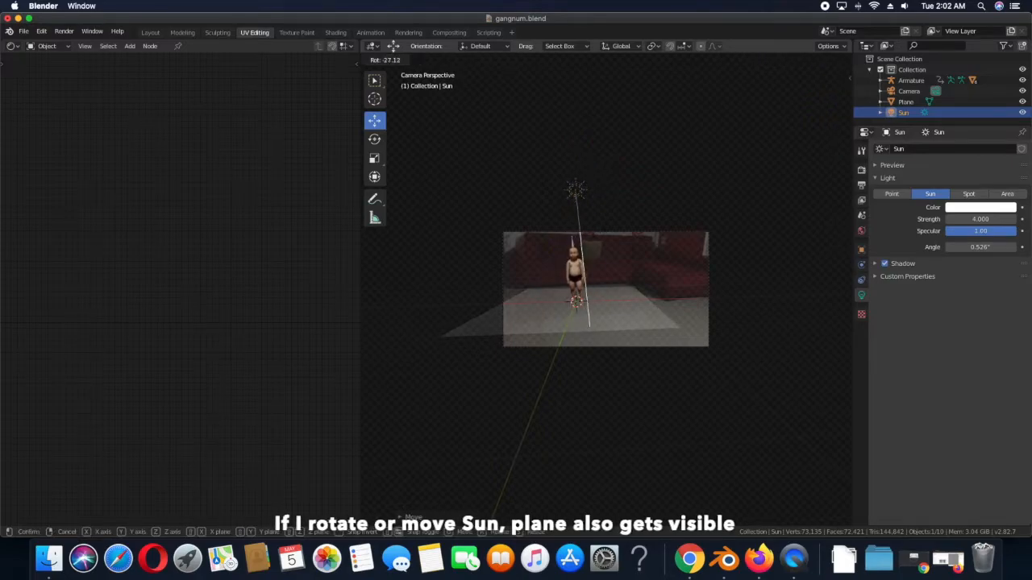
left_click(603, 235)
left_click(603, 235)
middle_click_drag(610, 237, 581, 266)
key("r")
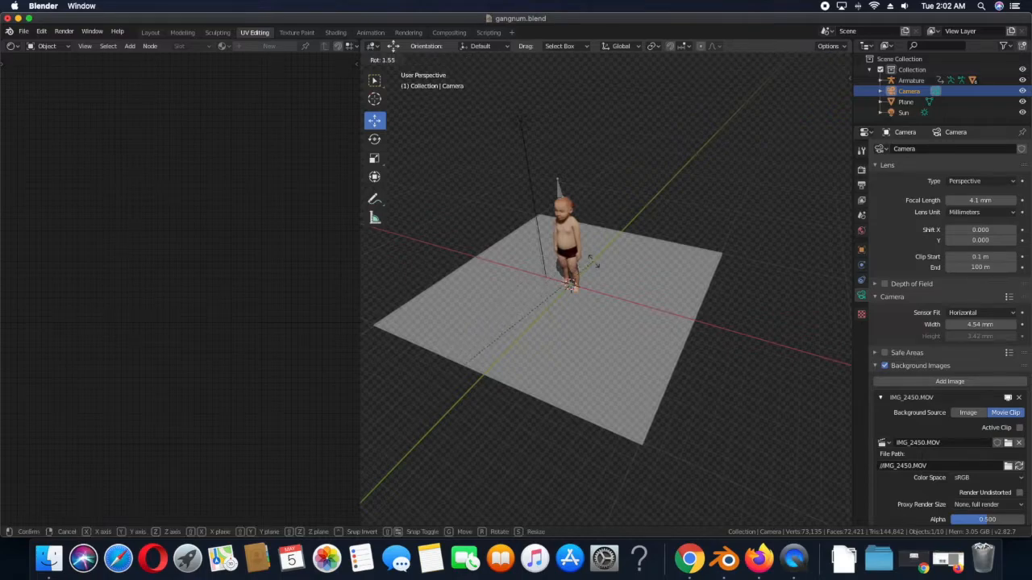
left_click(588, 267)
Step: Select the Sun and rotate it again so the shadow falls on the plane behind the character
left_click(527, 140)
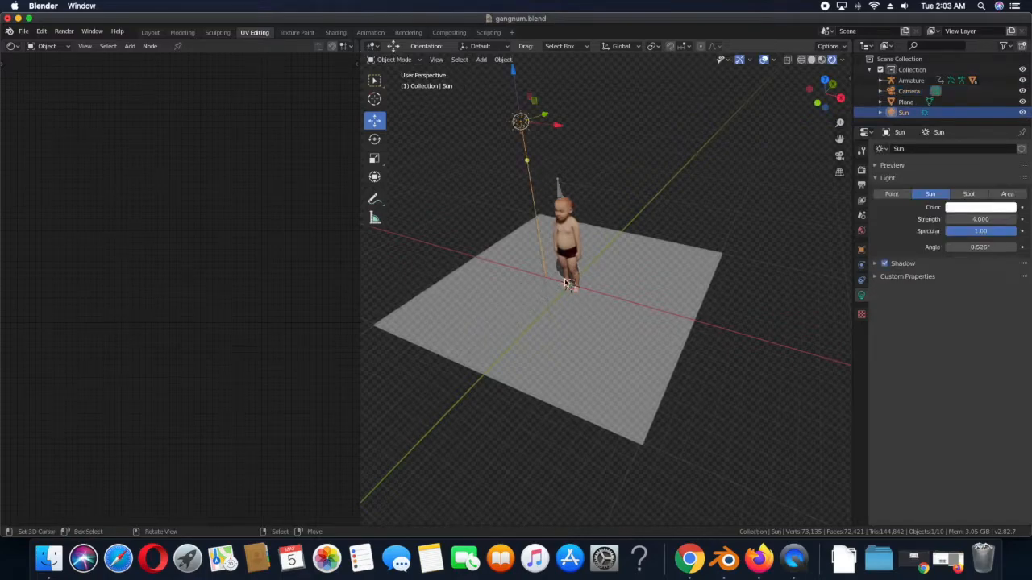
key("r")
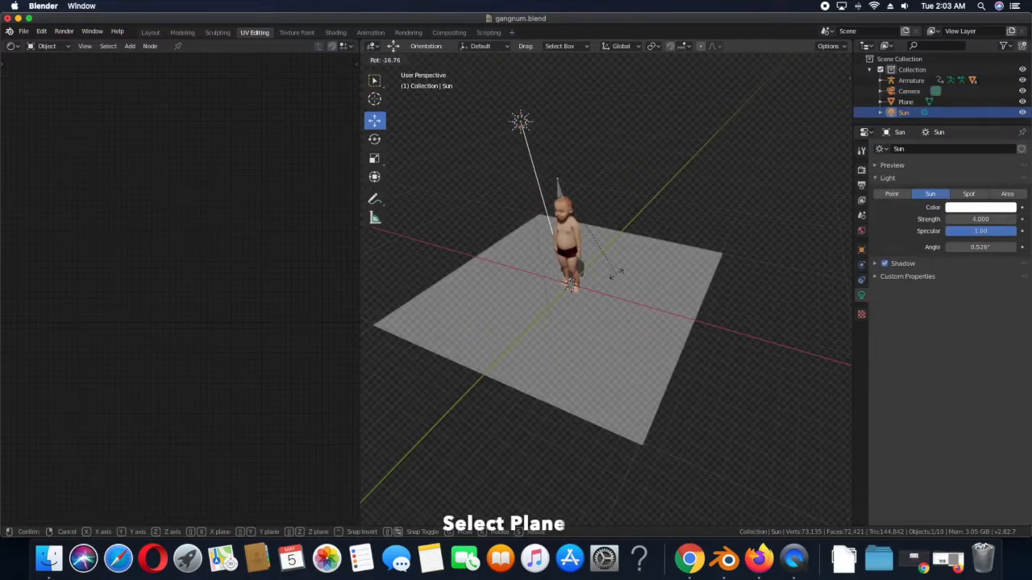
left_click(613, 271)
middle_click_drag(612, 271, 627, 275)
Step: Select the ground plane and enable Backface Culling in its material settings
left_click(619, 284)
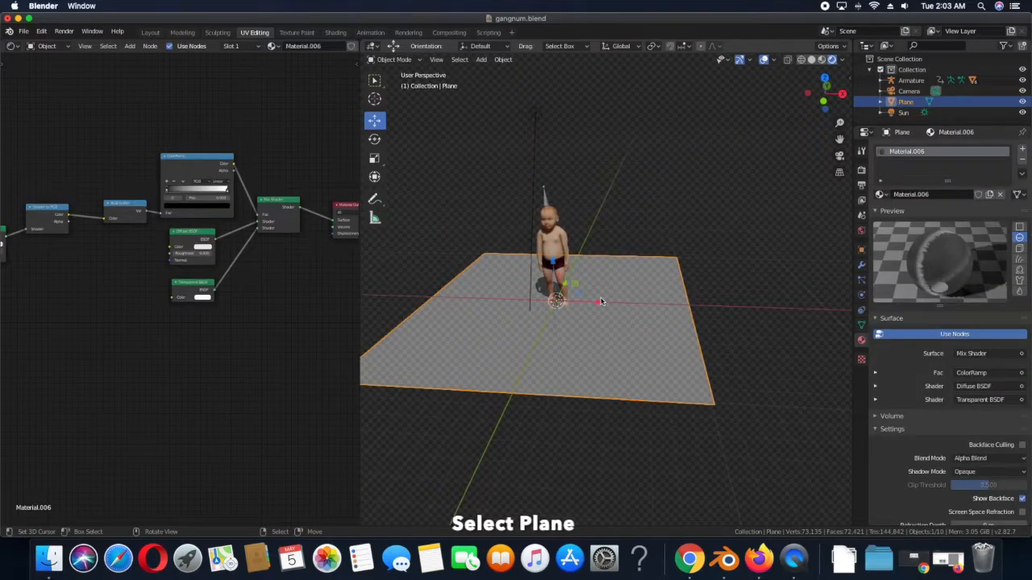
scroll(608, 292, "down", 4)
scroll(608, 291, "up", 3)
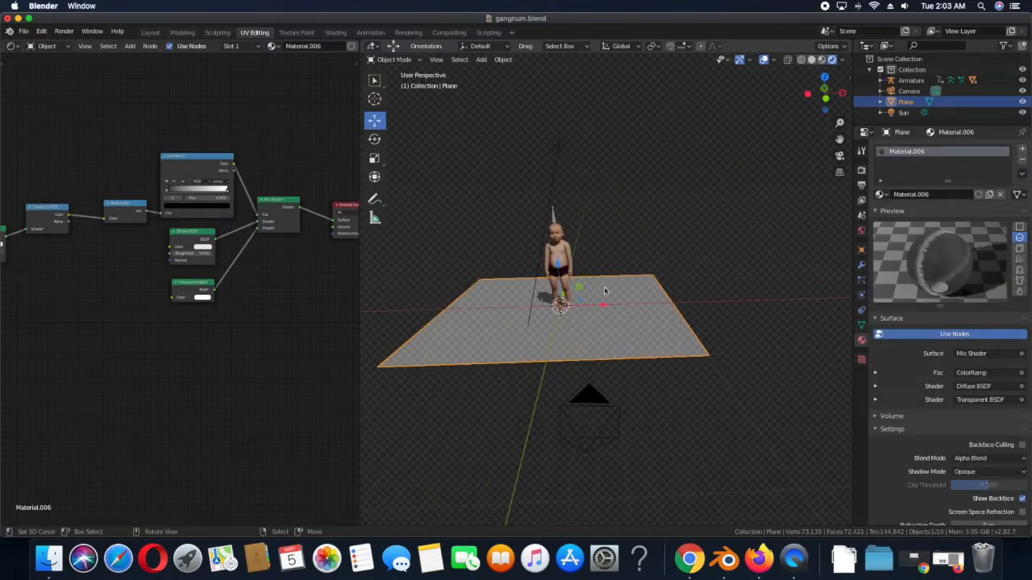
left_click(1022, 444)
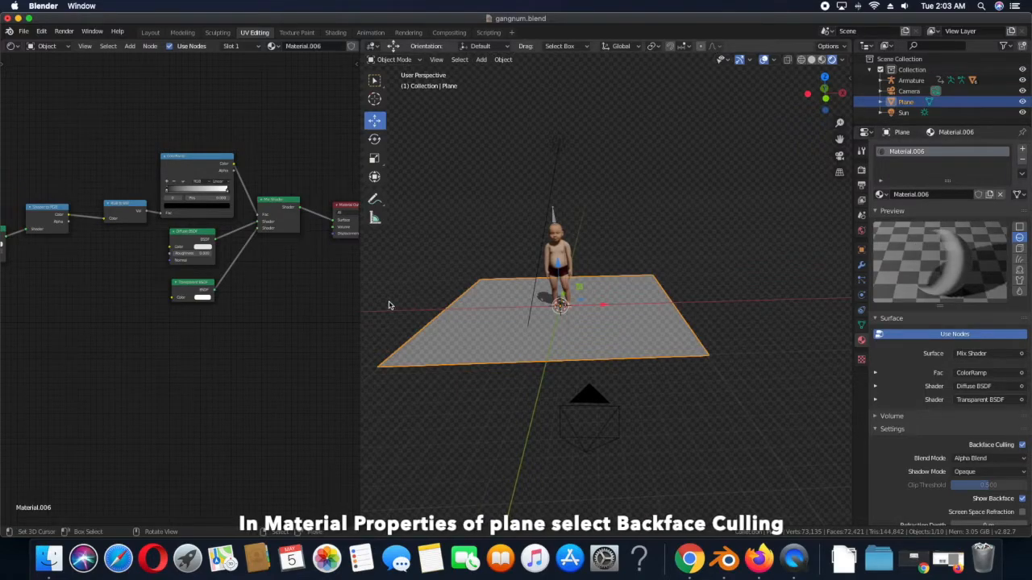
Step: Set the color of the Diffuse BSDF below the ColorRamp to black with a V value of 0
scroll(265, 280, "down", 1)
scroll(247, 253, "up", 2)
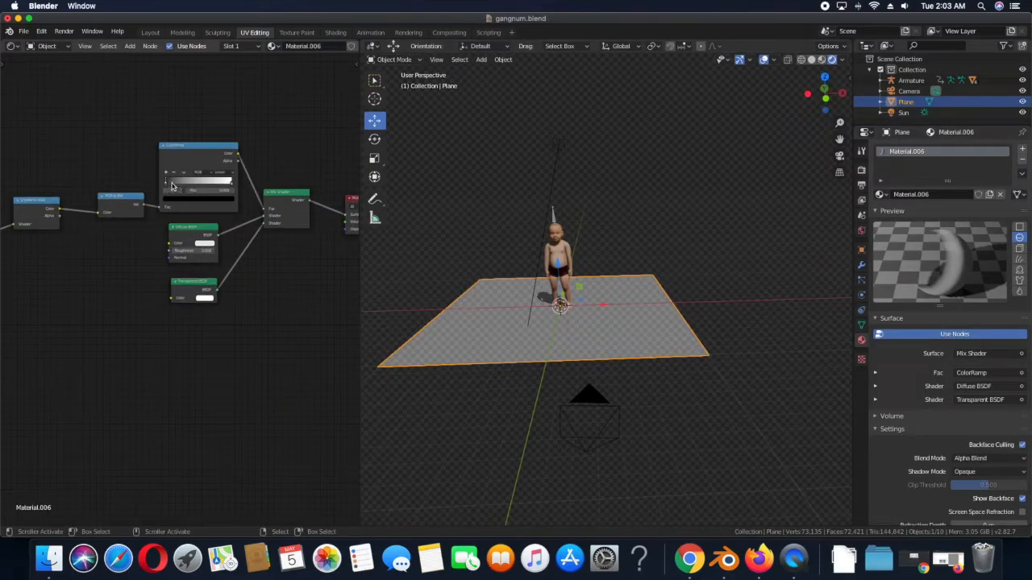
scroll(174, 189, "up", 3)
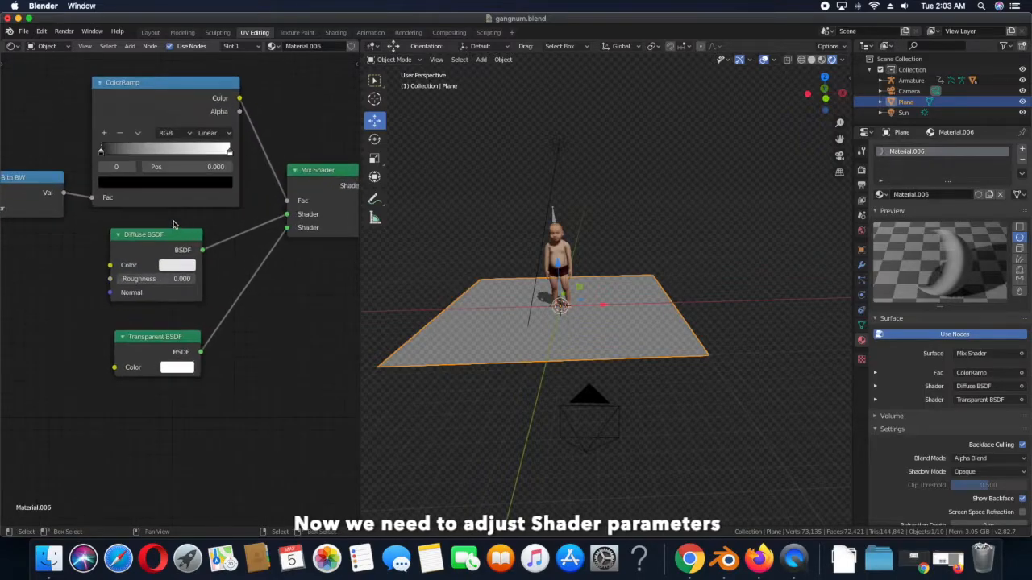
left_click(178, 265)
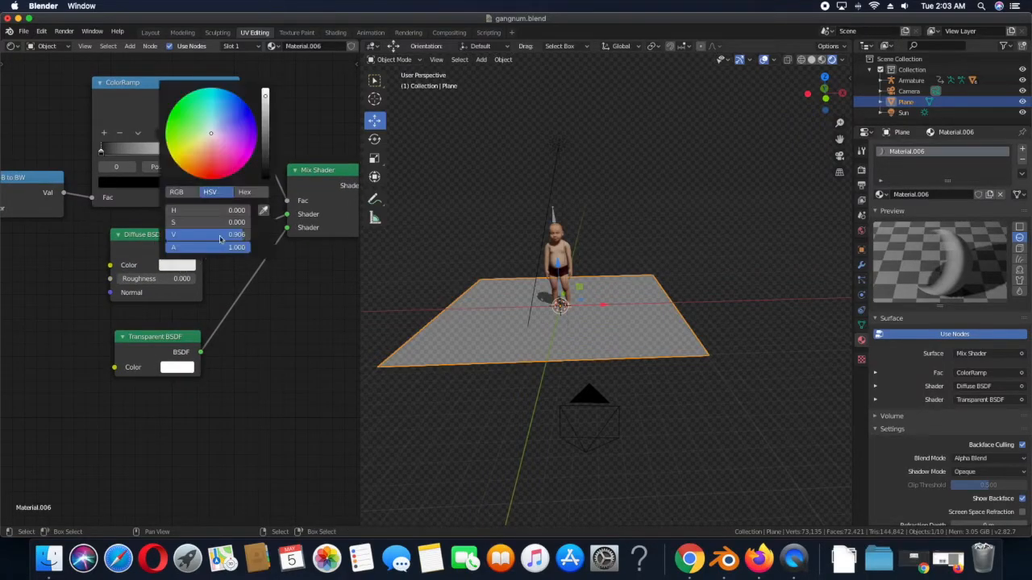
left_click_drag(265, 96, 265, 178)
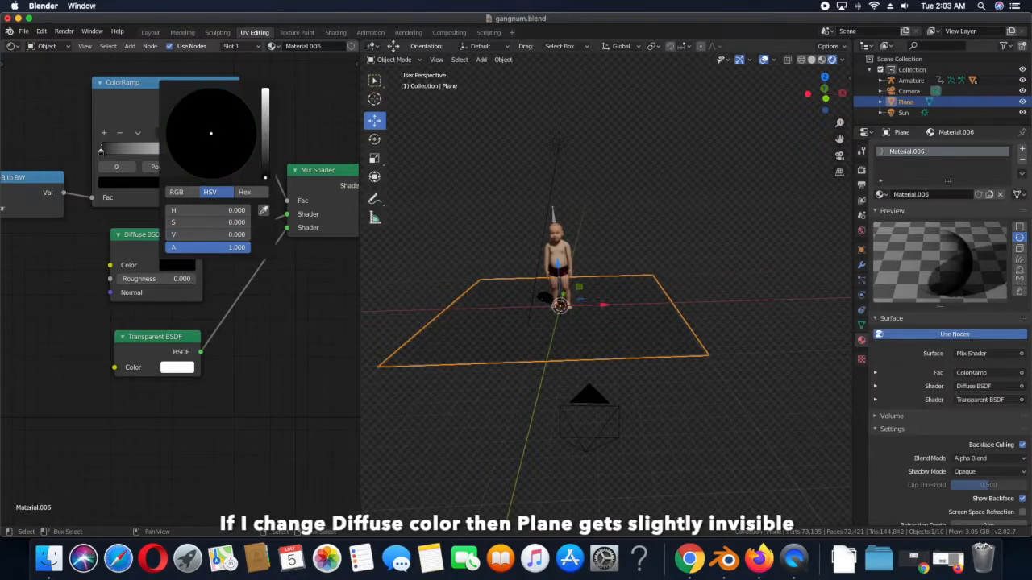
left_click(461, 230)
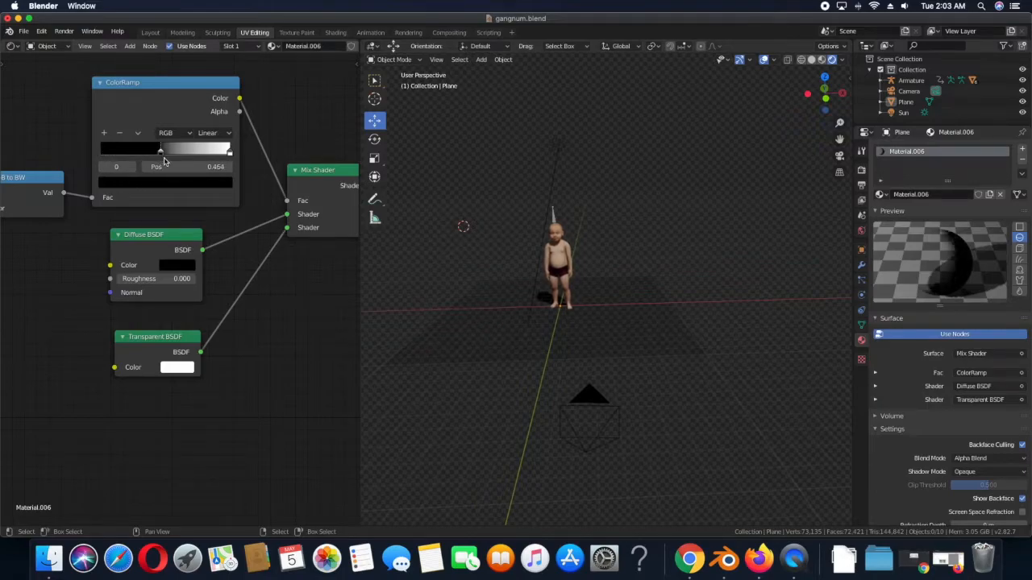
Step: Change the ColorRamp's black stop to mid grey and place it at position 0
left_click(193, 183)
left_click(216, 183)
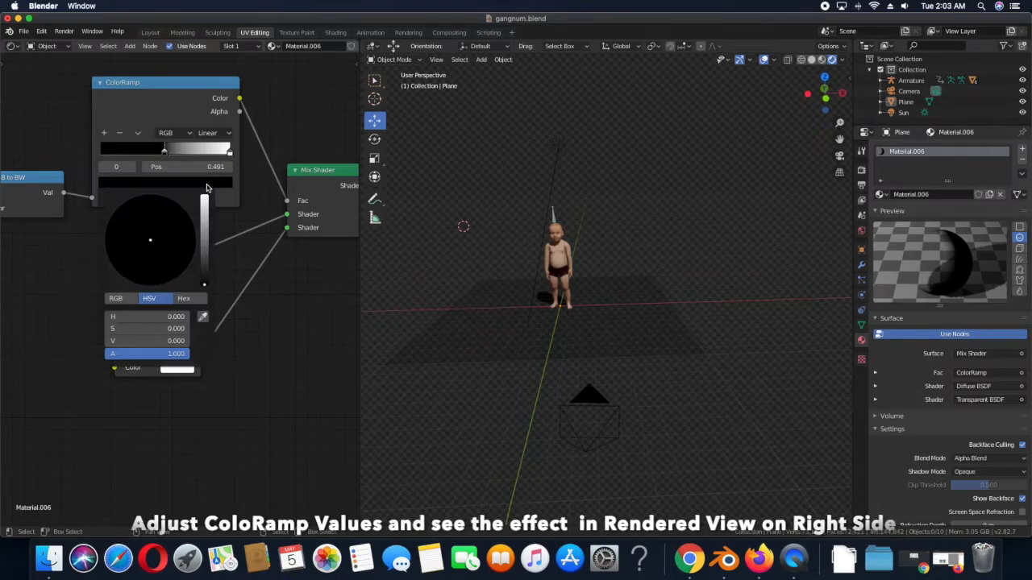
mouse_move(205, 232)
left_mouse_down()
mouse_move(205, 241)
mouse_move(204, 197)
mouse_move(204, 245)
left_mouse_up()
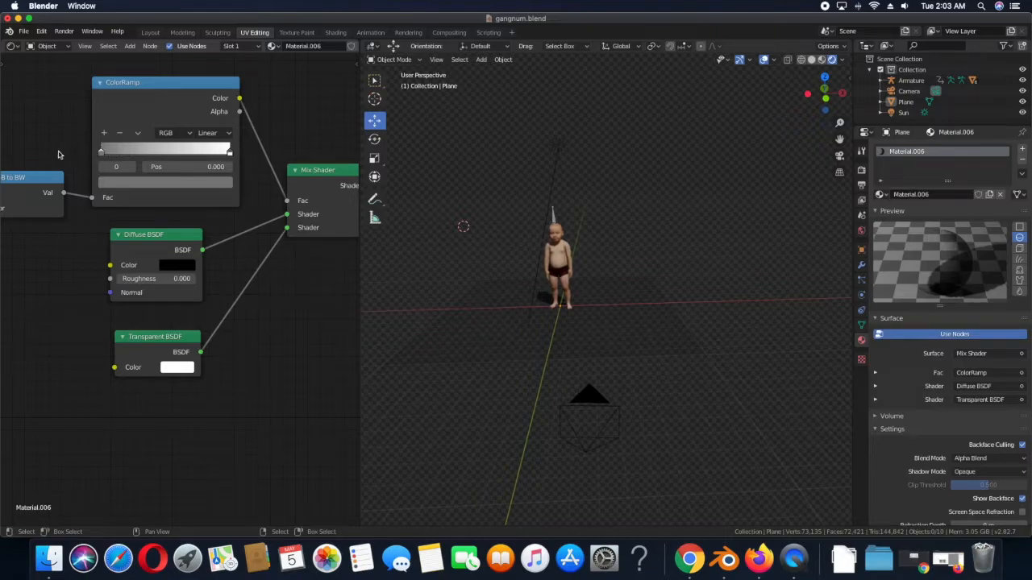
Step: Set the Sun's strength to 5, check the character in camera view and save the blend file
left_click(557, 146)
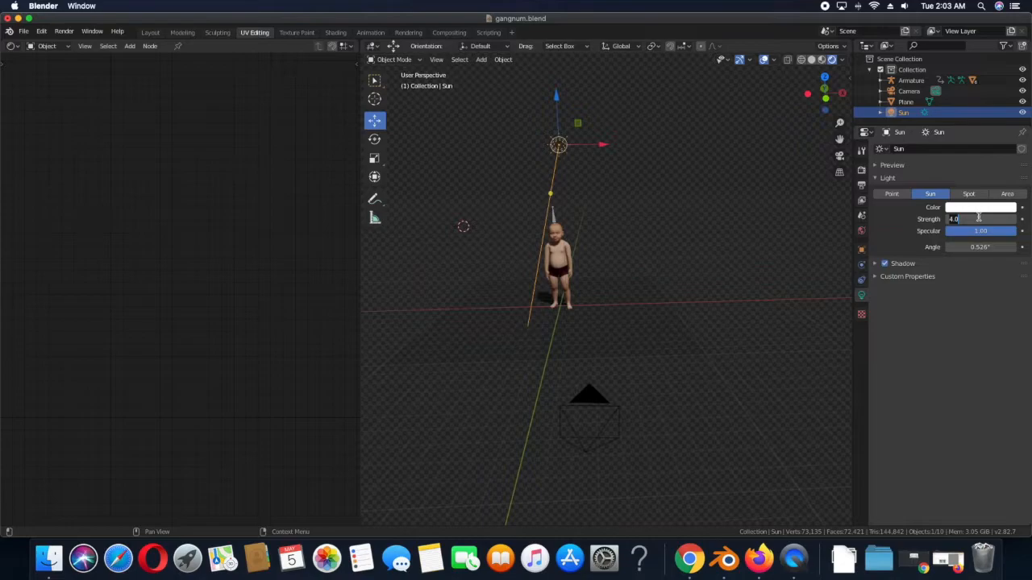
key("Return")
middle_click_drag(656, 304, 584, 279)
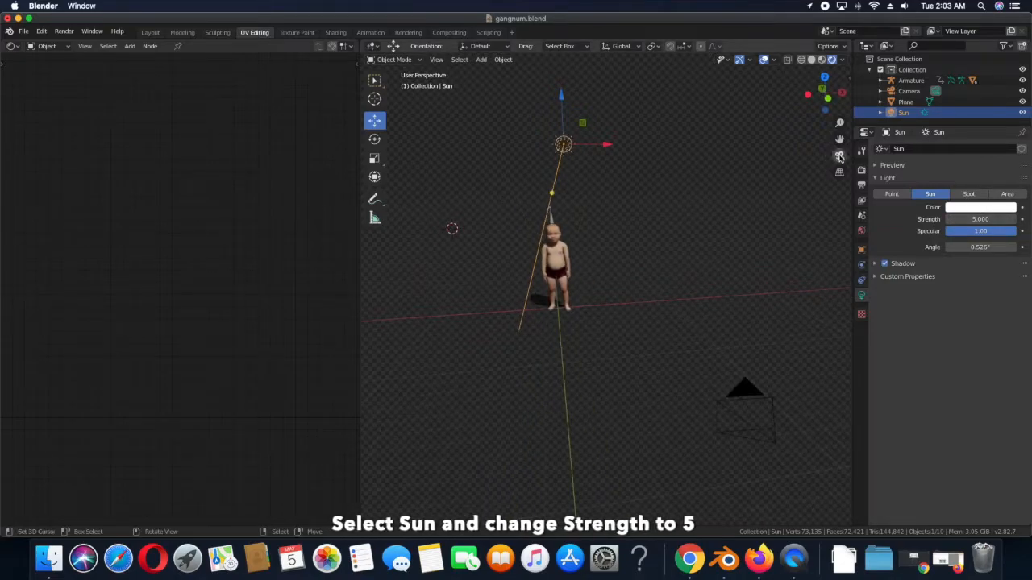
key("KP_0")
scroll(669, 220, "up", 5)
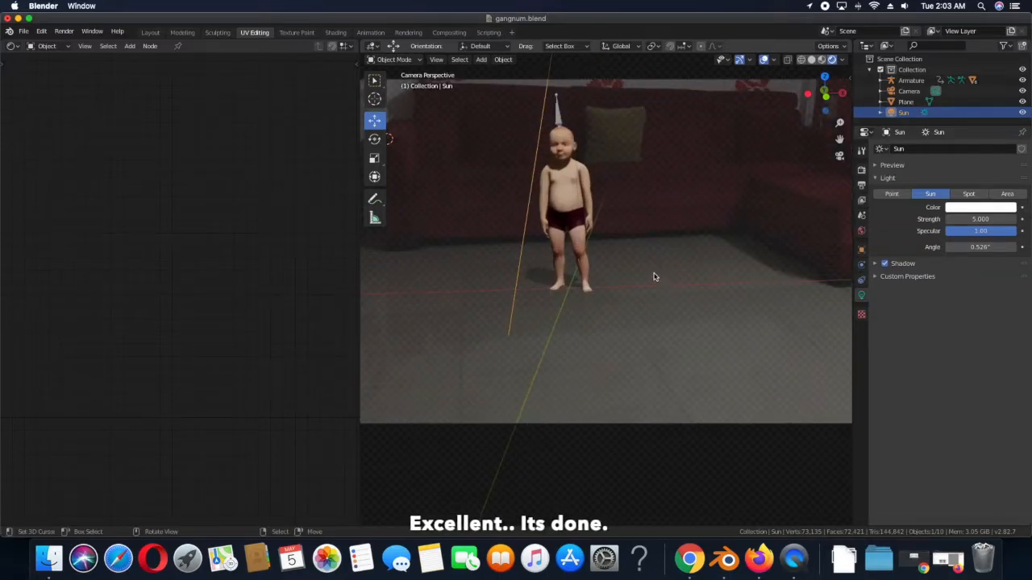
scroll(613, 268, "down", 1)
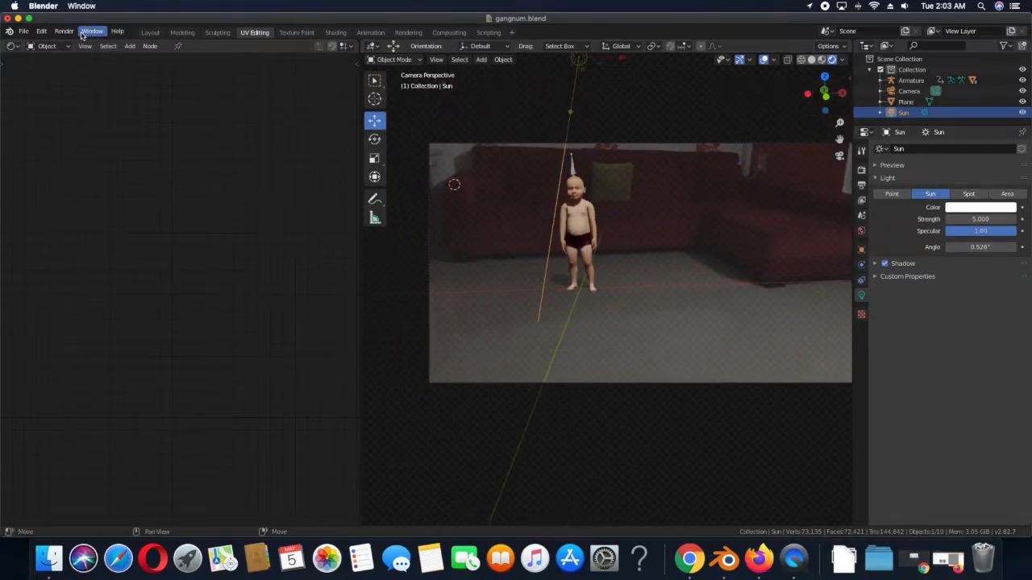
left_click(32, 33)
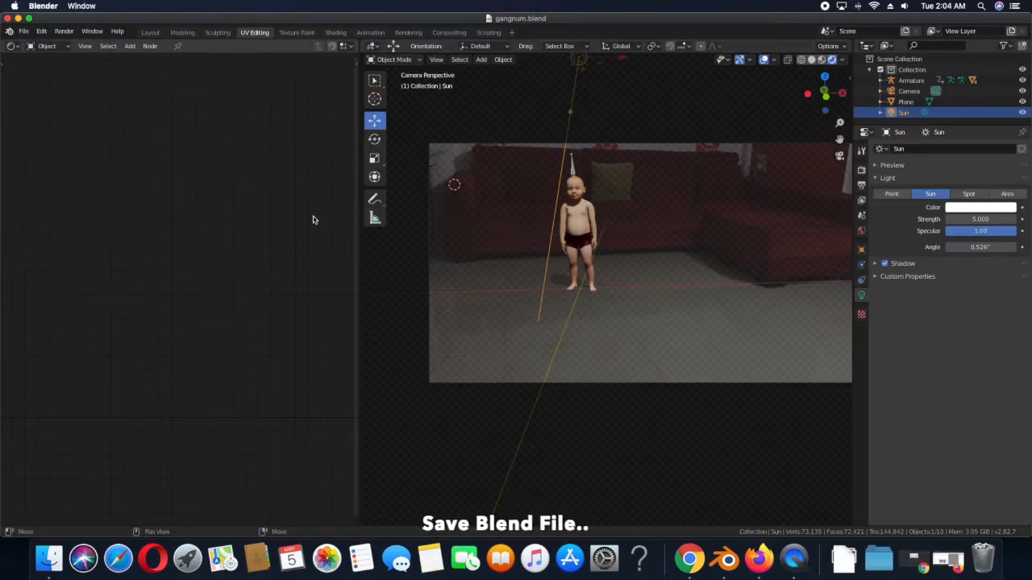
Step: Select the ground plane and set the color of the first Diffuse BSDF, feeding Shader to RGB, to full white
left_click(664, 315)
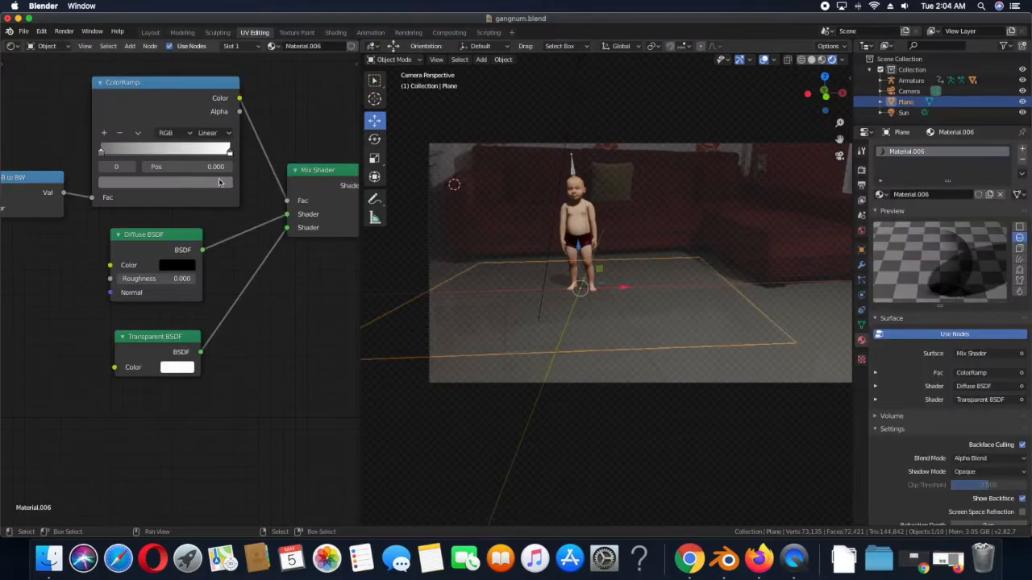
scroll(207, 213, "down", 1)
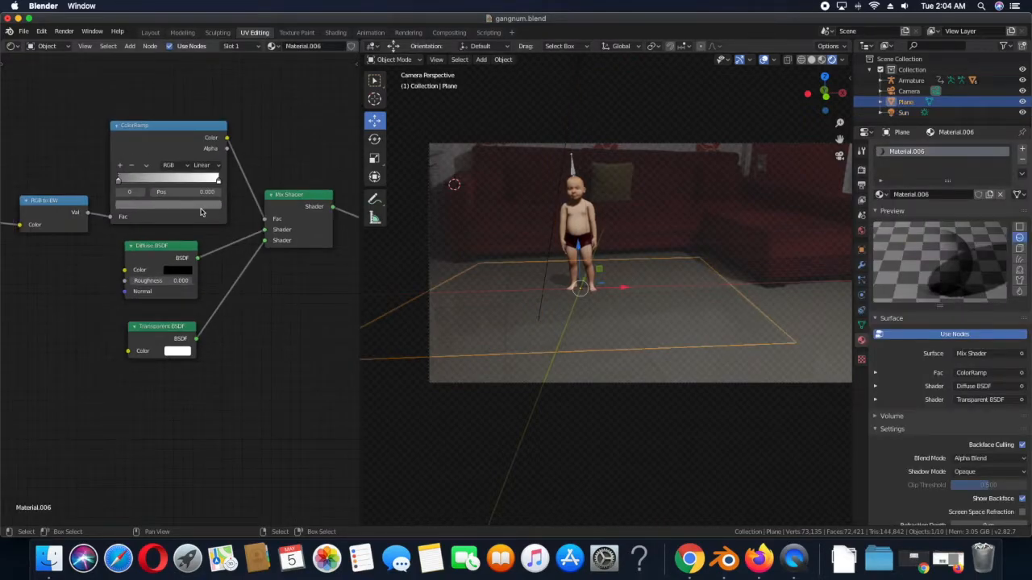
scroll(201, 212, "down", 10)
middle_click_drag(137, 186, 221, 144)
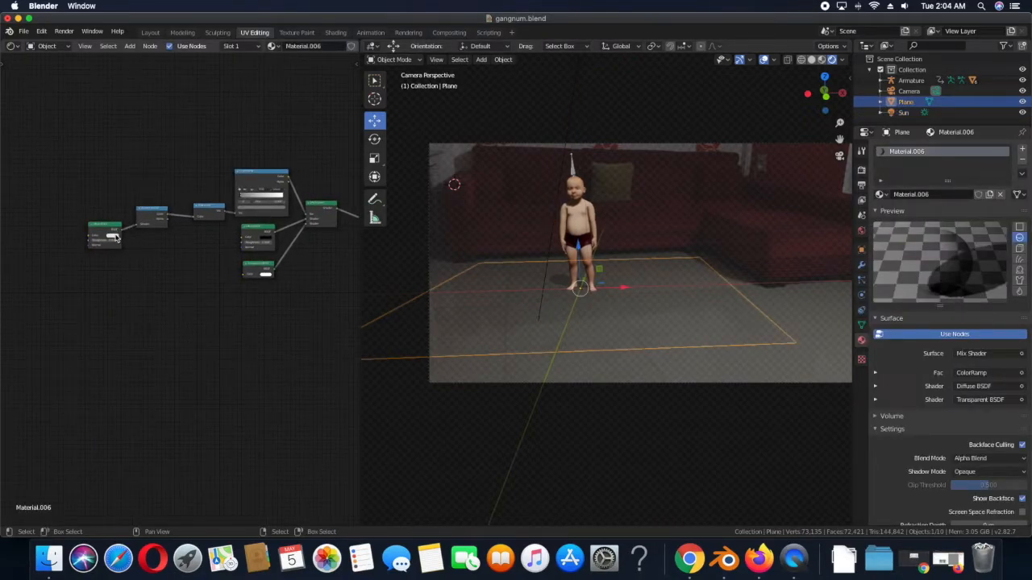
left_click(114, 237)
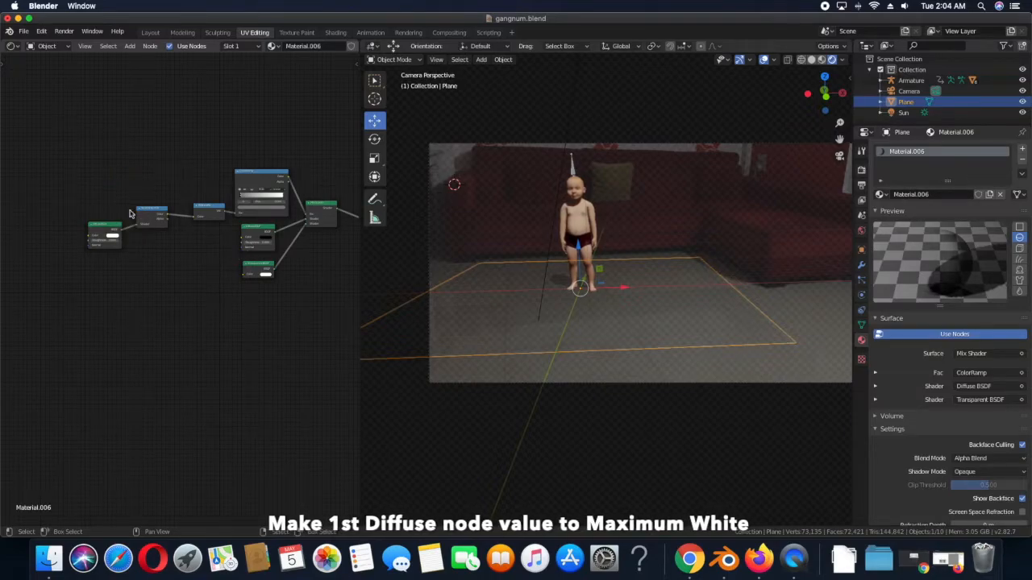
scroll(138, 219, "up", 1)
scroll(138, 219, "up", 2)
middle_click_drag(138, 219, 189, 281)
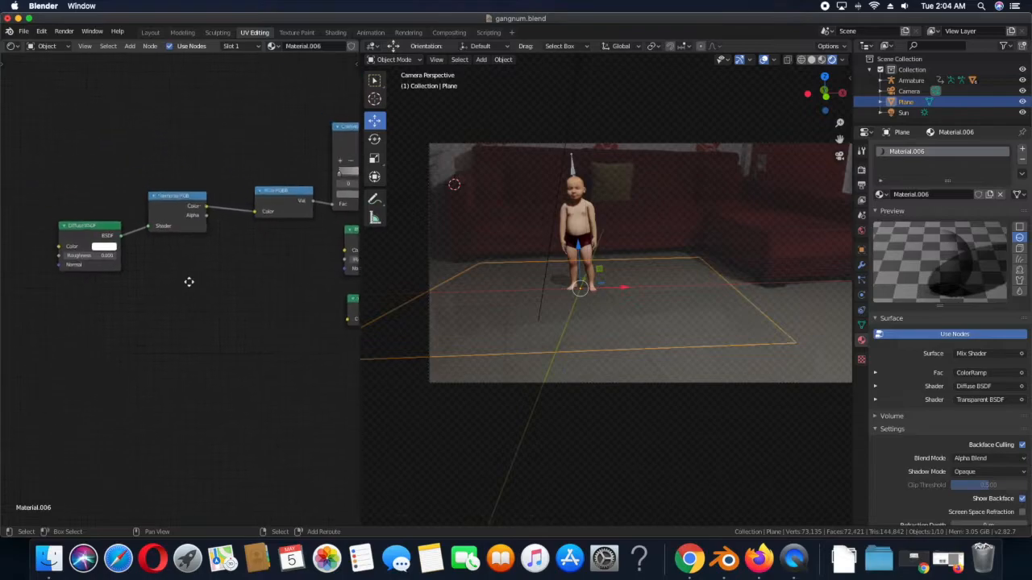
left_click(114, 255)
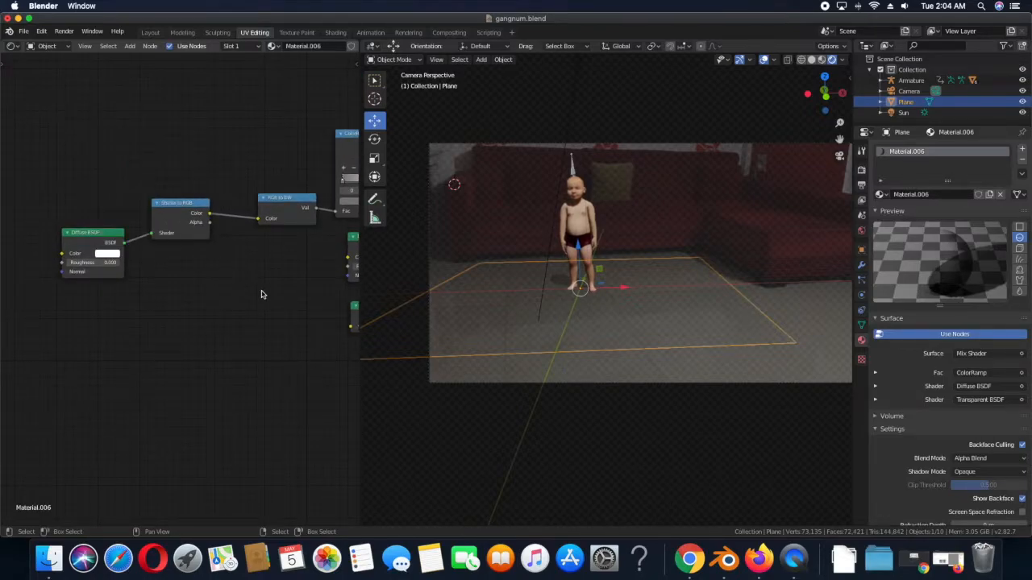
Step: Deselect the plane and save the blend file
middle_click_drag(261, 294, 92, 265)
left_click(232, 309)
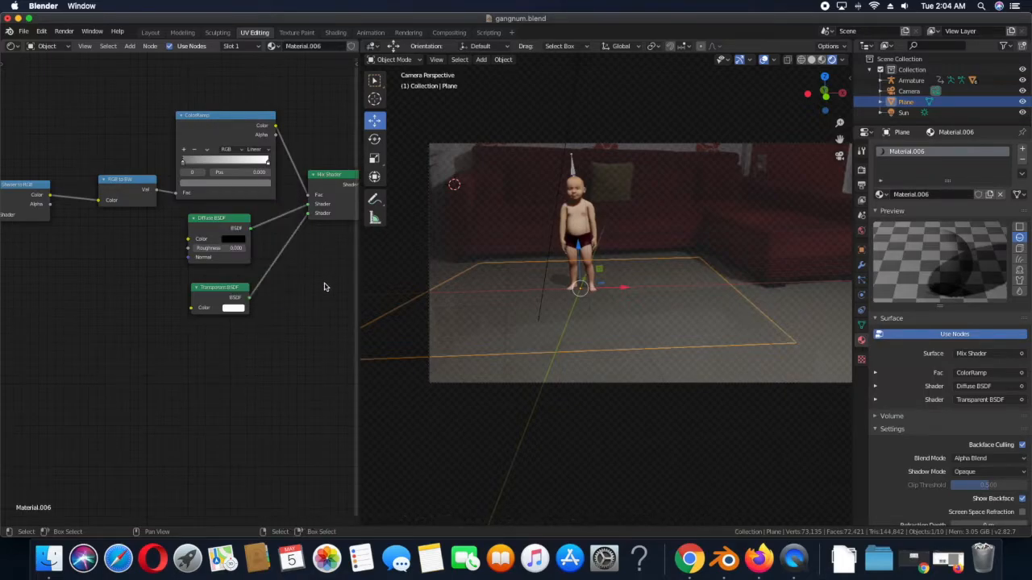
left_click(493, 373)
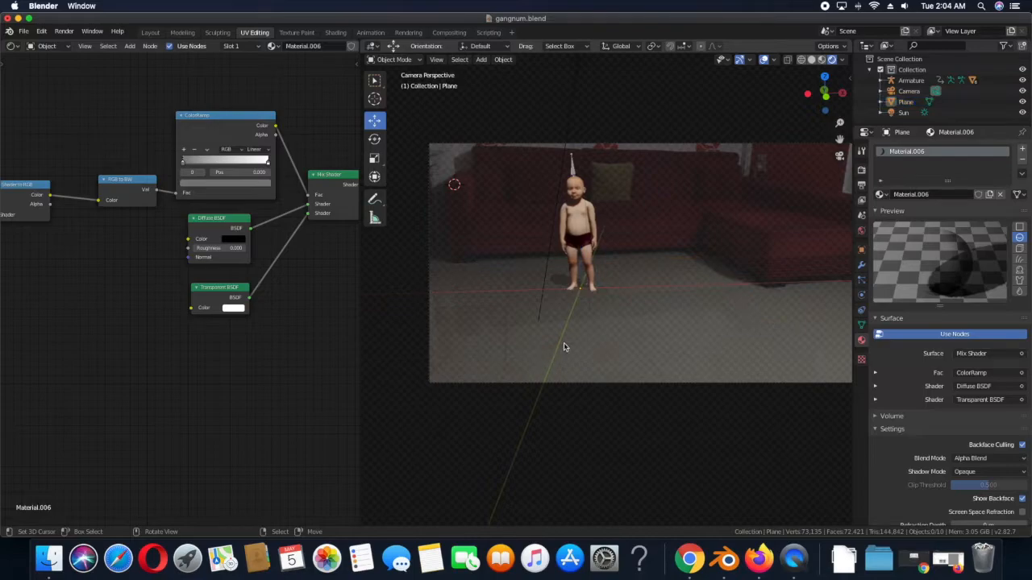
left_click(25, 34)
left_click(44, 101)
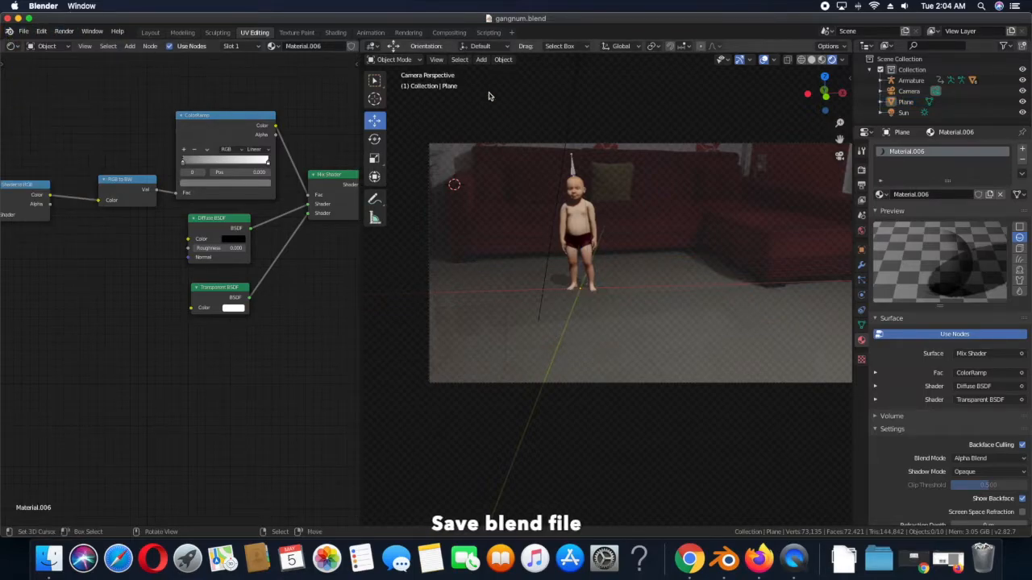
Step: Enable compositing nodes for the scene and spread the Render Layers and Composite nodes apart
left_click(449, 32)
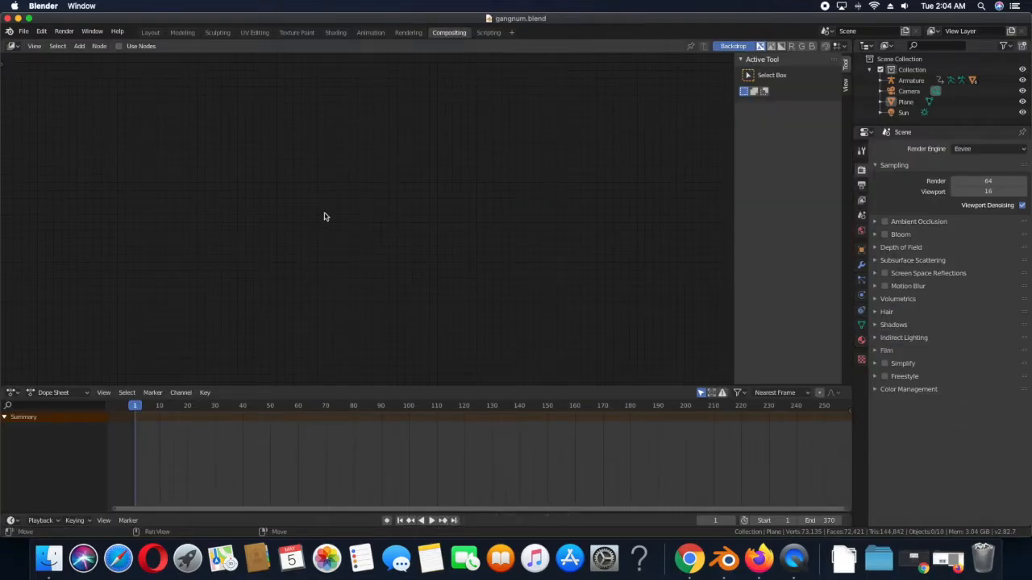
left_click(119, 46)
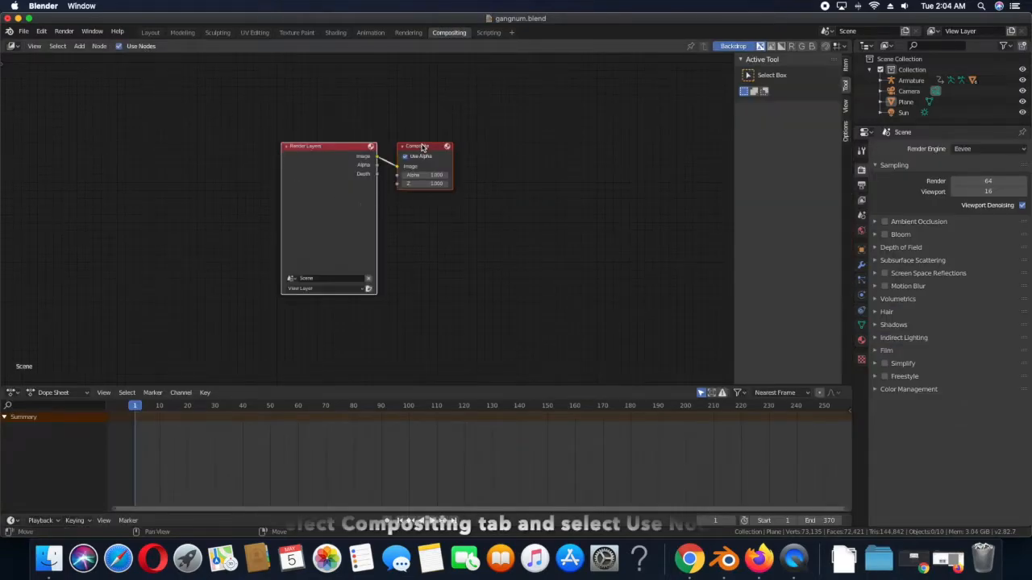
left_click_drag(420, 151, 589, 163)
left_click_drag(315, 148, 227, 205)
Step: Add a Movie Clip node with the IMG footage clip and place the Render Layers node below it
key("shift+a")
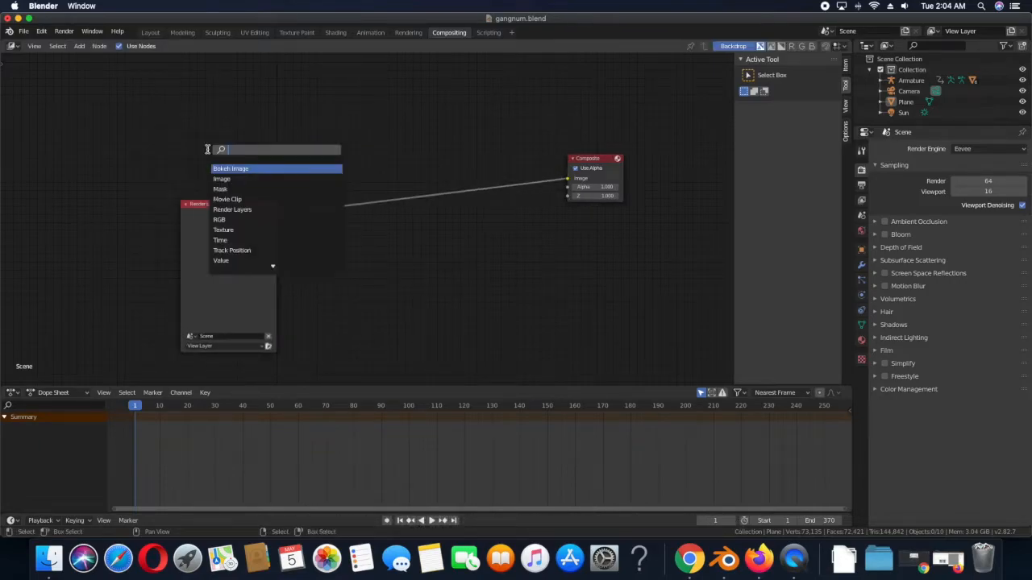
type("mov")
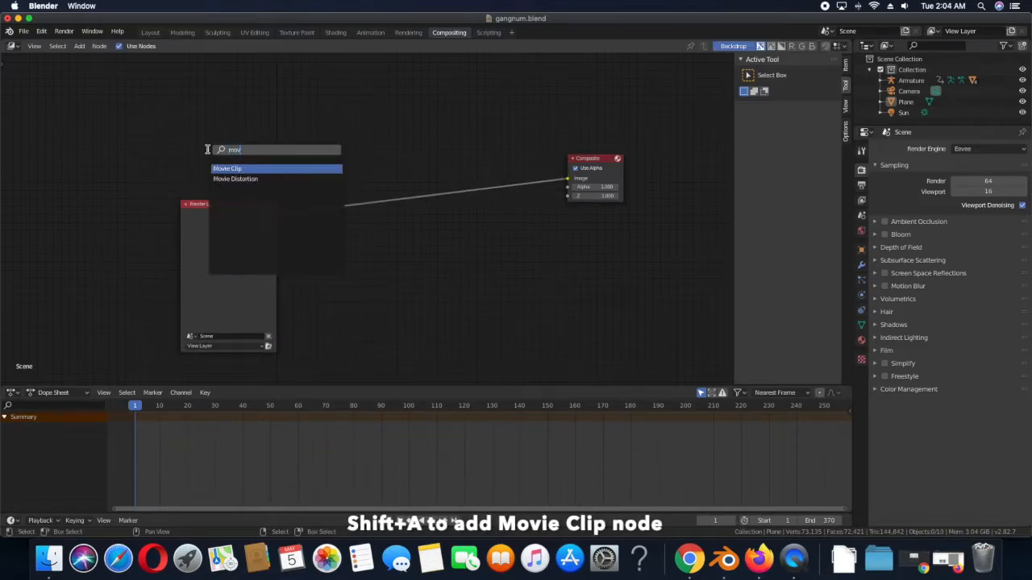
key("Return")
left_click(72, 95)
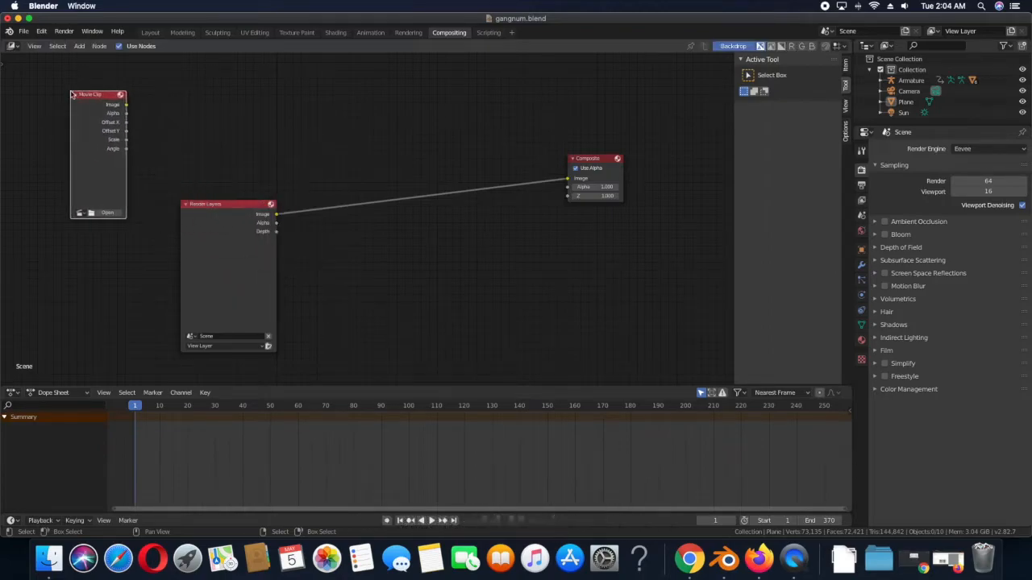
left_click(83, 211)
left_click(89, 225)
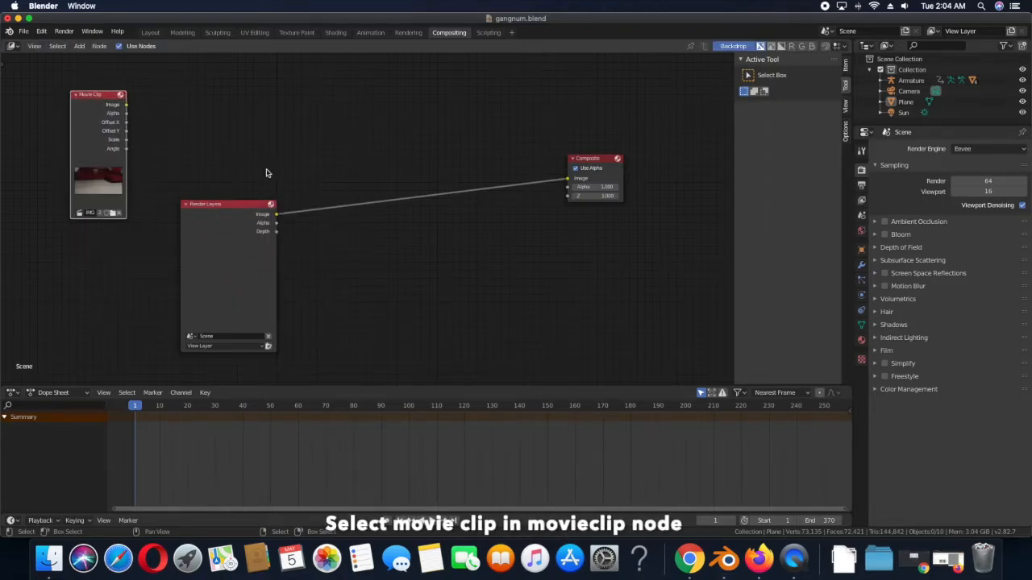
left_click_drag(232, 218, 166, 247)
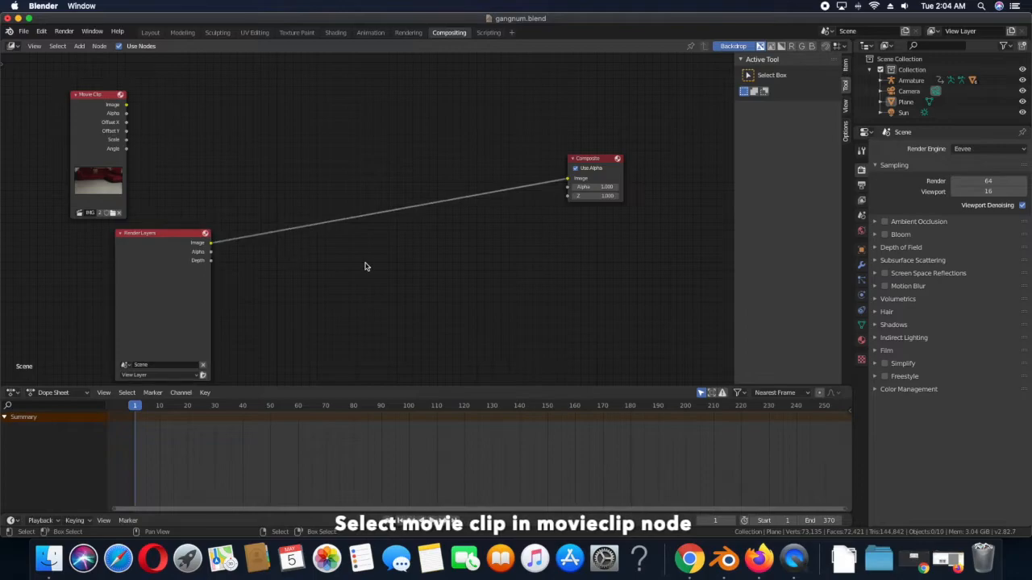
Step: Add a Viewer output node below the Composite node
key("shift+a")
mouse_move(448, 279)
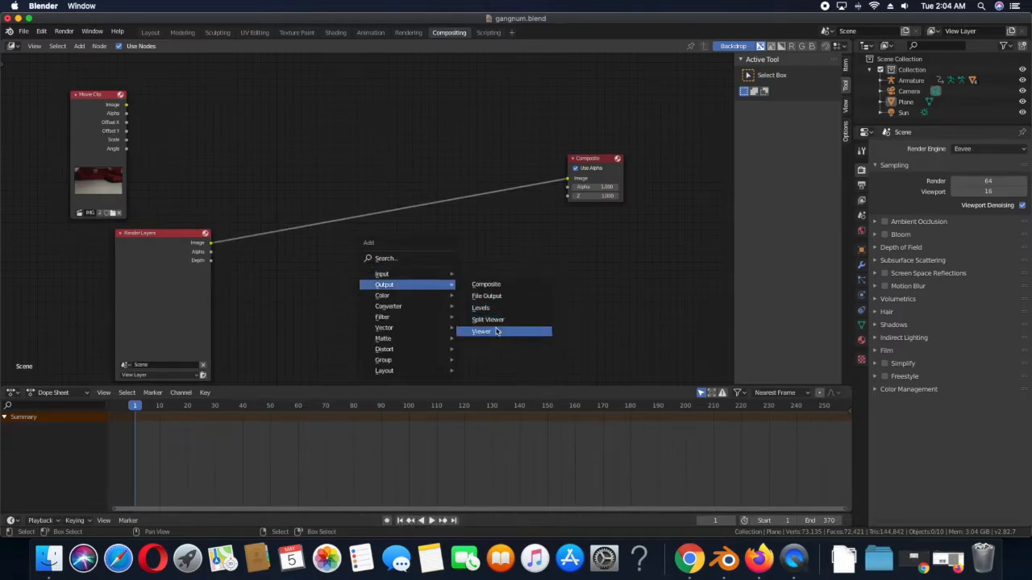
left_click(484, 330)
left_click(559, 244)
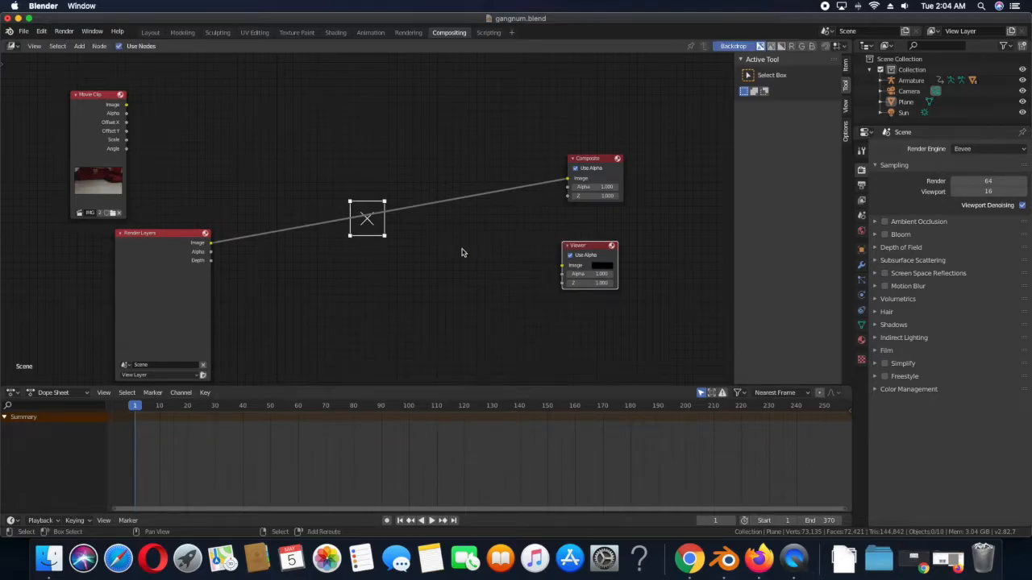
Step: Insert an Alpha Over node between Render Layers and Composite and connect its Image output to the Viewer
key("shift+a")
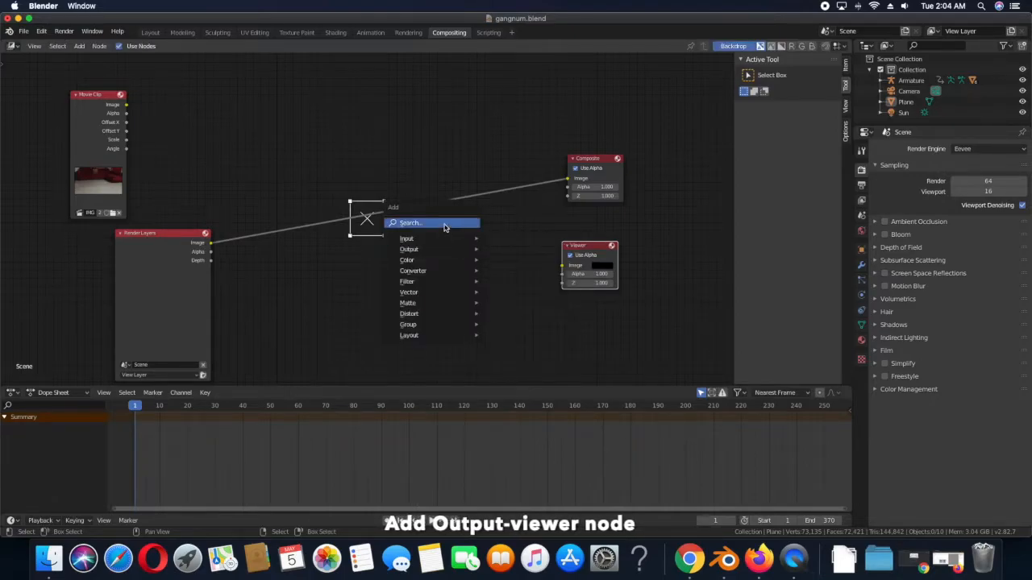
left_click(444, 224)
type("alph")
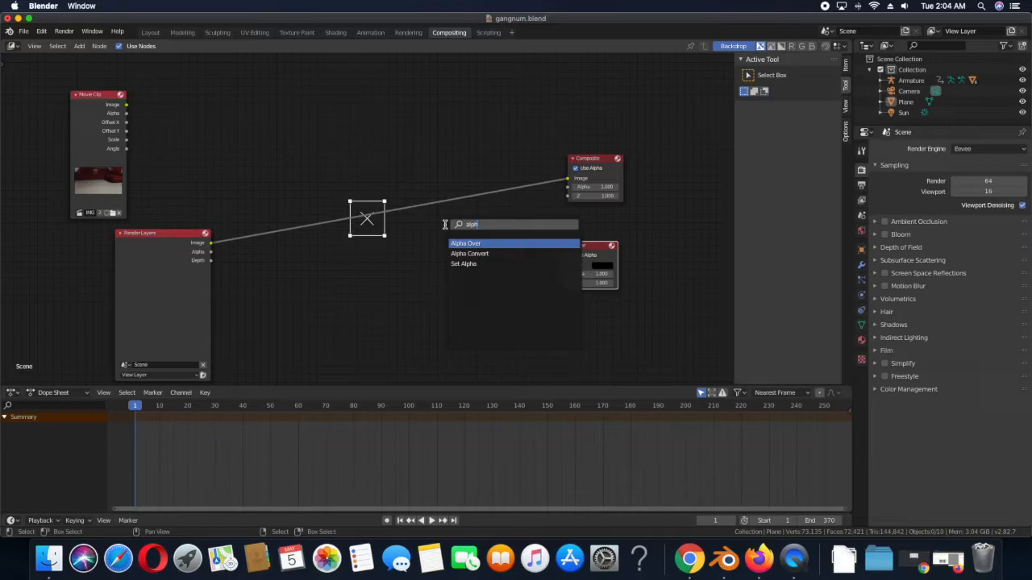
key("Return")
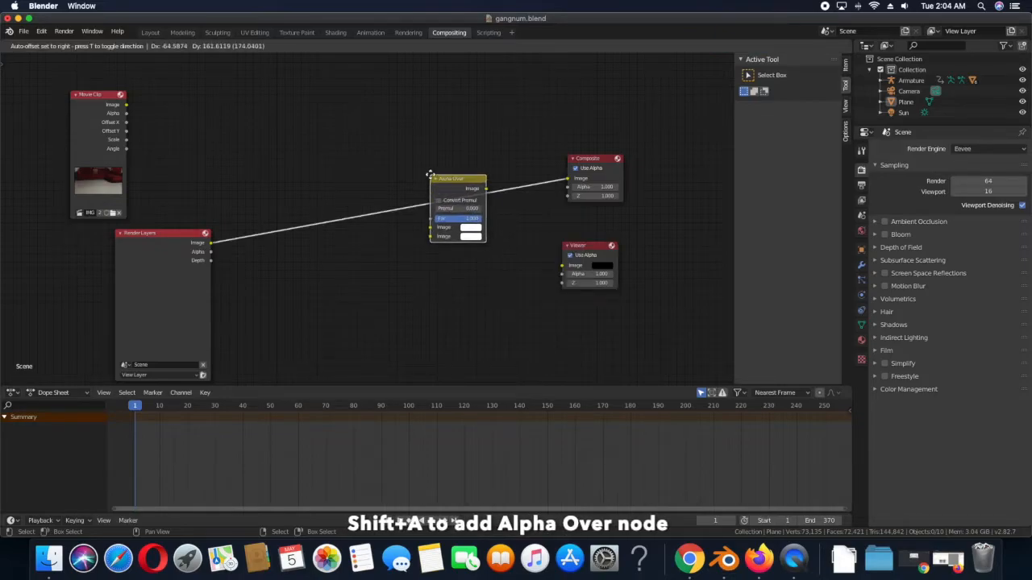
left_click(434, 177)
left_click_drag(488, 192, 497, 202)
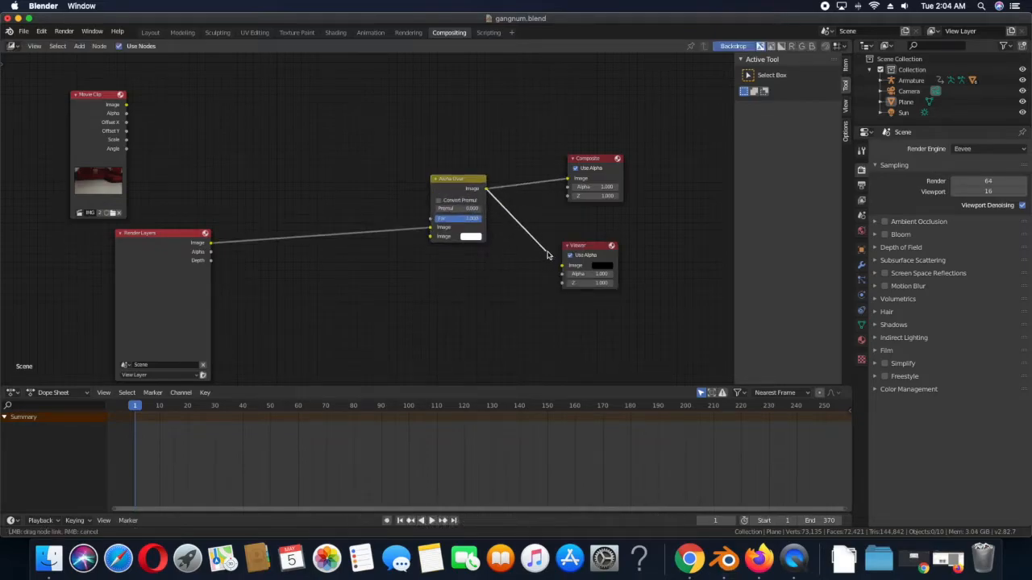
left_click_drag(559, 266, 561, 265)
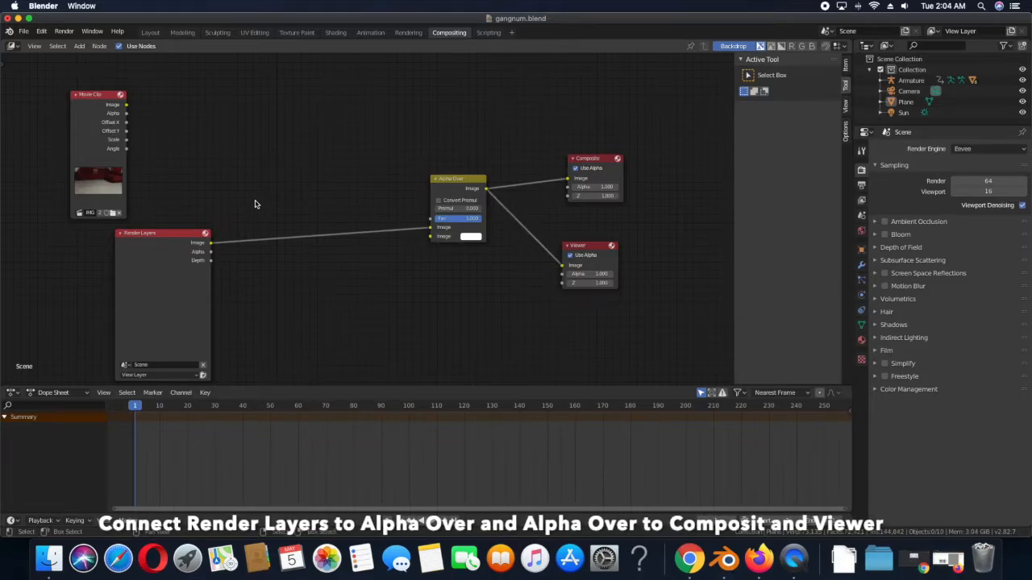
Step: Connect Render Layers to Alpha Over's second Image input and the Movie Clip's image to the first
scroll(307, 173, "down", 1)
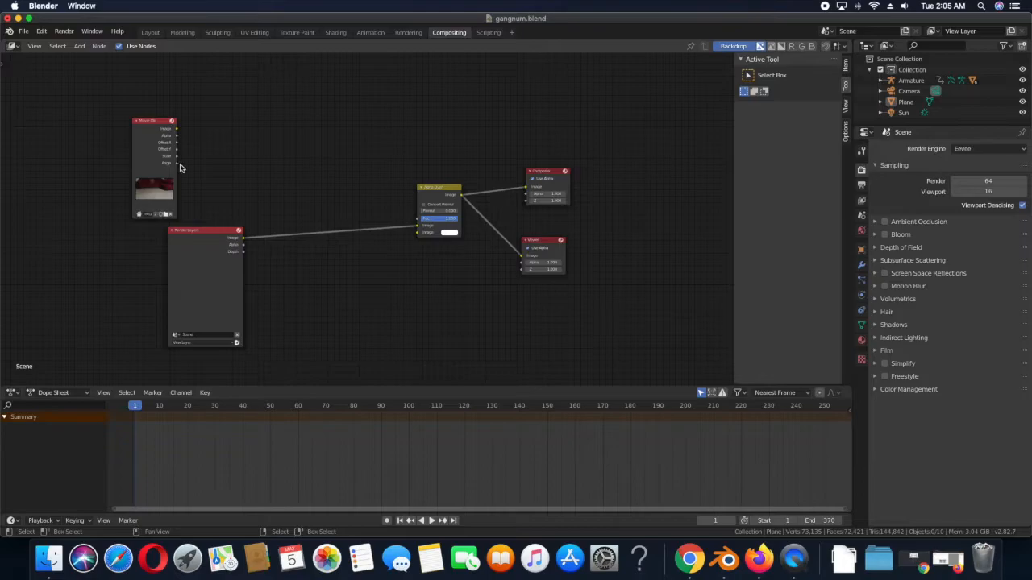
left_click_drag(153, 242, 139, 240)
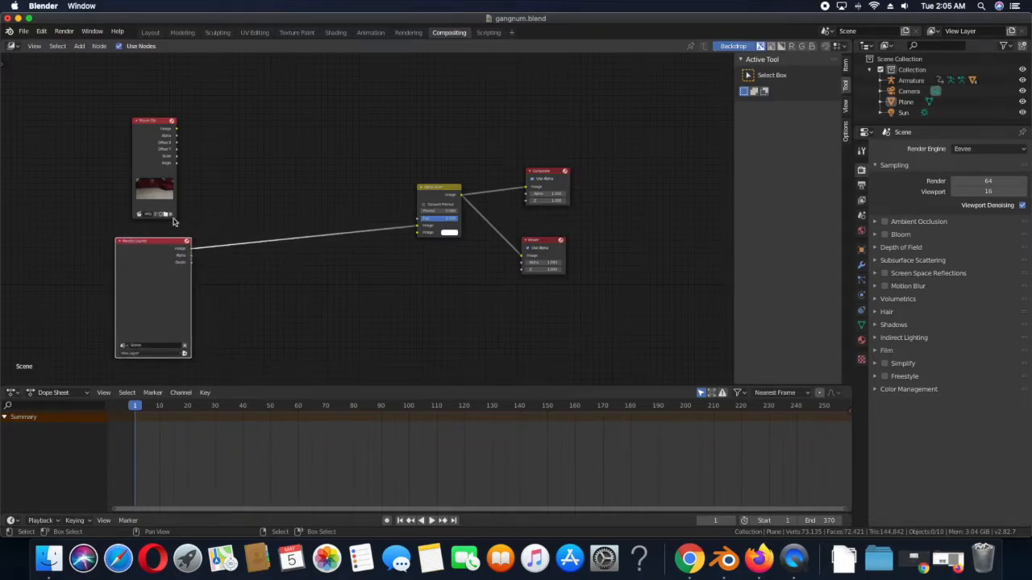
scroll(288, 197, "down", 2)
scroll(288, 197, "up", 5)
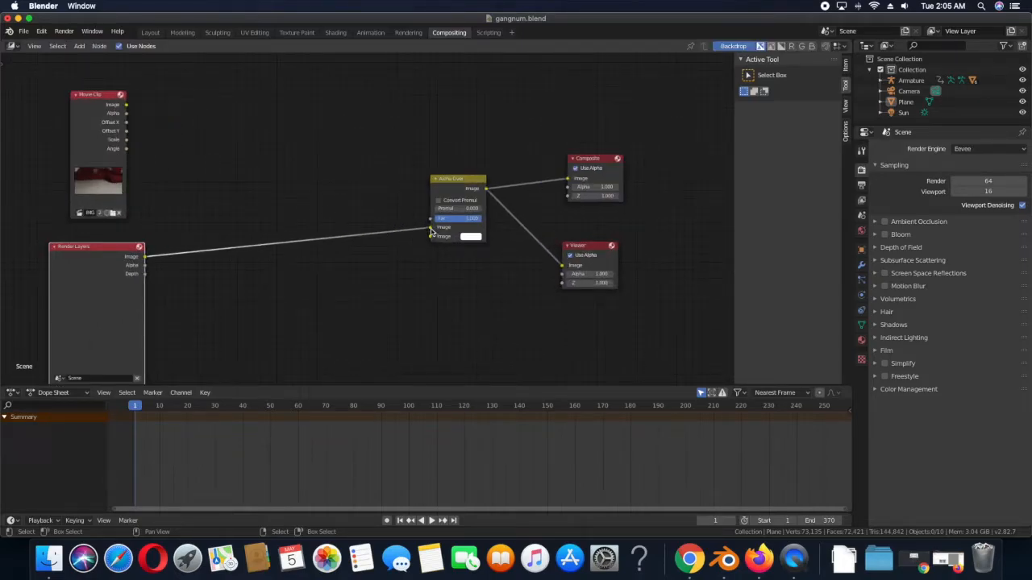
left_click_drag(432, 232, 430, 237)
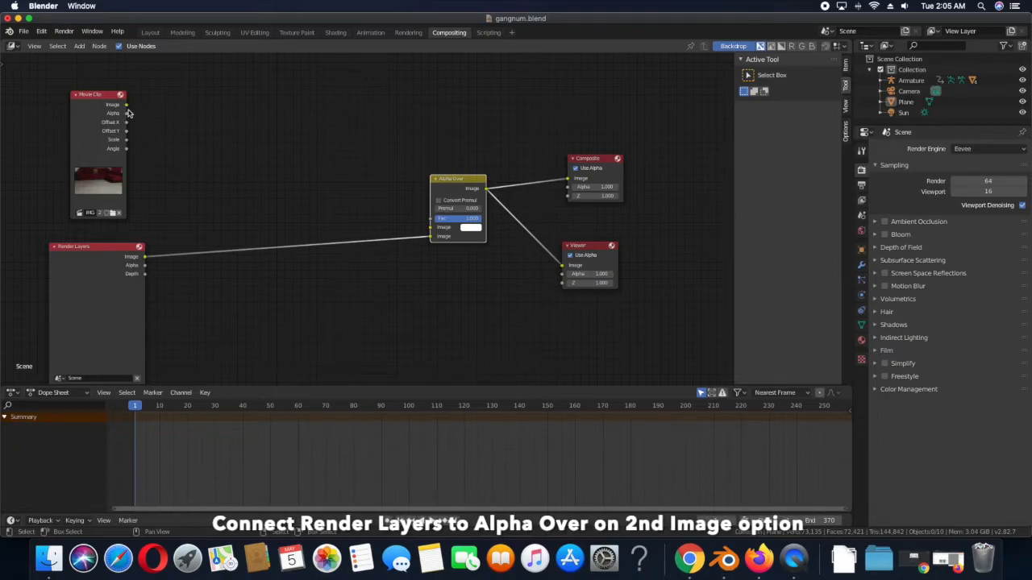
left_click_drag(126, 105, 431, 228)
scroll(282, 208, "down", 1)
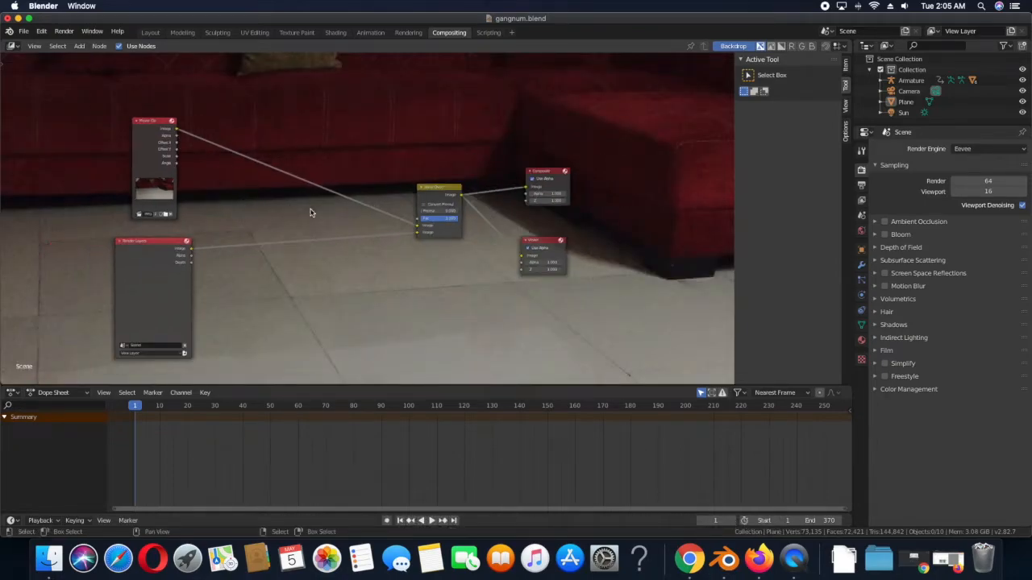
Step: Add a Scale node on the link between the Movie Clip node and Alpha Over's first Image input
key("v")
key("v")
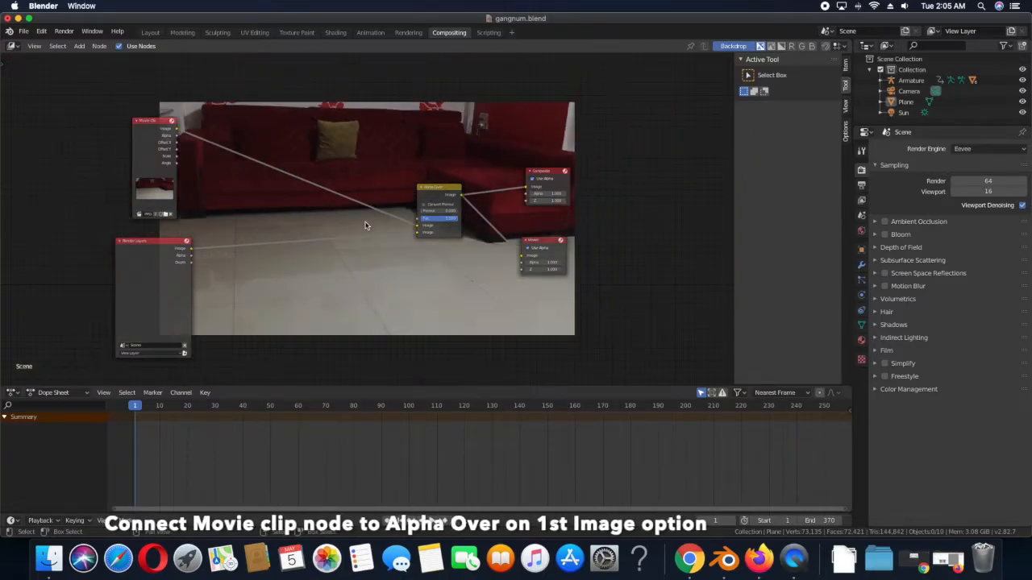
scroll(310, 219, "up", 1)
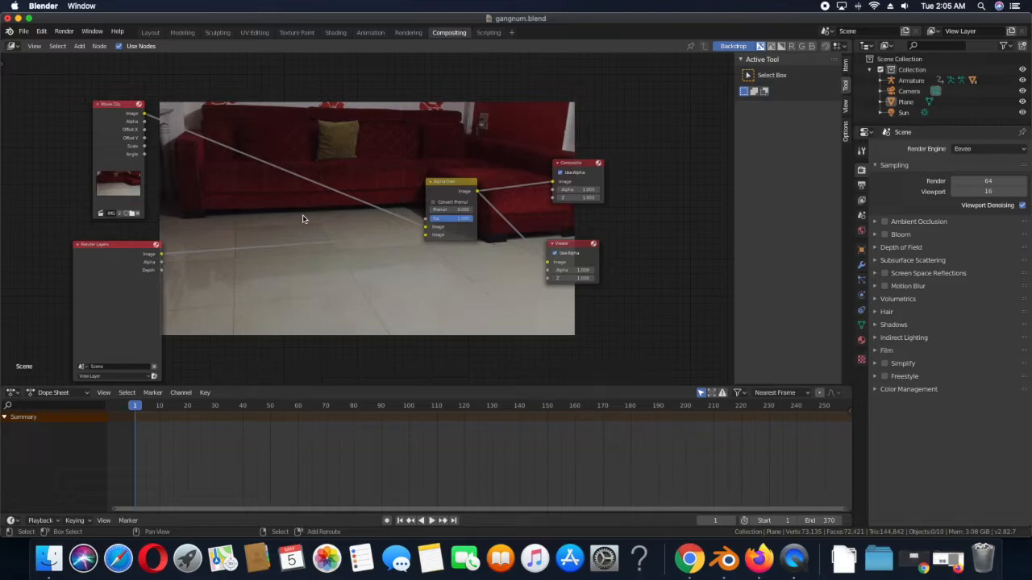
key("shift+a")
left_click(303, 216)
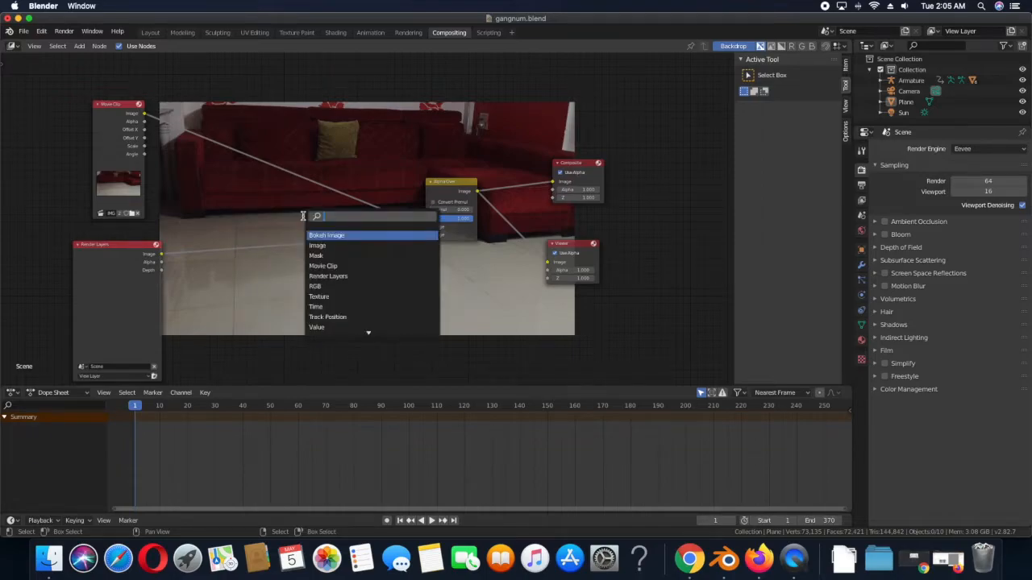
type("sc")
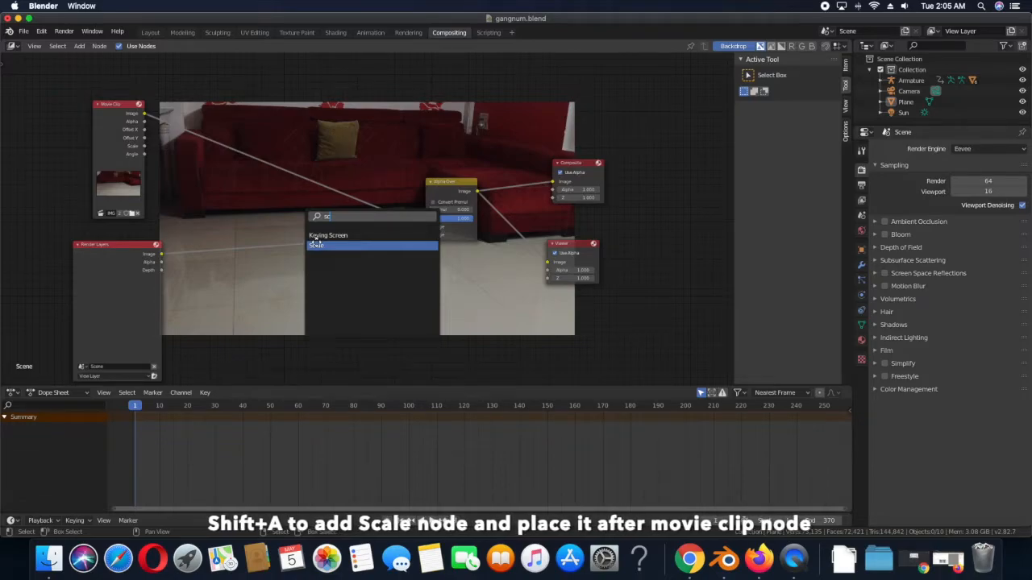
left_click(316, 243)
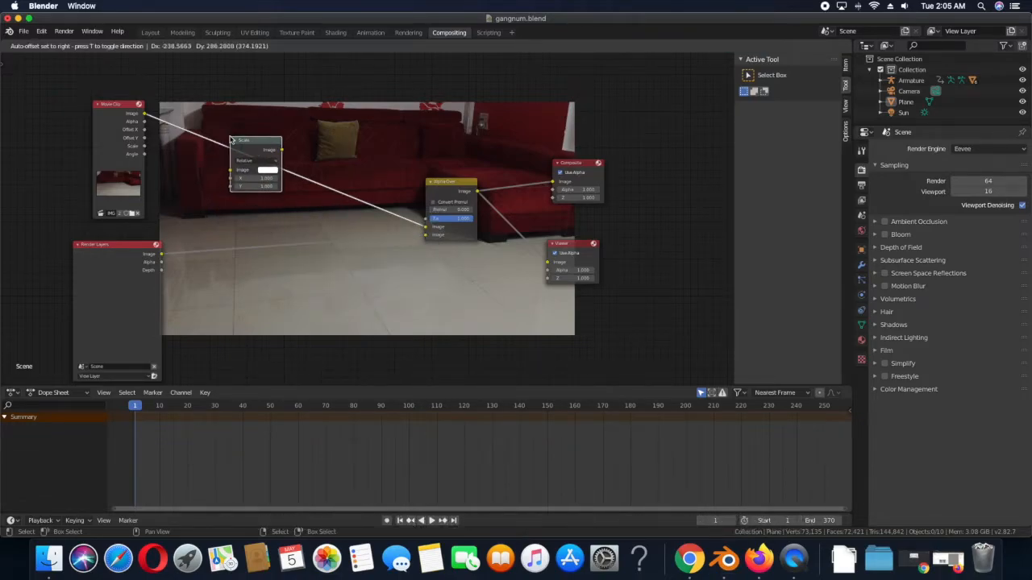
left_click(231, 138)
Step: Set the Scale node's space to Render Size
scroll(251, 163, "up", 2)
left_click(226, 143)
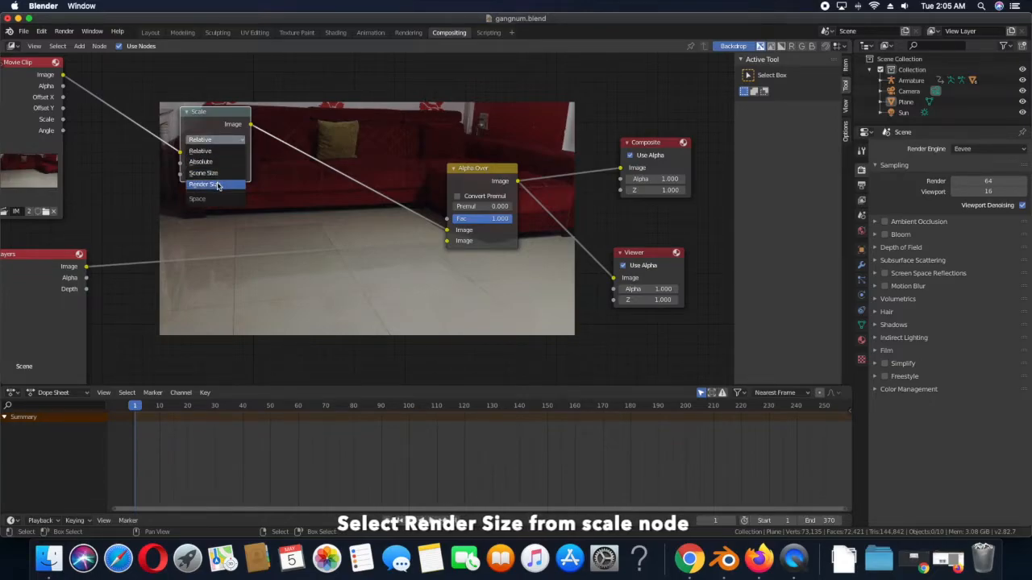
left_click(214, 184)
scroll(503, 222, "down", 1)
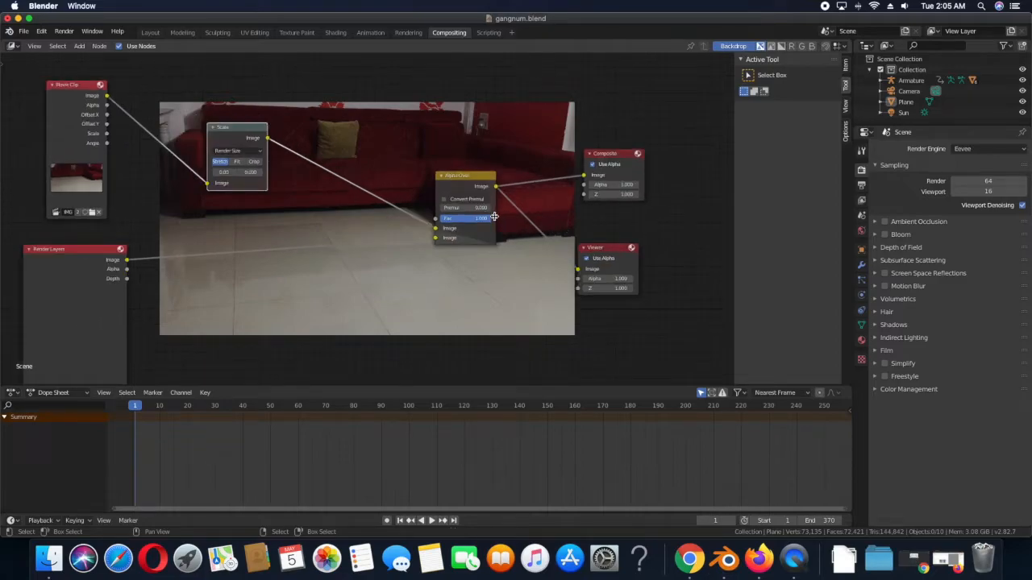
Step: Disconnect the Viewer node and reconnect Alpha Over's Image output to the Viewer's Image input
left_click_drag(577, 269, 550, 241)
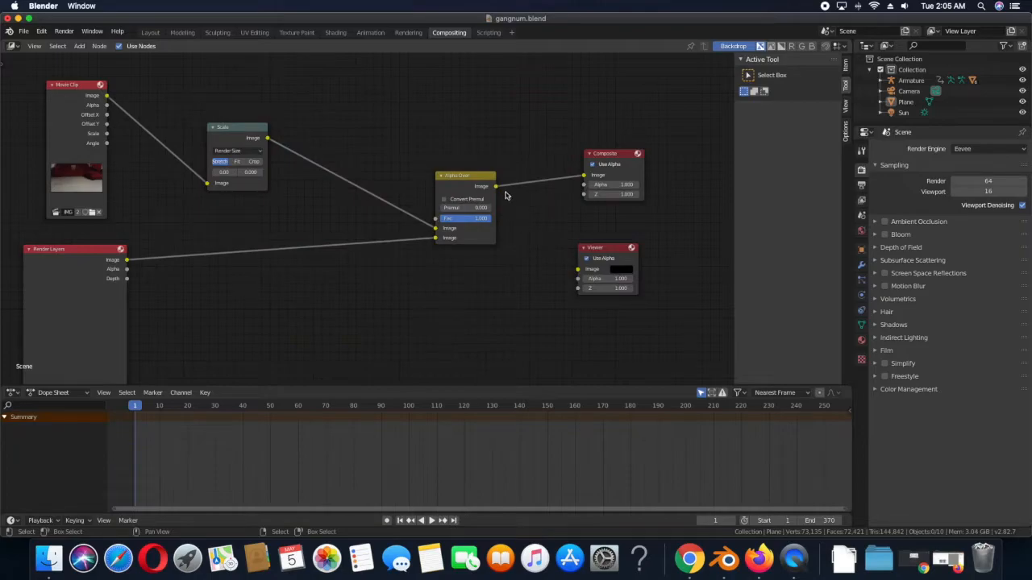
left_click_drag(496, 187, 517, 203)
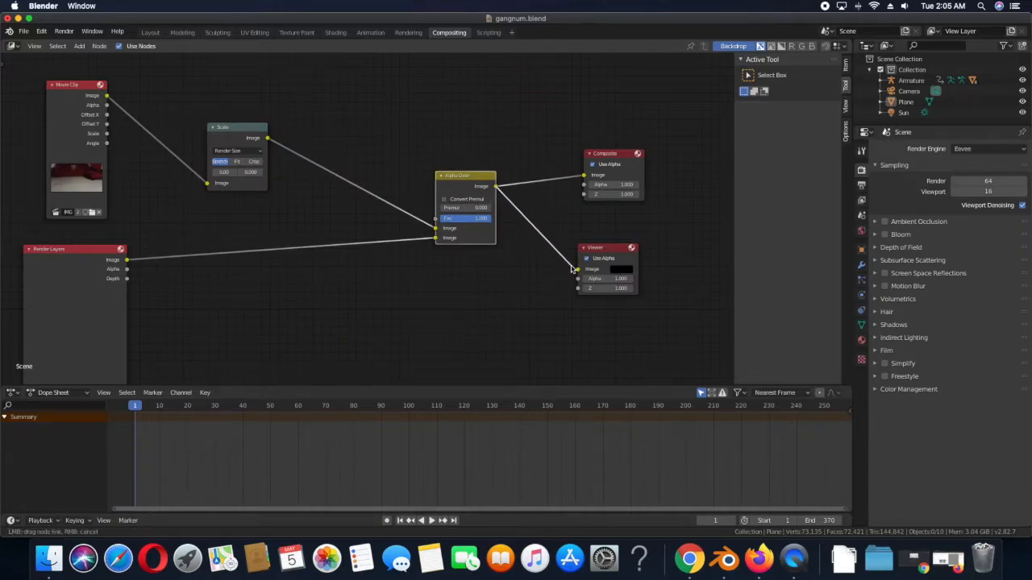
left_click_drag(571, 269, 574, 268)
left_click_drag(495, 187, 578, 269)
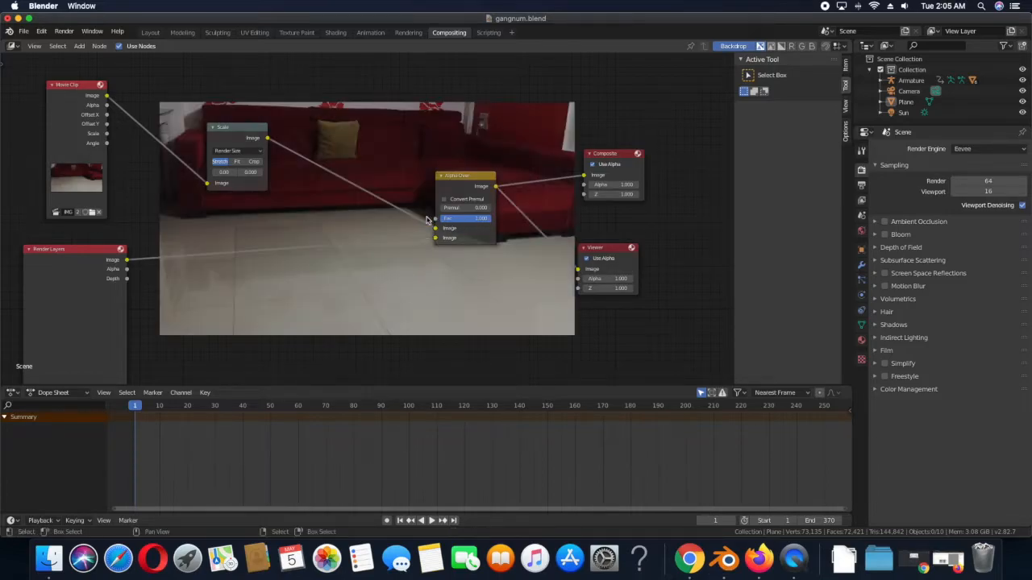
scroll(425, 226, "down", 1)
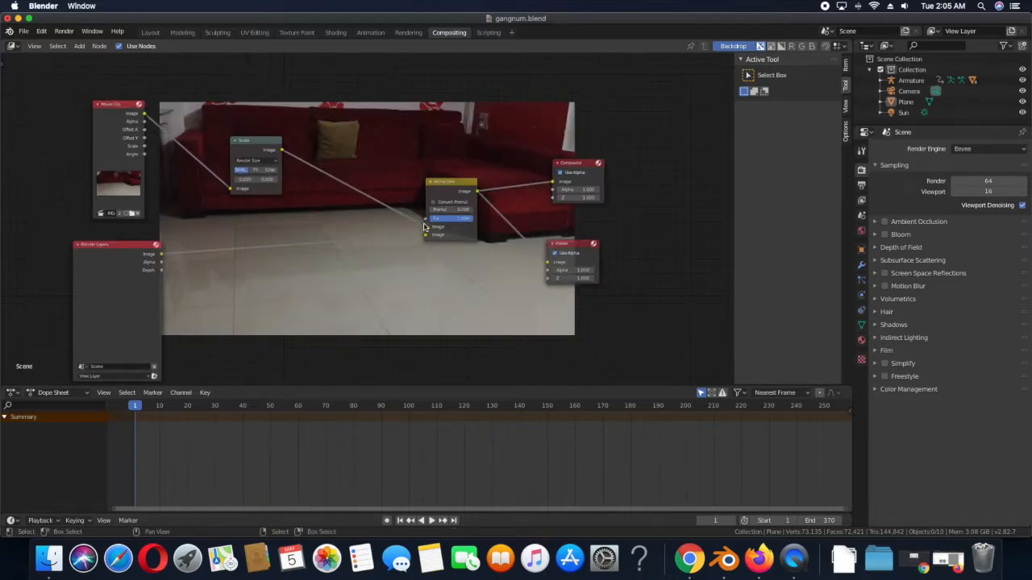
Step: Render the current frame to check the composite, close the render window and save the blend file
left_click(64, 31)
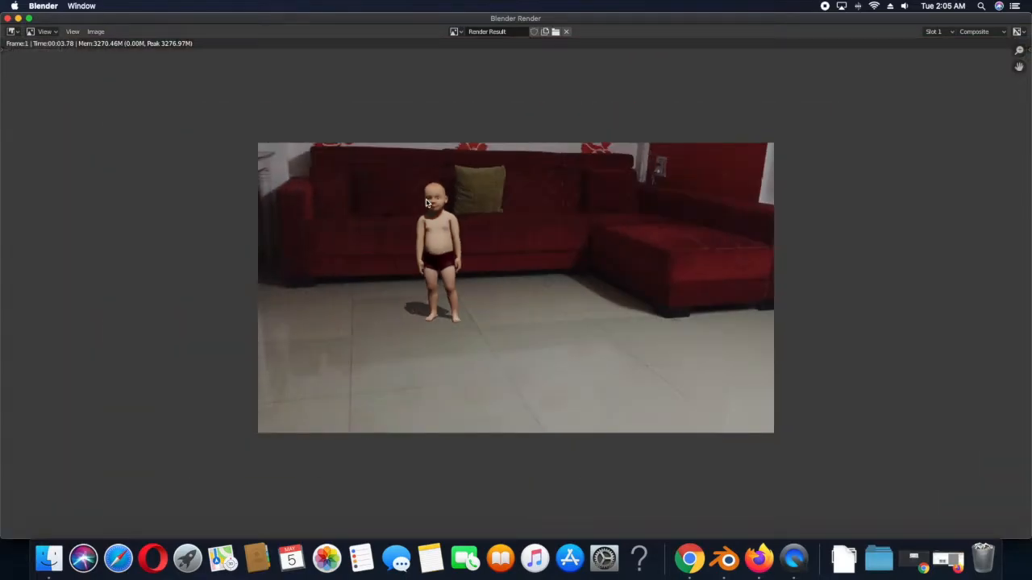
scroll(427, 203, "up", 2)
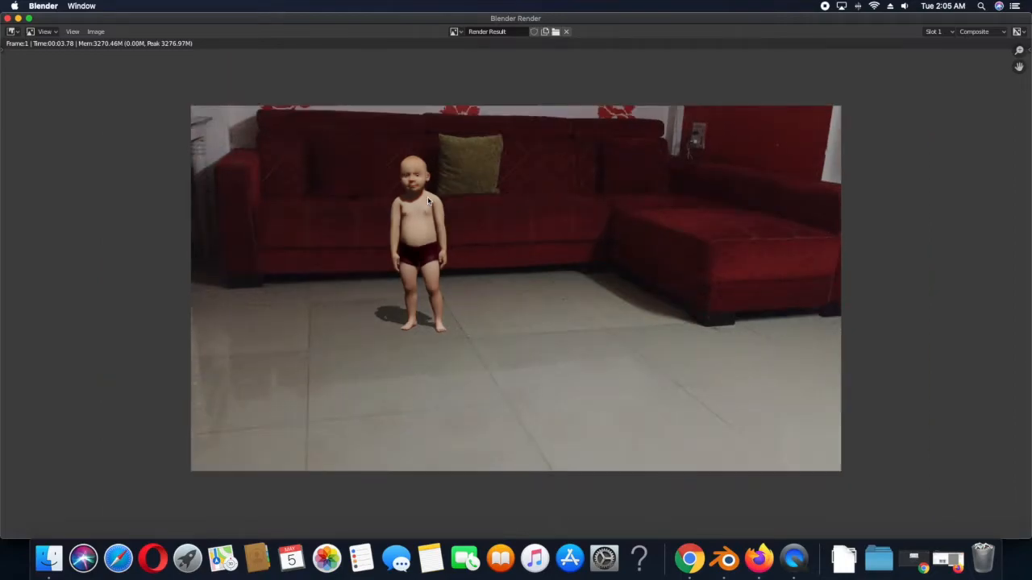
key("Escape")
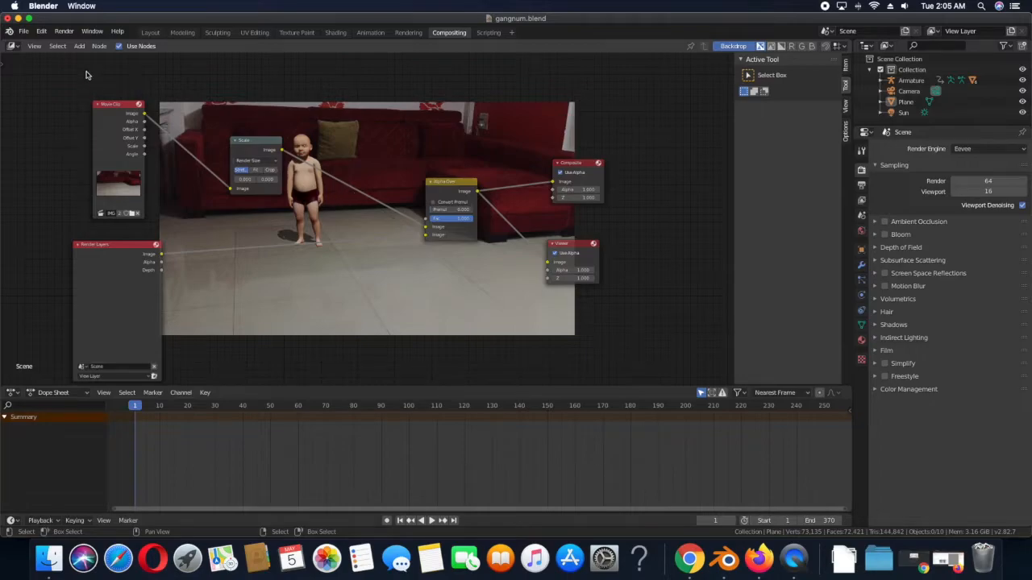
left_click(25, 32)
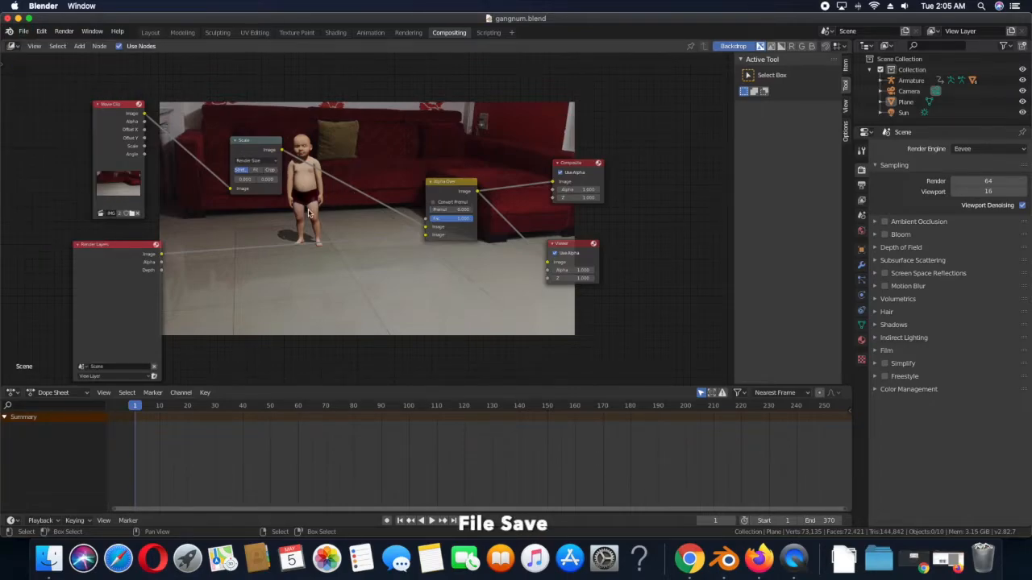
Step: Move the Scale node closer to the Movie Clip node and save the blend file
scroll(310, 211, "up", 1)
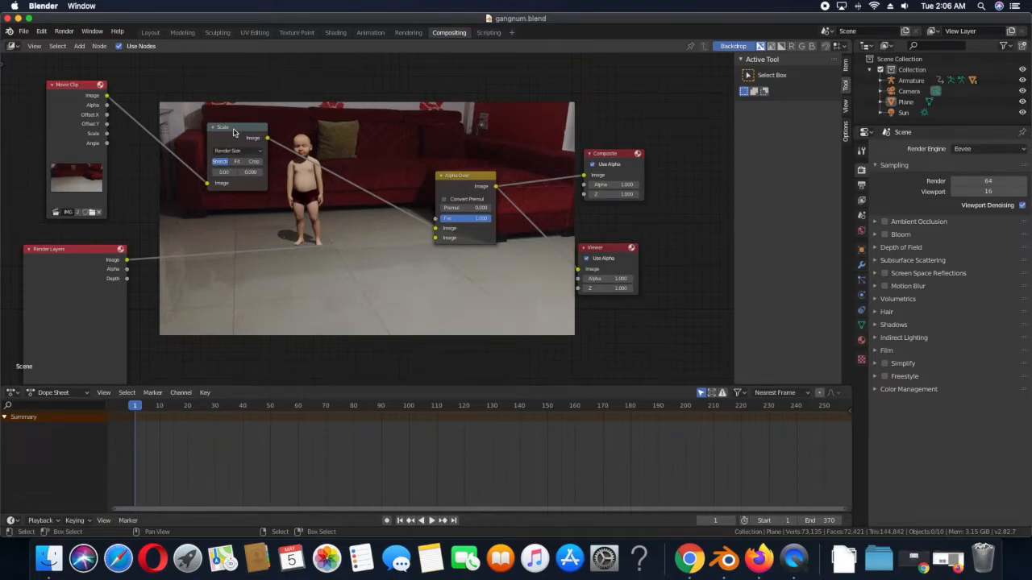
left_click_drag(234, 133, 193, 123)
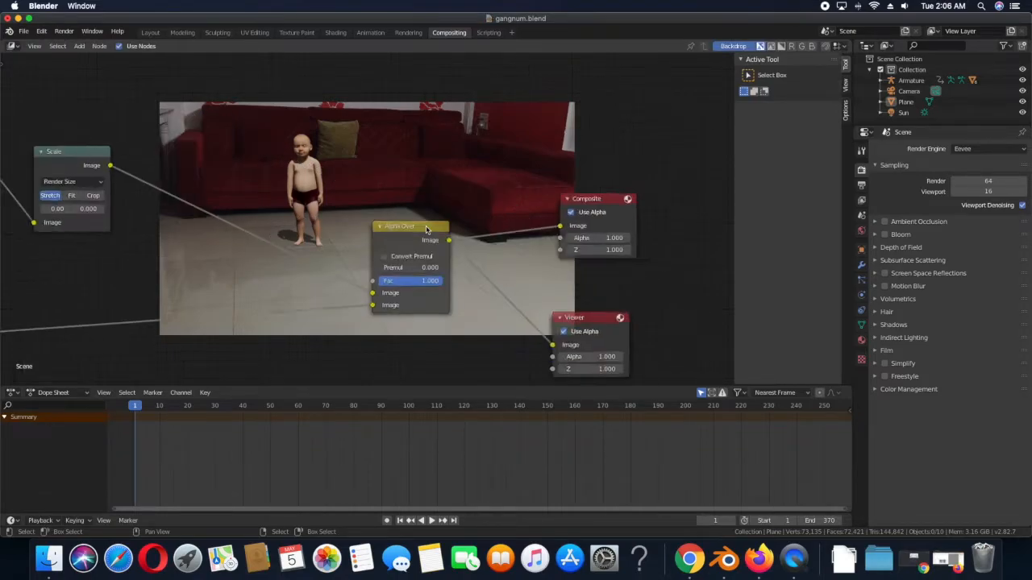
scroll(425, 233, "down", 3)
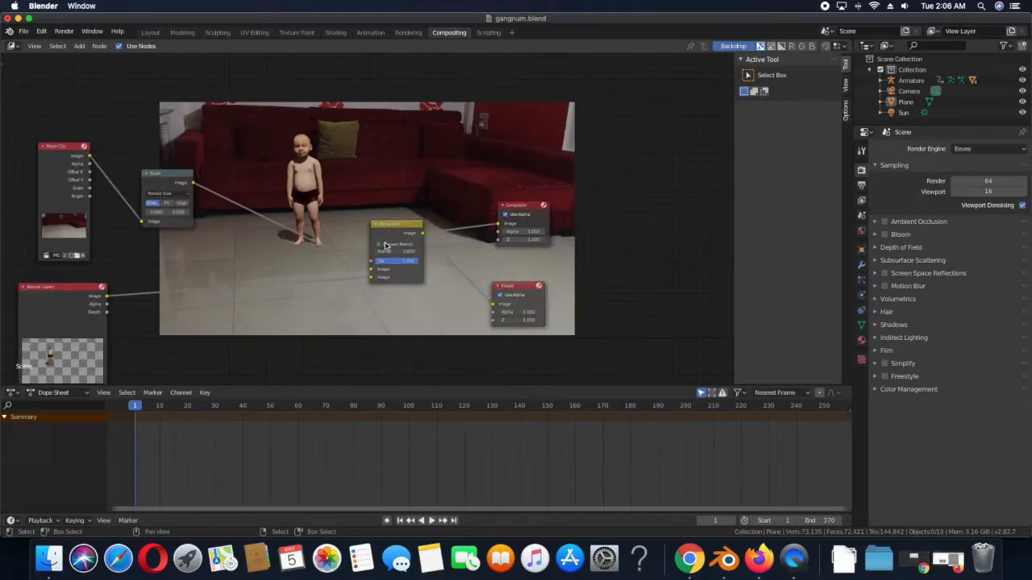
scroll(385, 244, "down", 3)
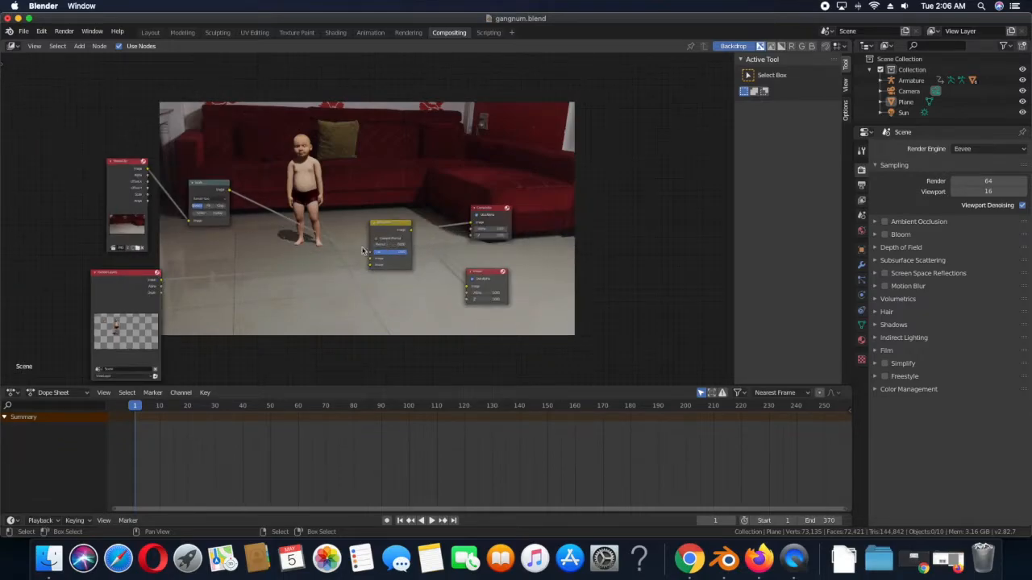
left_click(24, 31)
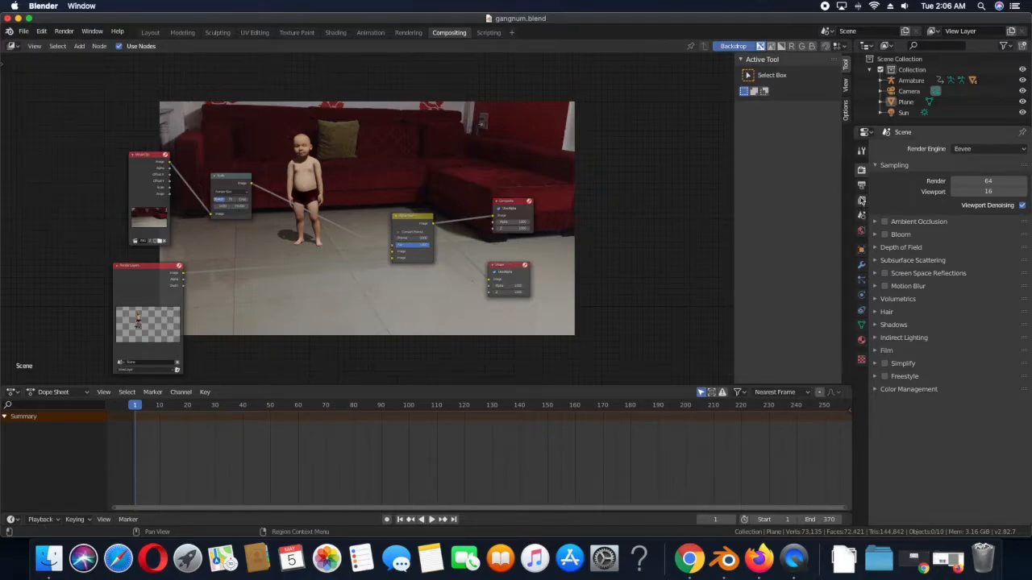
Step: Set the render output path to the kid/rendered folder with the file name gangnum
left_click(861, 187)
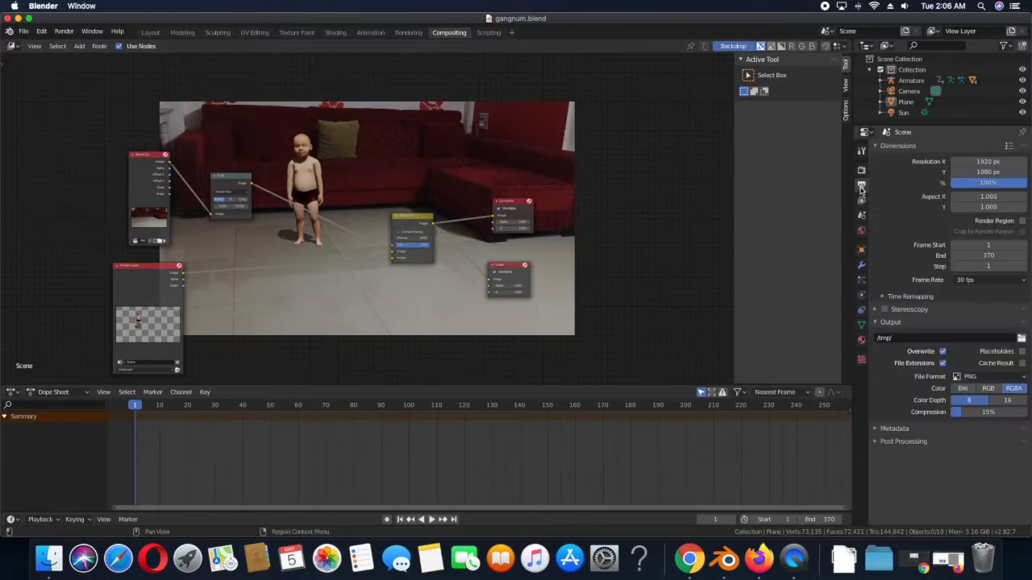
left_click(1021, 338)
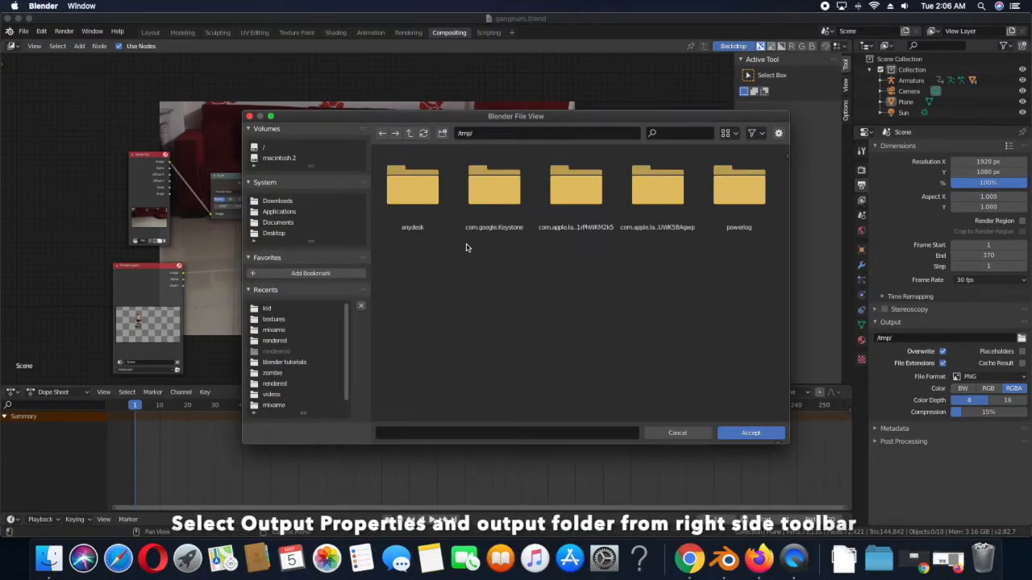
left_click(273, 311)
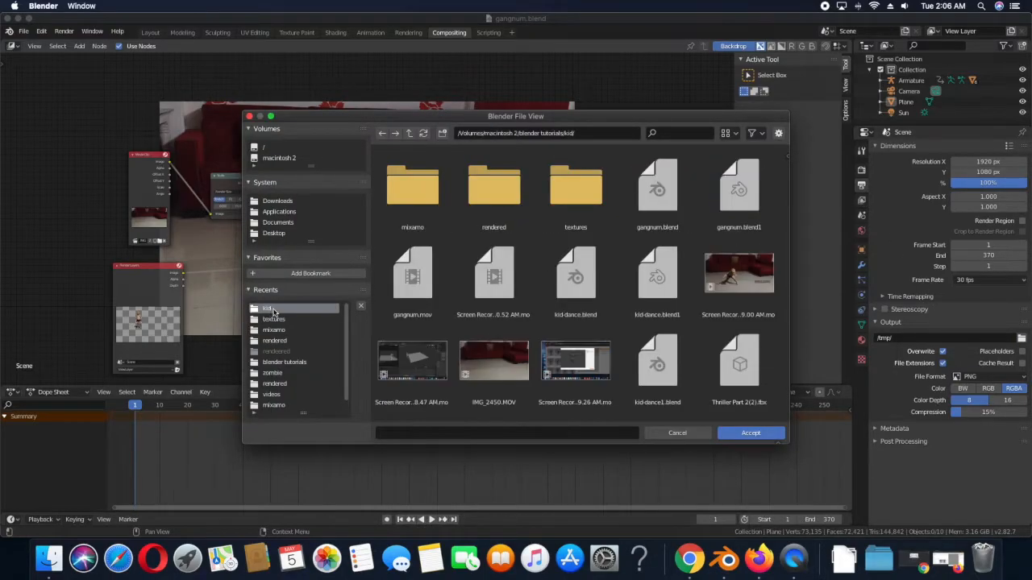
left_click(494, 193)
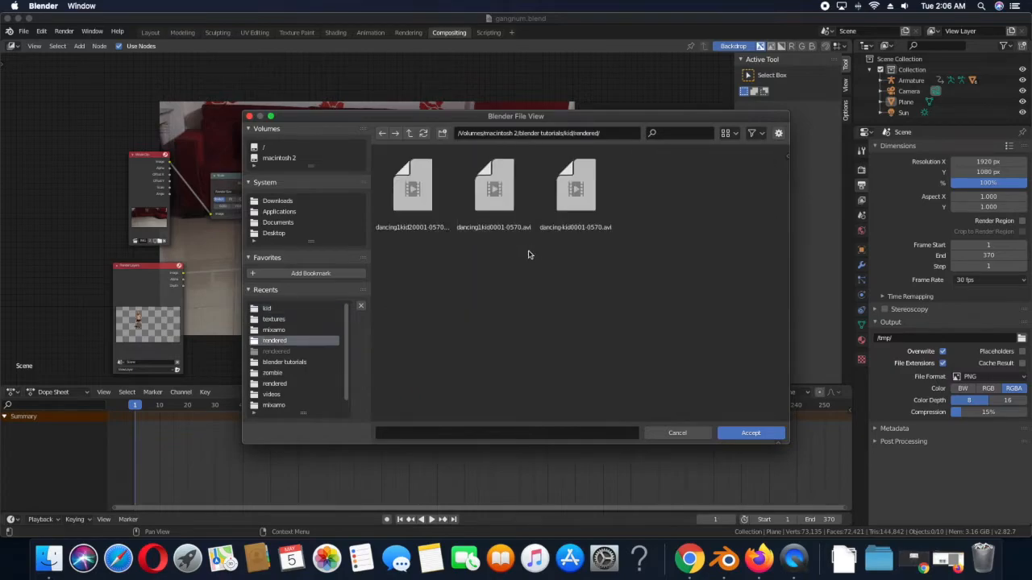
left_click(472, 432)
type("gangnum")
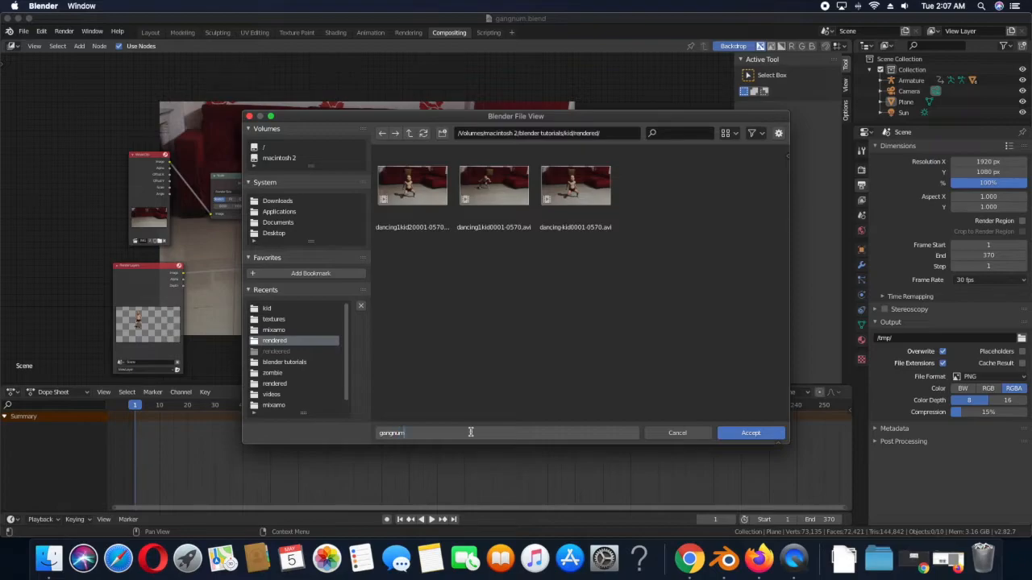
key("Return")
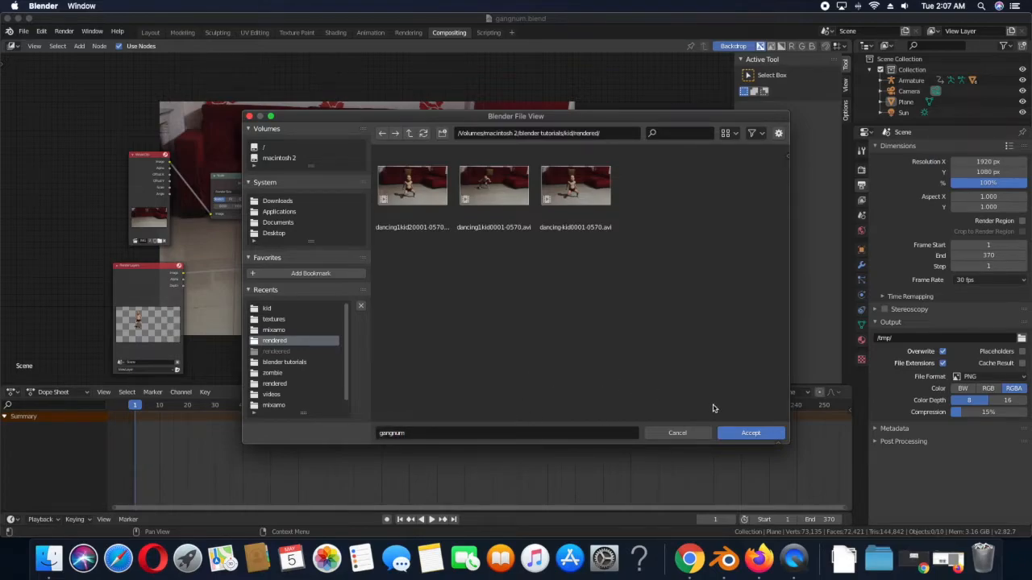
left_click(741, 434)
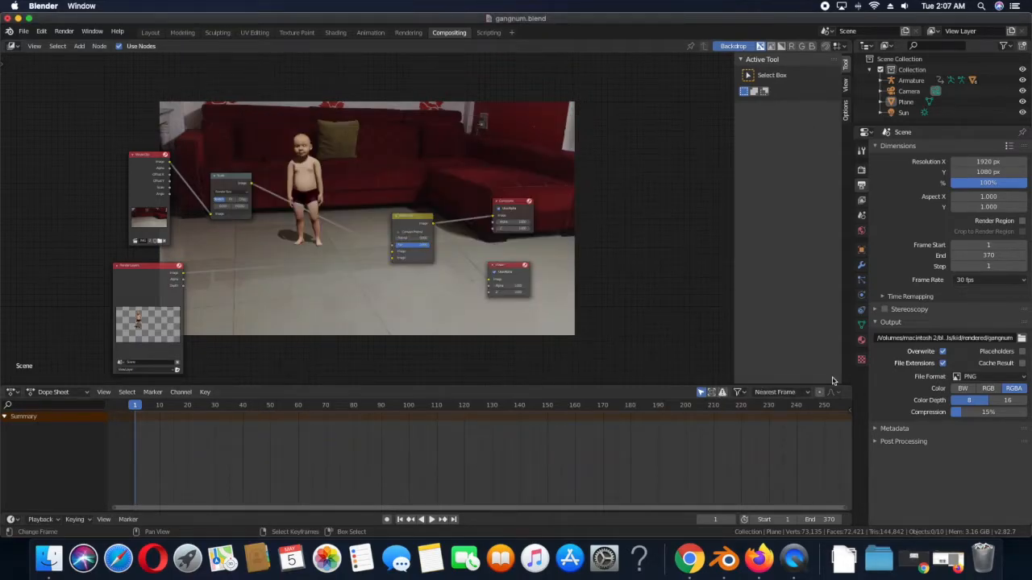
Step: Set the output file format to AVI JPEG and save the blend file again
left_click(987, 376)
left_click(979, 416)
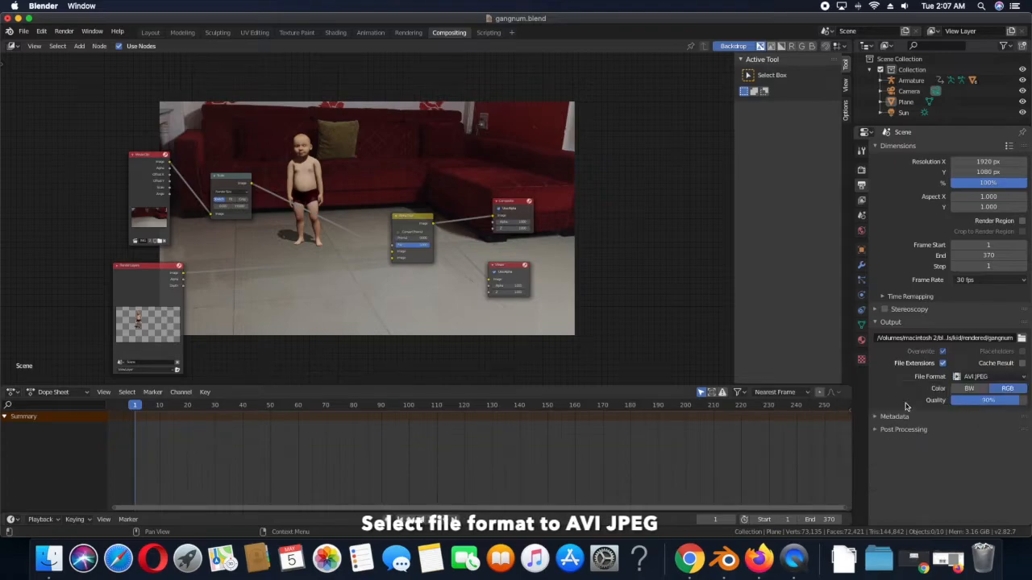
left_click(24, 31)
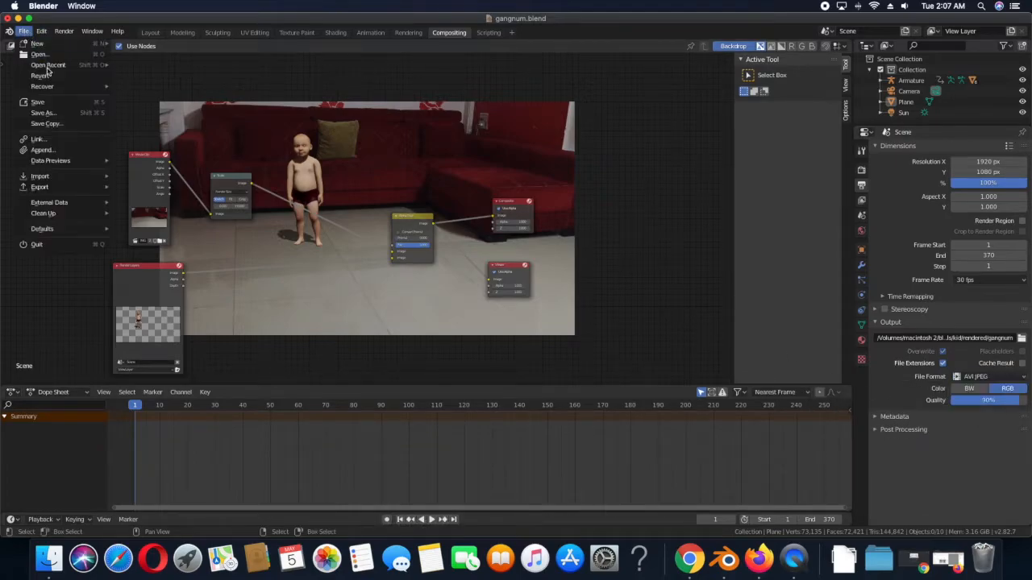
Step: Switch to the Modeling workspace and change the plane from Edit Mode to Object Mode
left_click(182, 32)
scroll(476, 226, "down", 4)
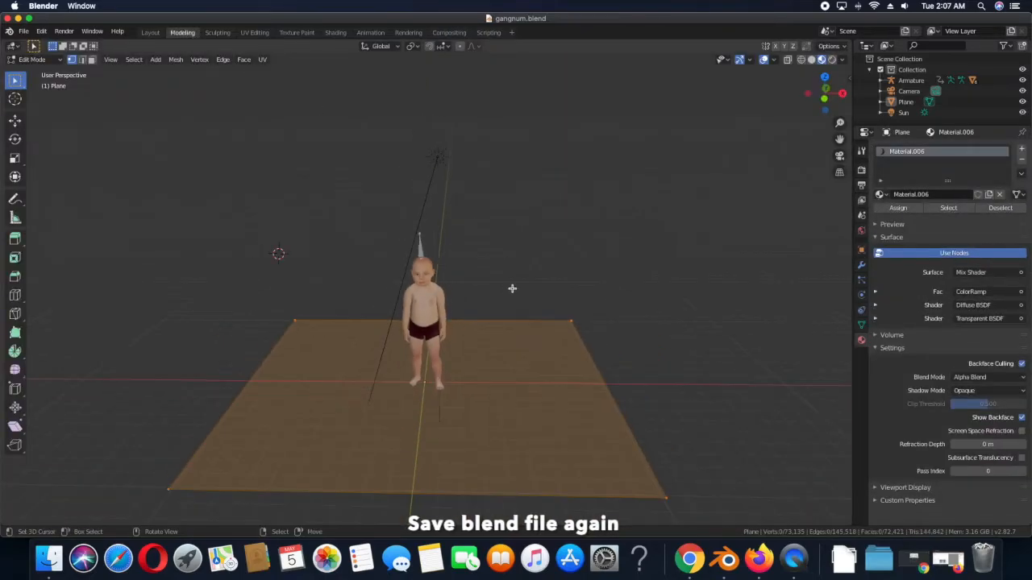
left_click(37, 60)
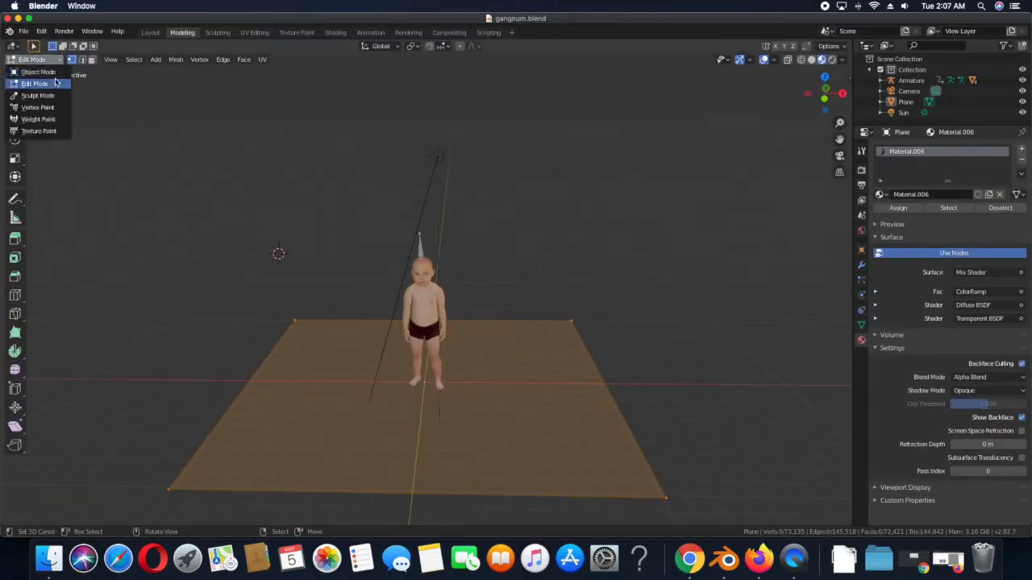
left_click(40, 72)
scroll(410, 218, "up", 5)
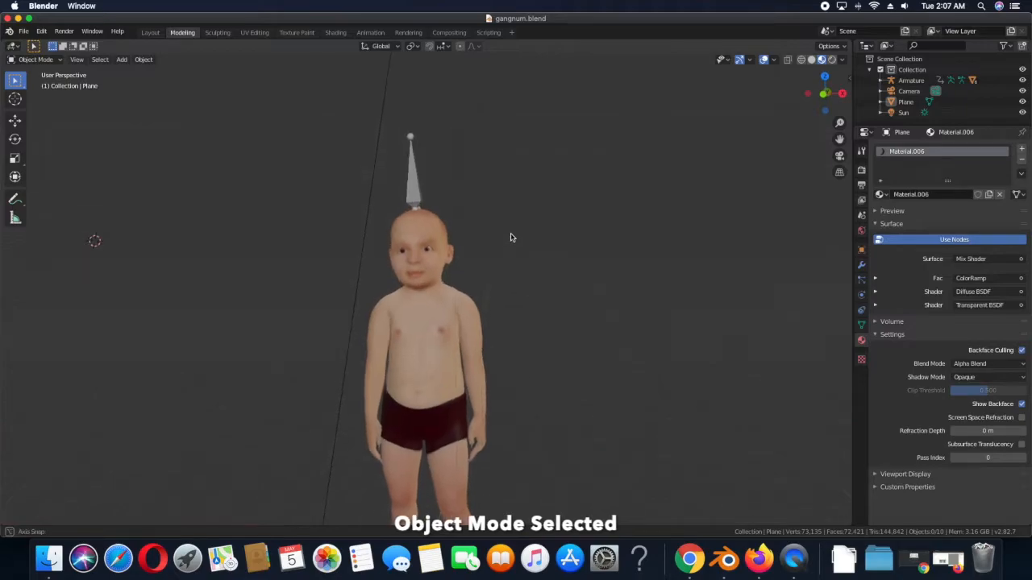
scroll(511, 239, "up", 3)
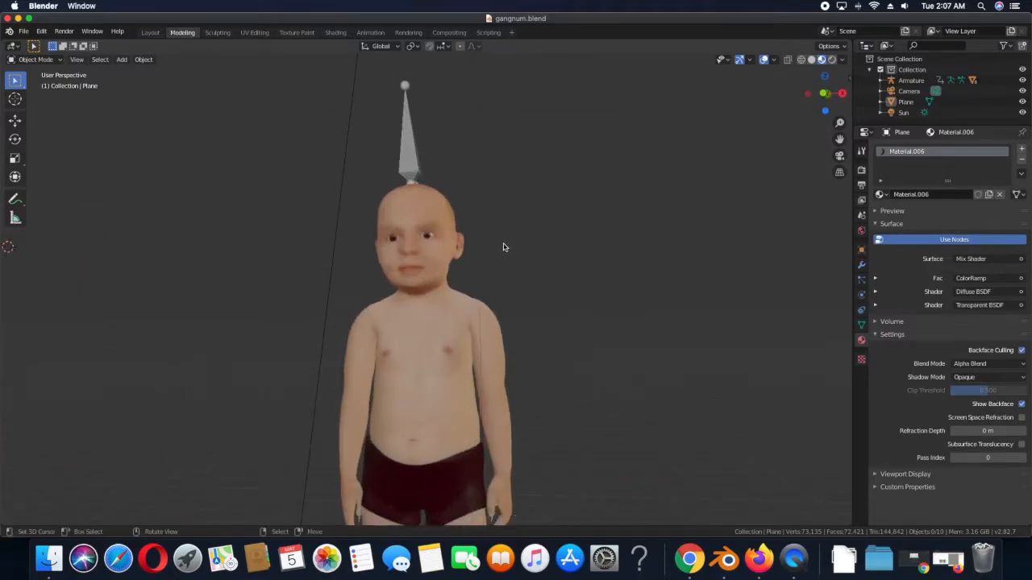
scroll(510, 210, "down", 2)
scroll(517, 187, "up", 3)
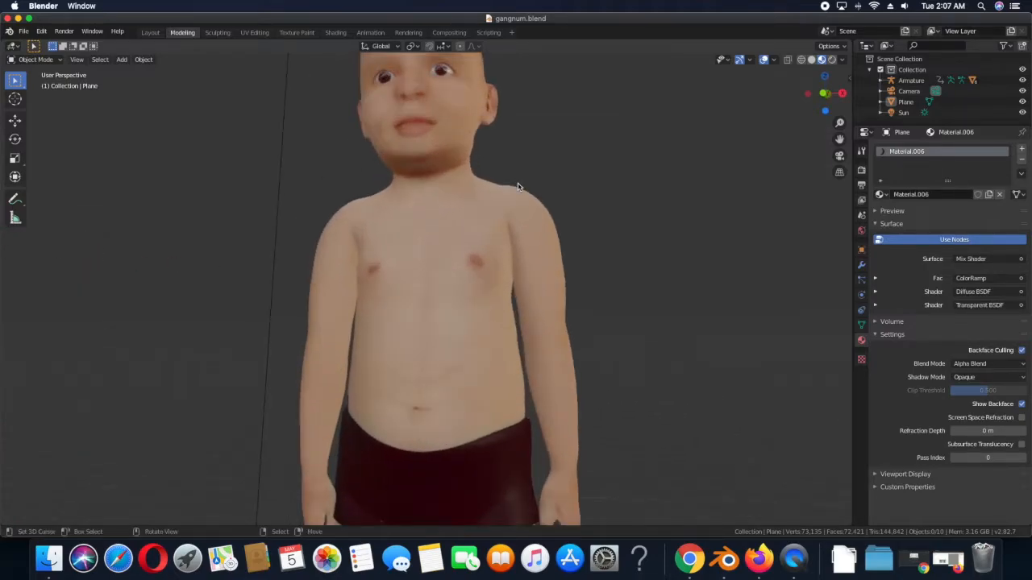
scroll(519, 192, "down", 4)
scroll(519, 192, "down", 3)
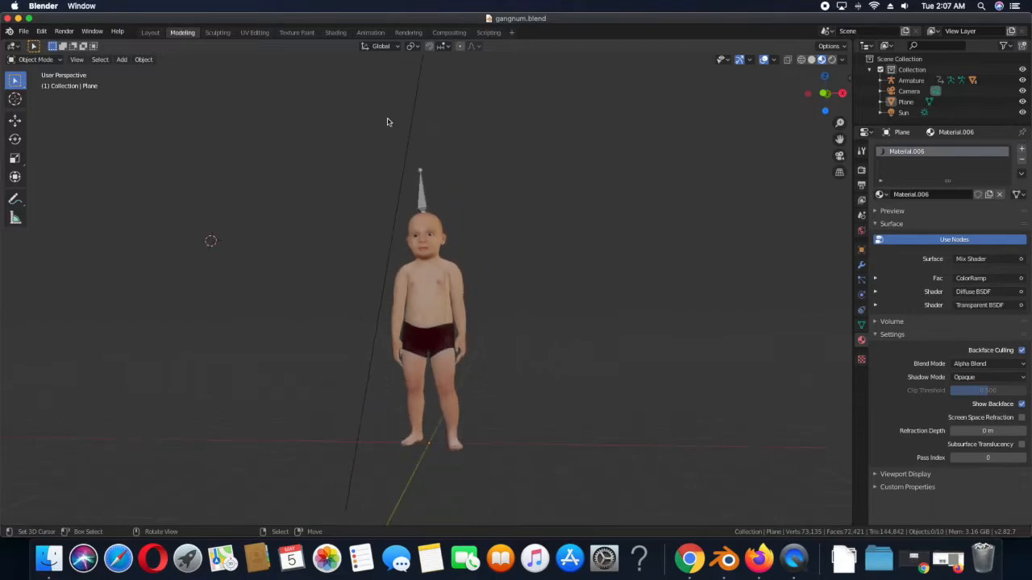
Step: Play the kid's dance in the Animation workspace, stop it, return to the first frame and scrub to frame 23
left_click(371, 33)
middle_click_drag(455, 210, 457, 215)
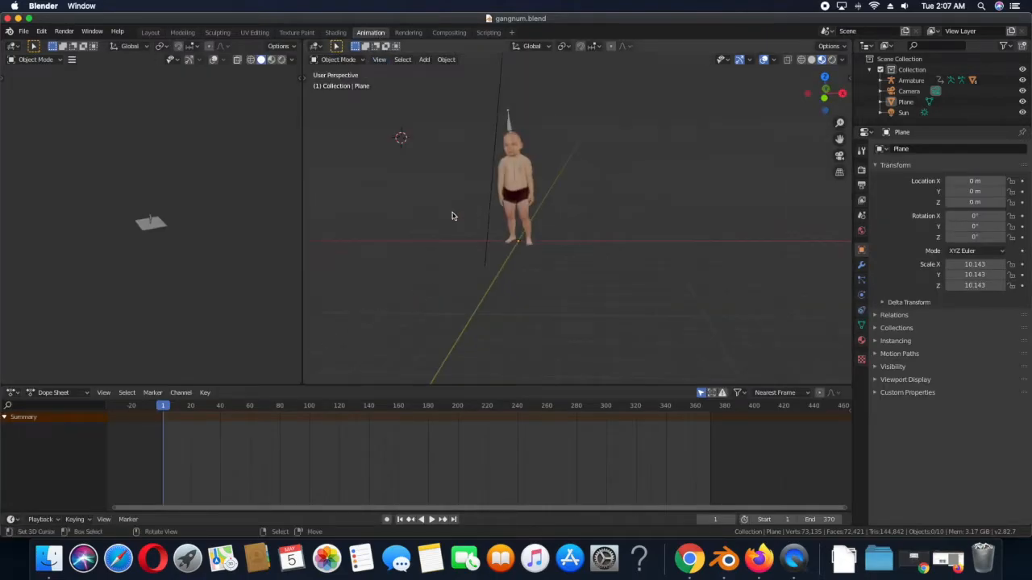
scroll(457, 216, "up", 4)
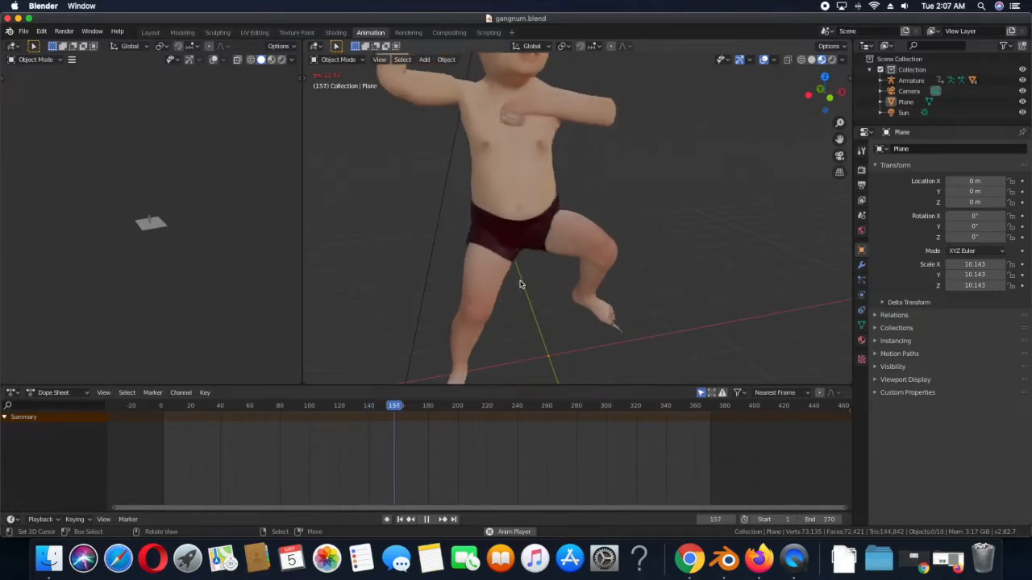
left_click(420, 520)
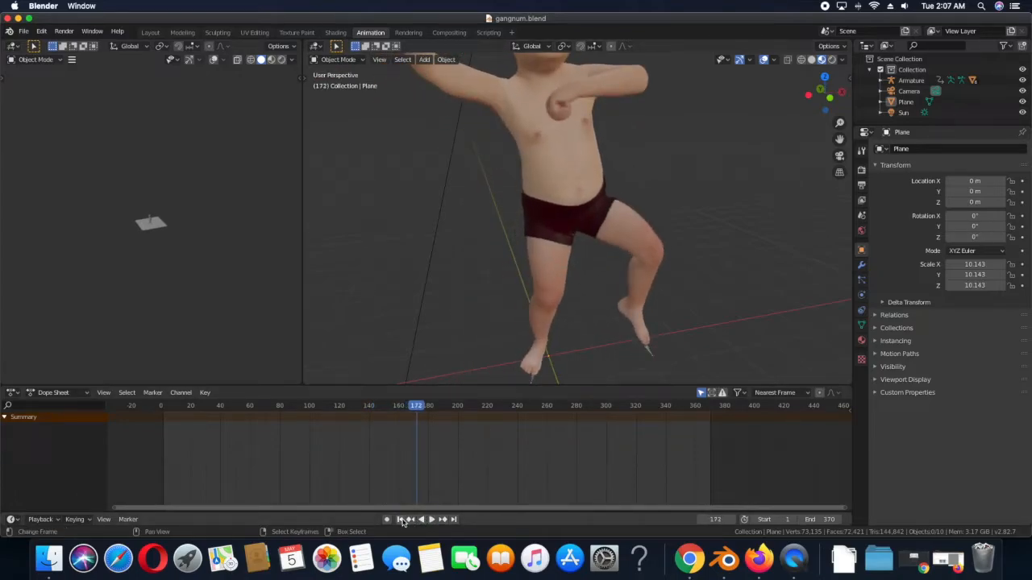
left_click(400, 520)
left_click_drag(164, 414, 194, 410)
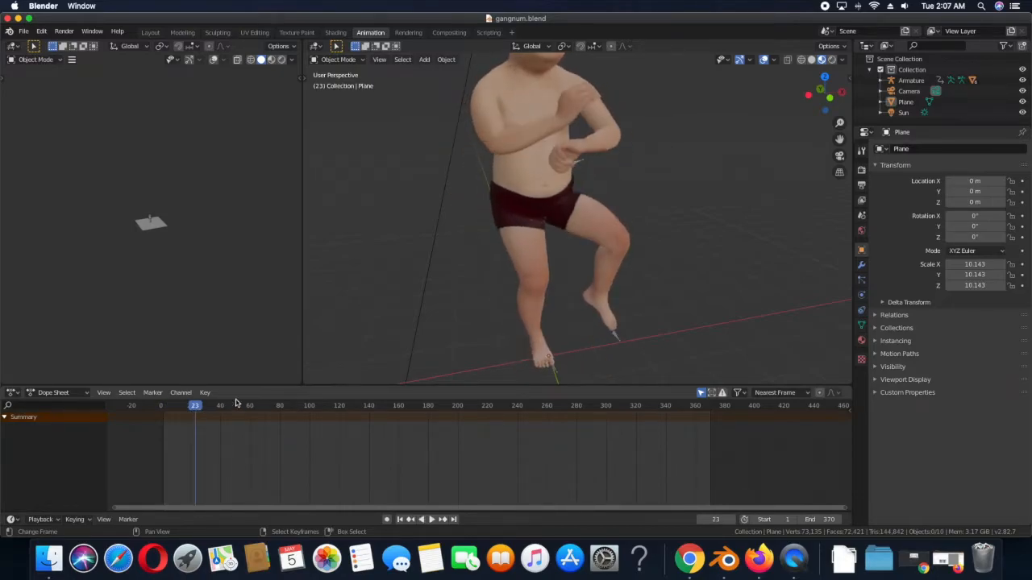
Step: Select the kid's shorts and sculpt them with the Draw brush over the patches showing through near the leg opening
scroll(559, 246, "up", 5)
left_click(526, 228)
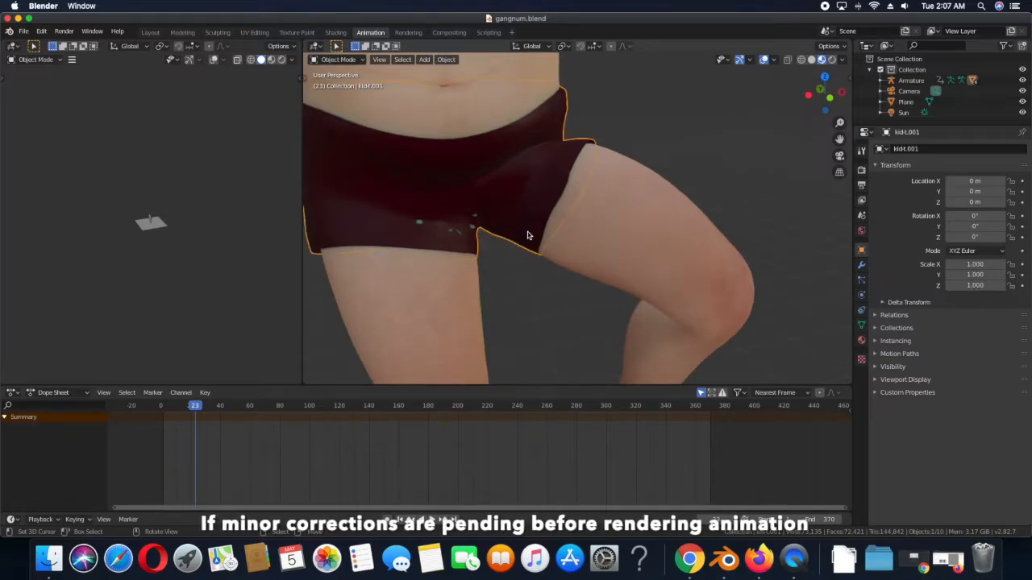
left_click(217, 32)
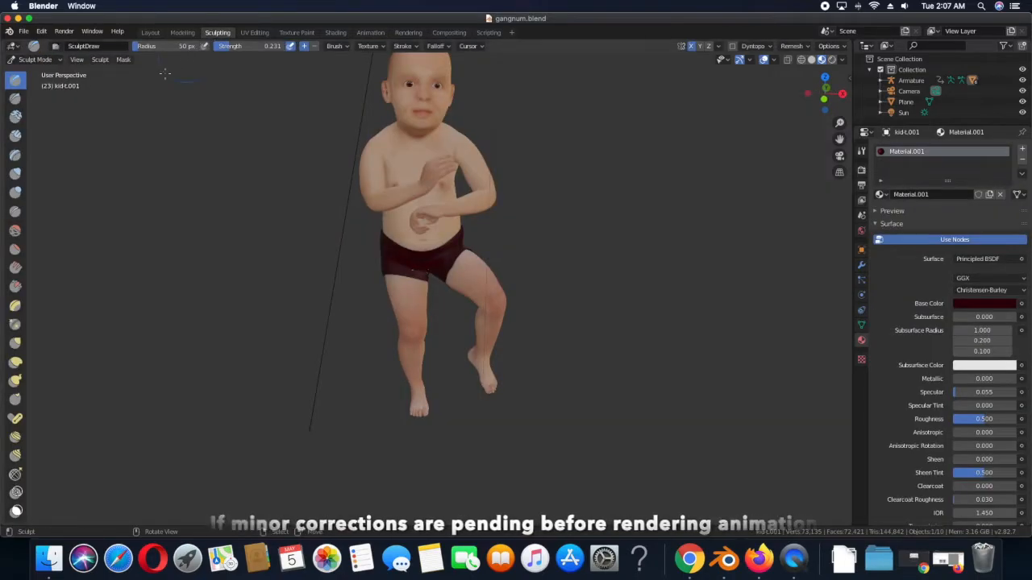
scroll(369, 219, "up", 6)
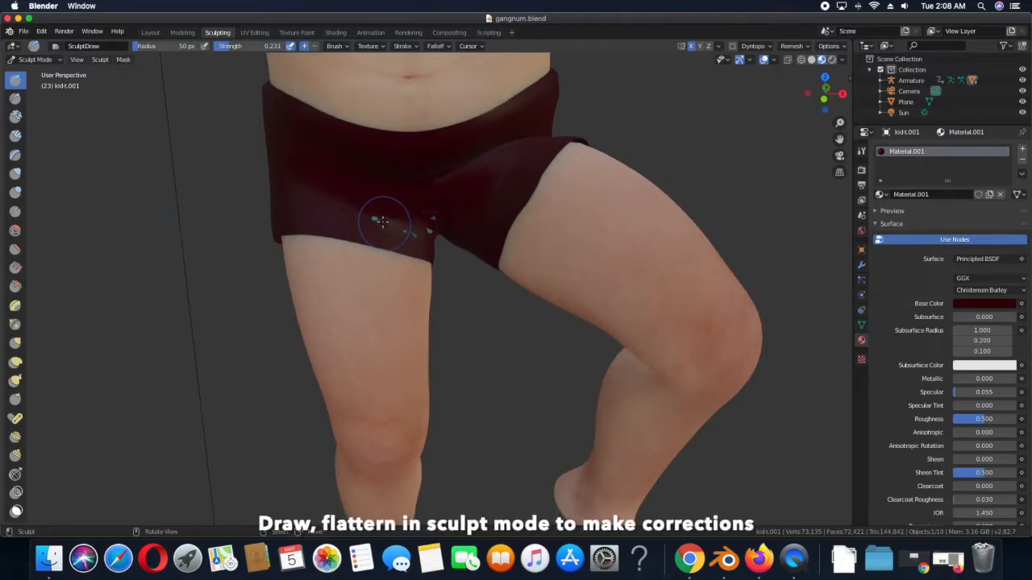
left_click_drag(411, 232, 377, 216)
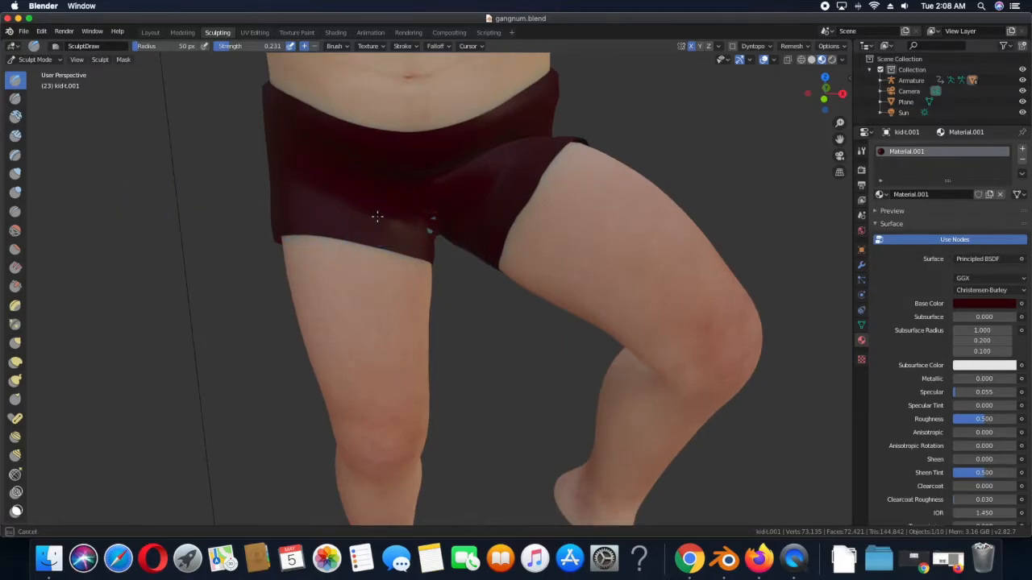
middle_click_drag(442, 240, 389, 213)
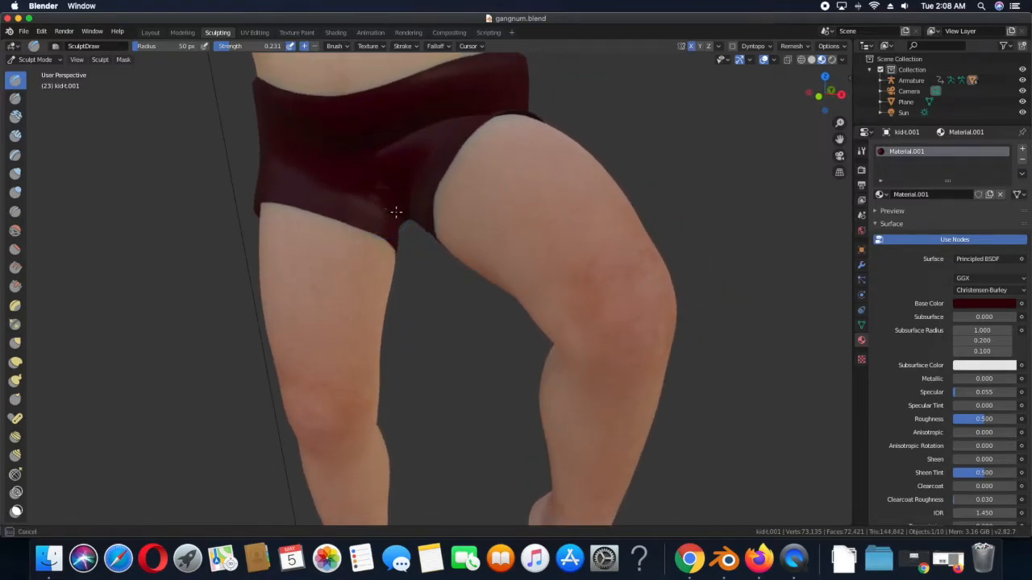
mouse_move(380, 214)
middle_mouse_down()
mouse_move(484, 242)
mouse_move(468, 195)
middle_mouse_up()
scroll(469, 194, "down", 7)
mouse_move(527, 217)
middle_mouse_down()
mouse_move(460, 234)
mouse_move(482, 338)
middle_mouse_up()
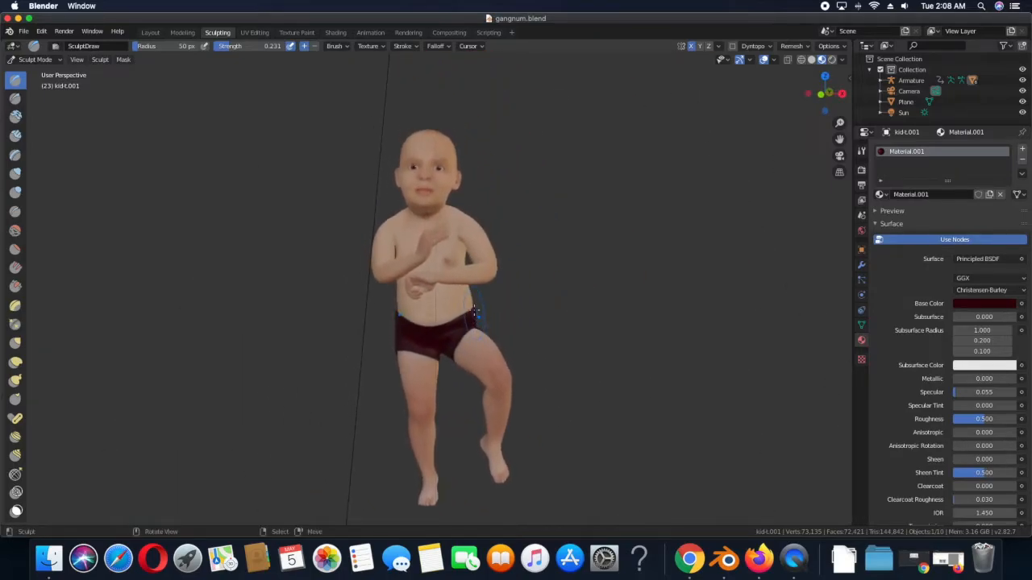
scroll(474, 309, "down", 1)
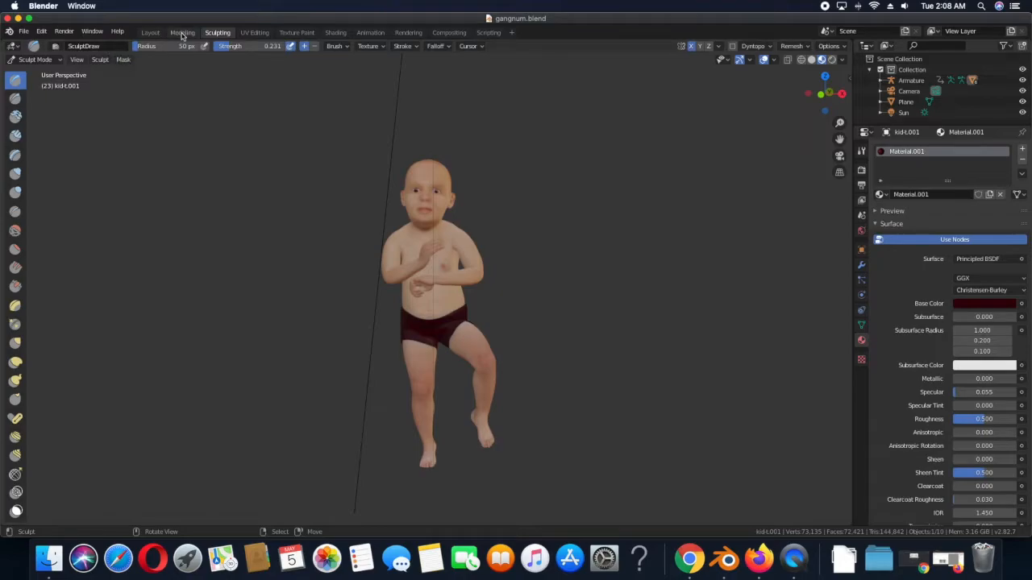
Step: Return to the Modeling workspace and switch the shorts from Edit Mode to Object Mode
left_click(183, 33)
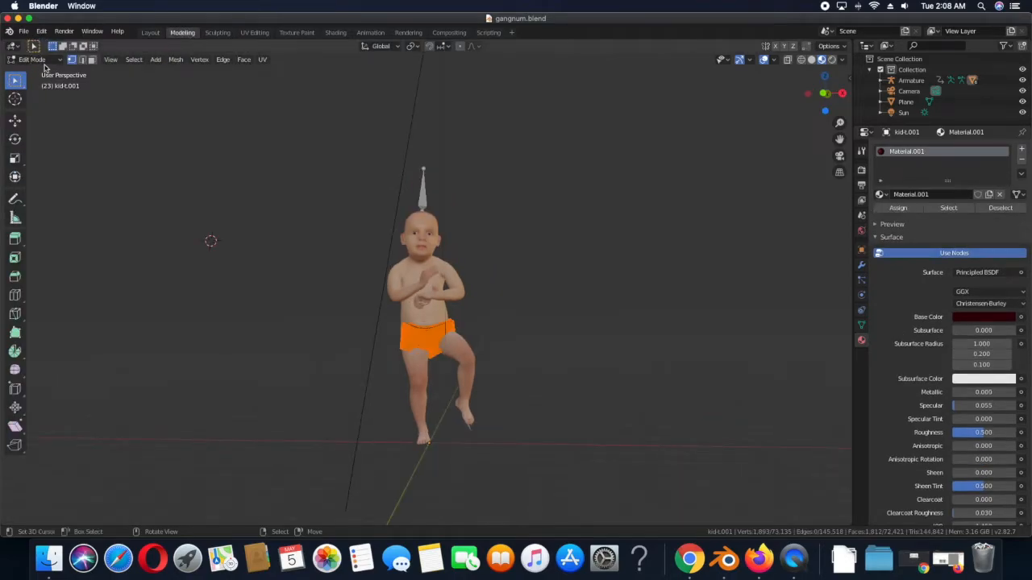
left_click(34, 59)
left_click(38, 73)
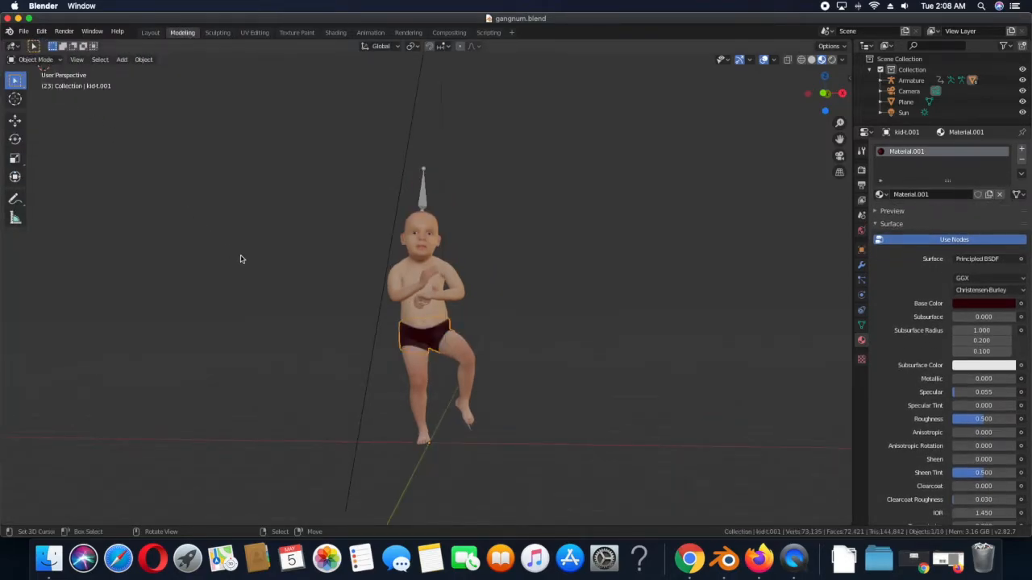
left_click(23, 31)
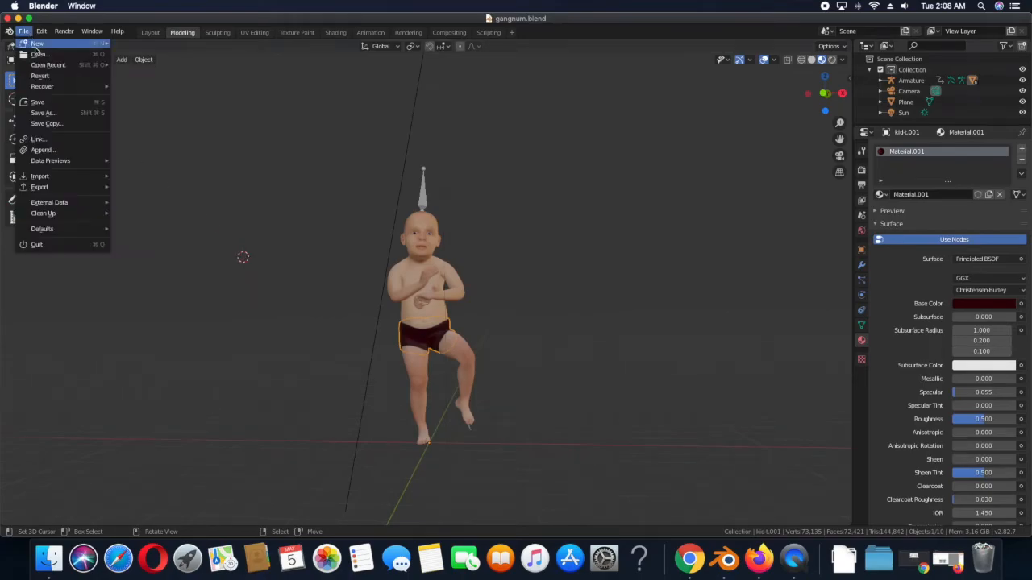
Step: Add a Subdivision Surface modifier to the kid's body mesh and check the smoothed surface from the front and side
scroll(500, 239, "up", 3)
left_click(465, 266)
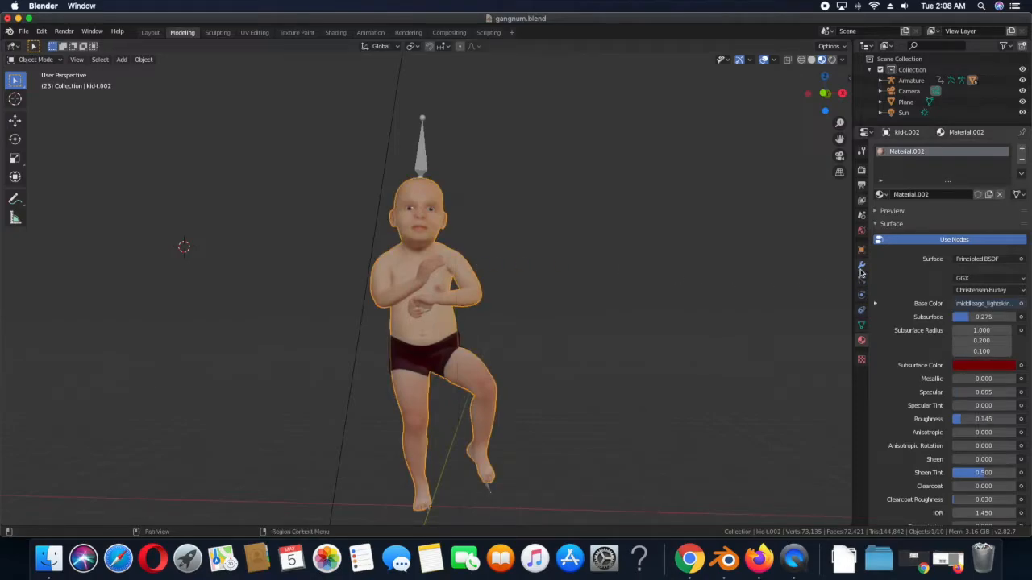
left_click(861, 266)
left_click(907, 149)
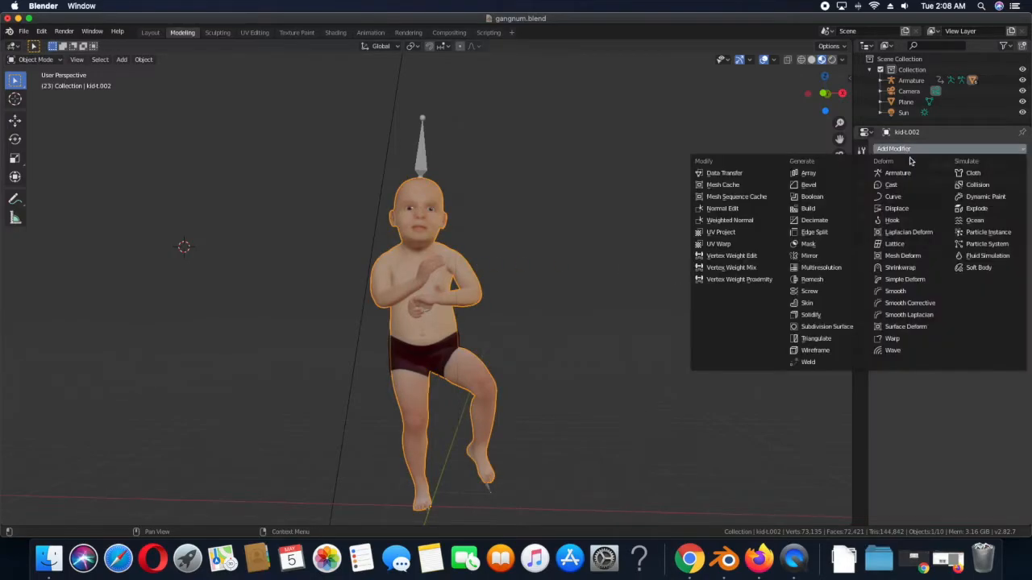
left_click(833, 327)
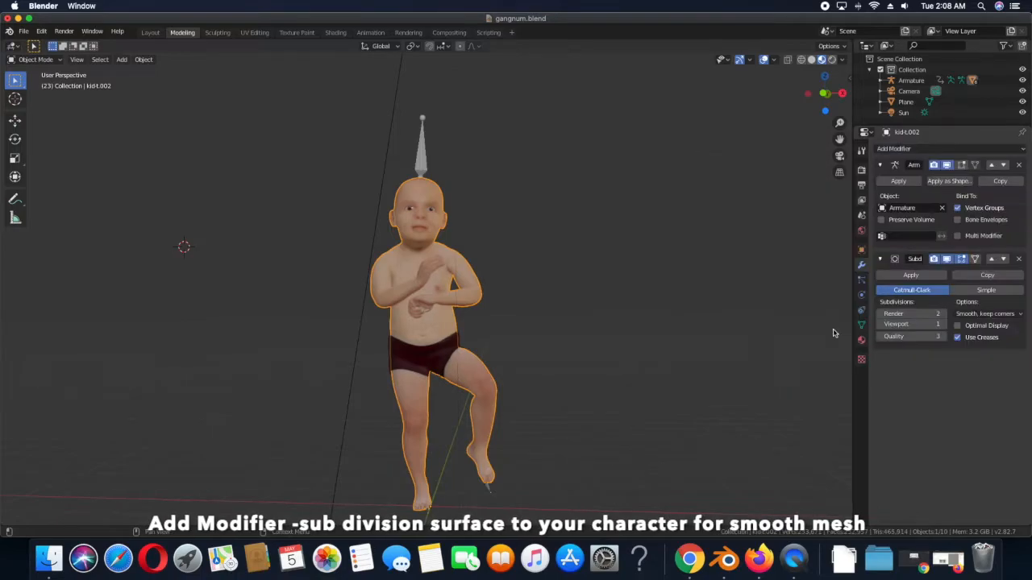
scroll(636, 286, "up", 6)
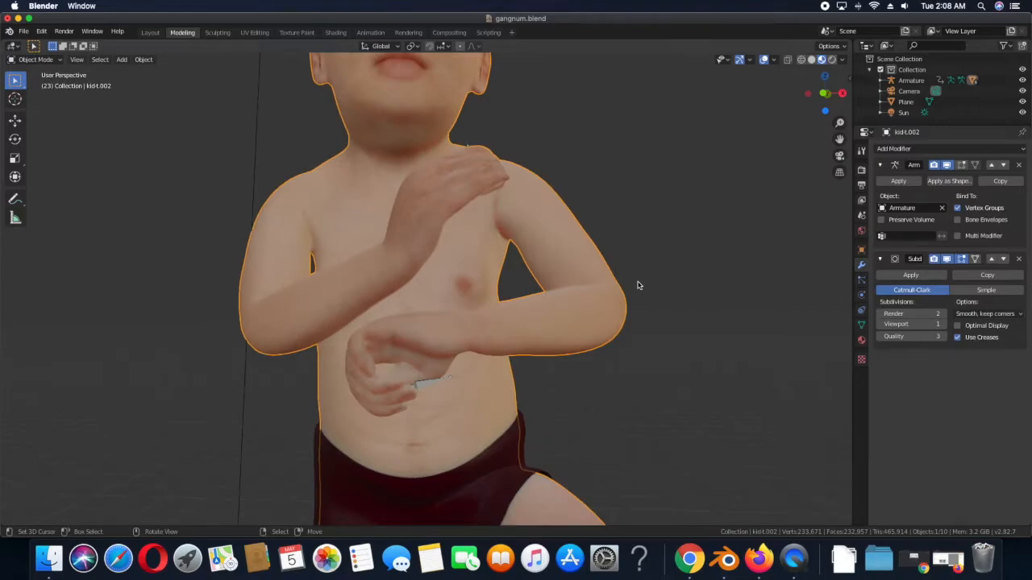
scroll(637, 286, "up", 3)
scroll(637, 285, "down", 5)
middle_click_drag(636, 285, 505, 292)
scroll(503, 291, "down", 10)
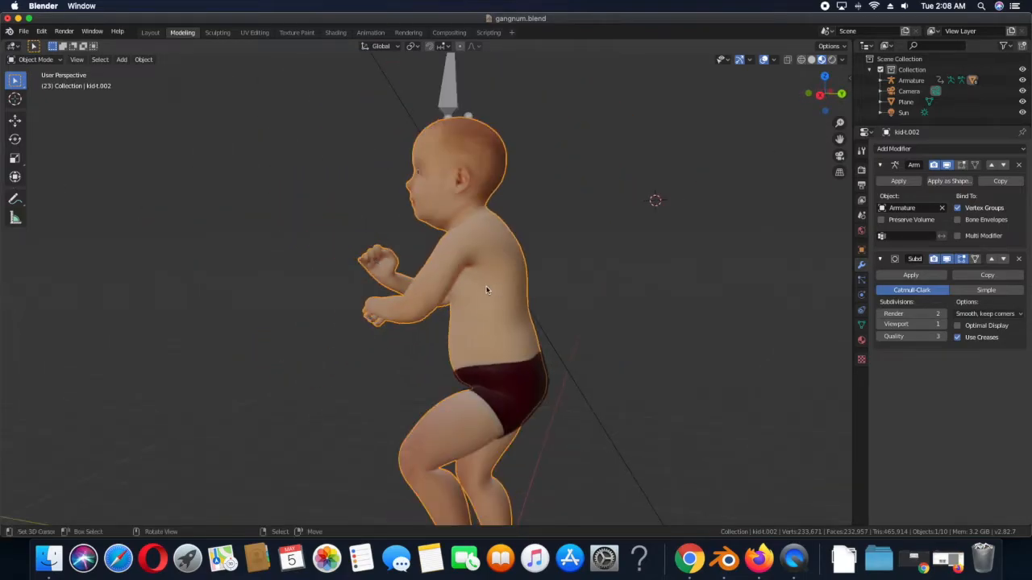
middle_click_drag(484, 290, 597, 326)
Step: View the scene through the camera, select the Sun light and switch the viewport shading to Rendered
left_click(839, 155)
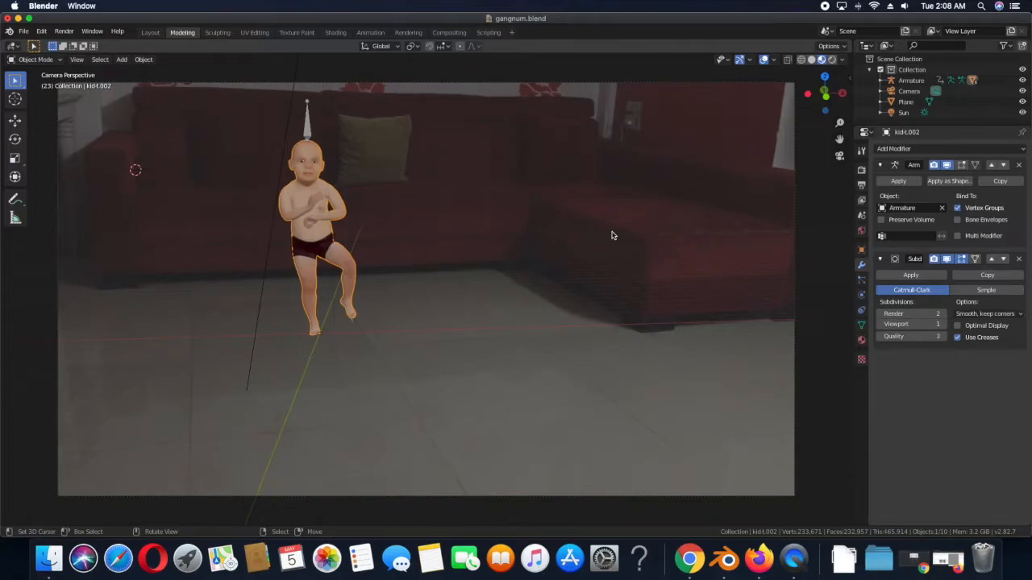
scroll(612, 236, "down", 3)
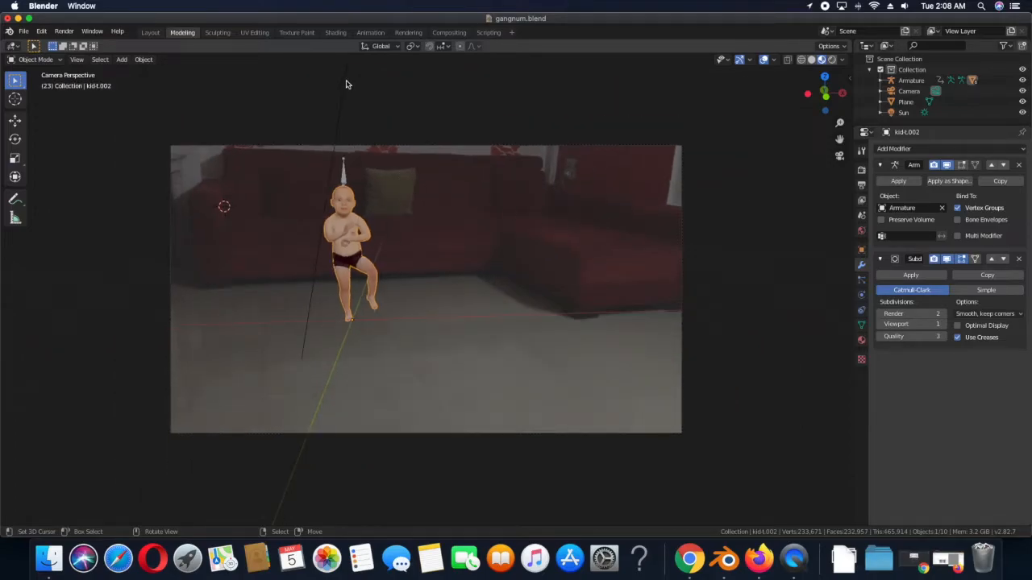
left_click(345, 90)
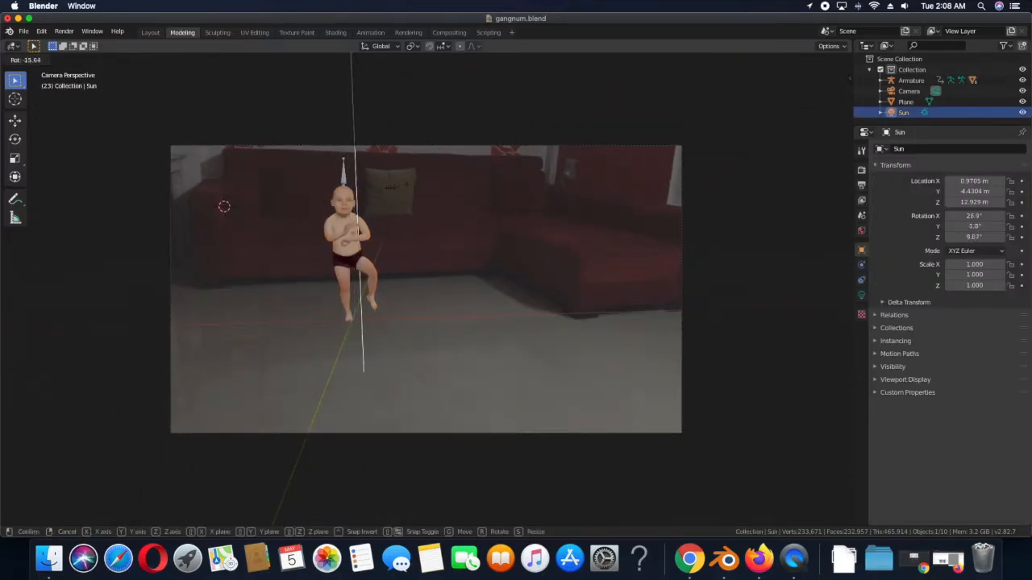
left_click(382, 202)
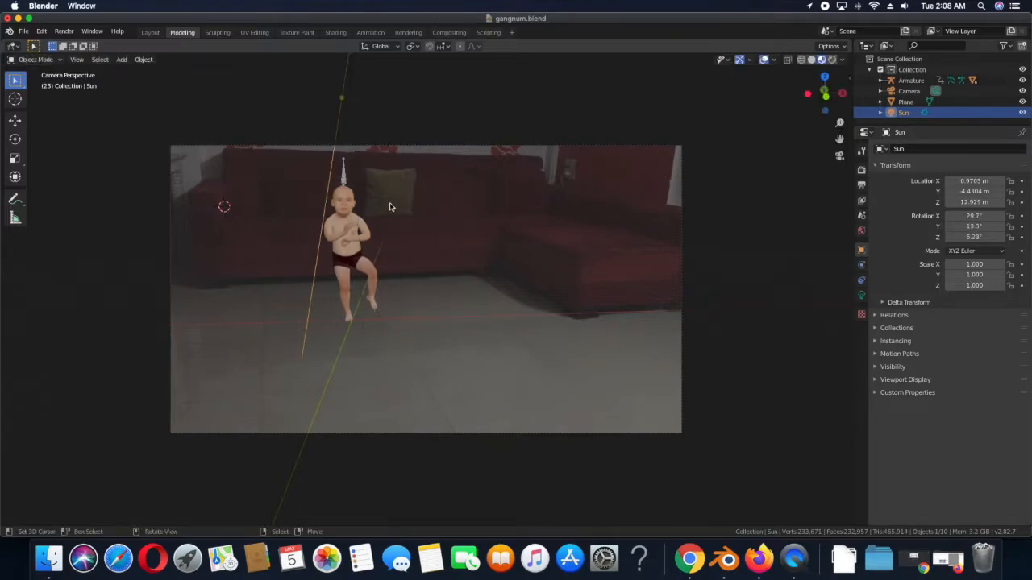
key("z")
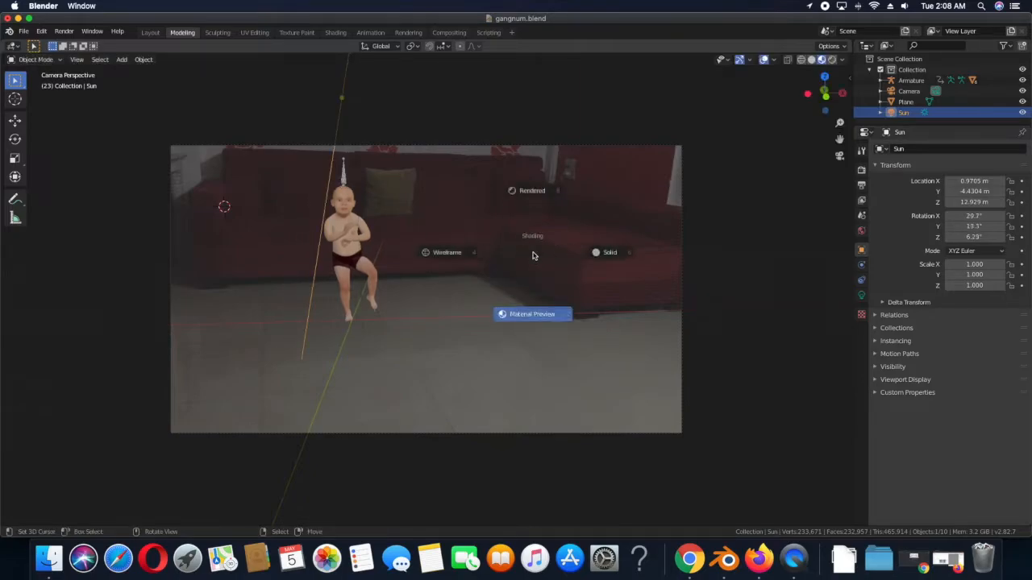
left_click(530, 193)
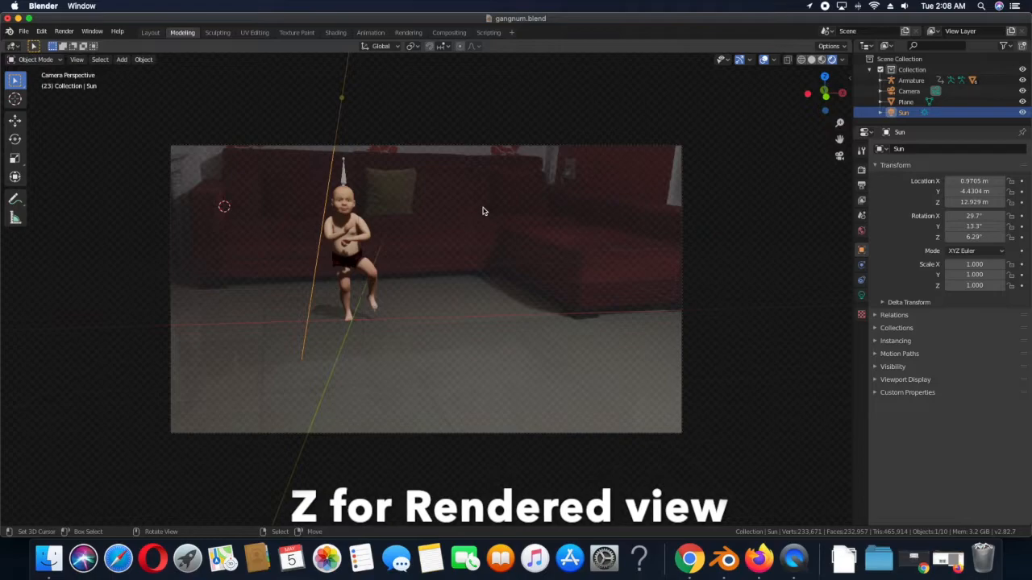
Step: Move the Sun along X to about 5.51 m and rotate it about 11° in camera view to redirect the kid's shadow
scroll(483, 211, "down", 3)
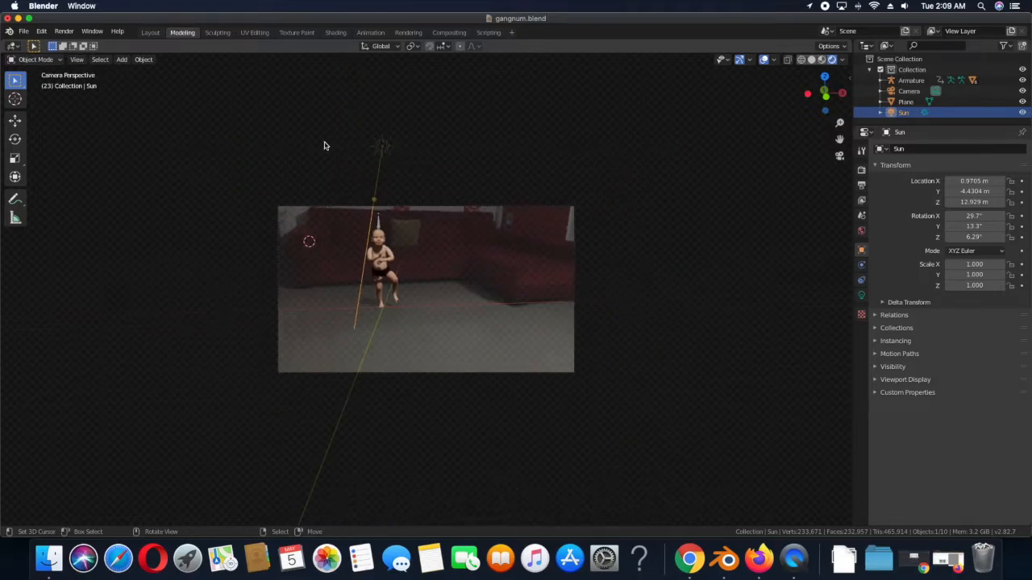
left_click(15, 120)
left_click_drag(427, 147, 490, 171)
key("r")
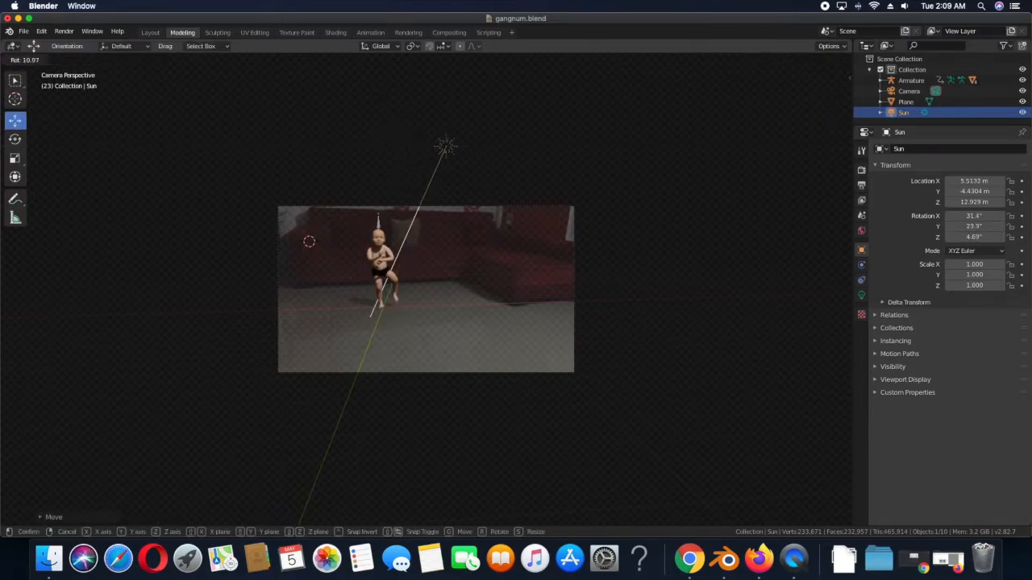
left_click(484, 225)
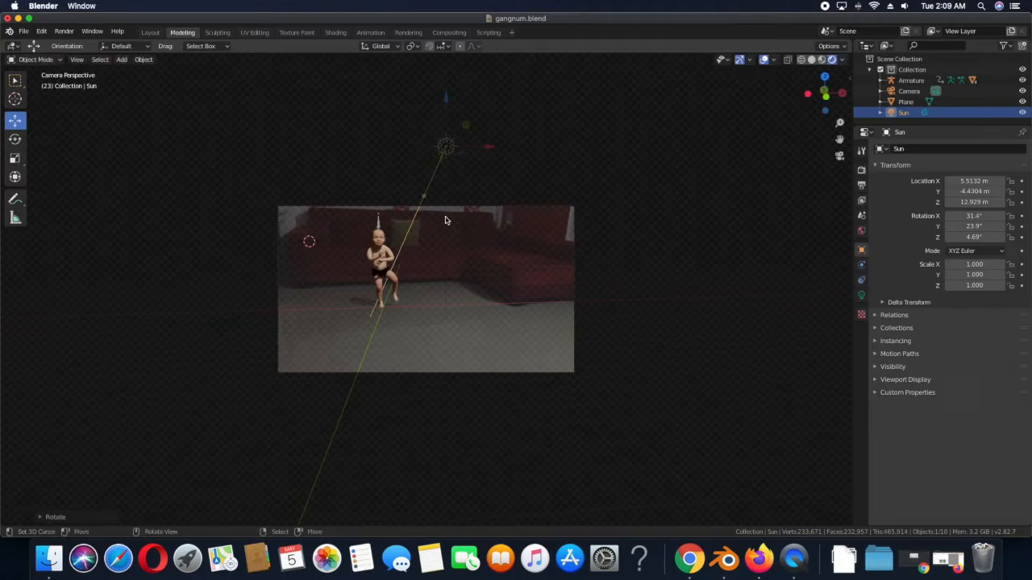
Step: Move the Sun along Y to about -5.42 m and return to the camera view
middle_click_drag(474, 204, 399, 225)
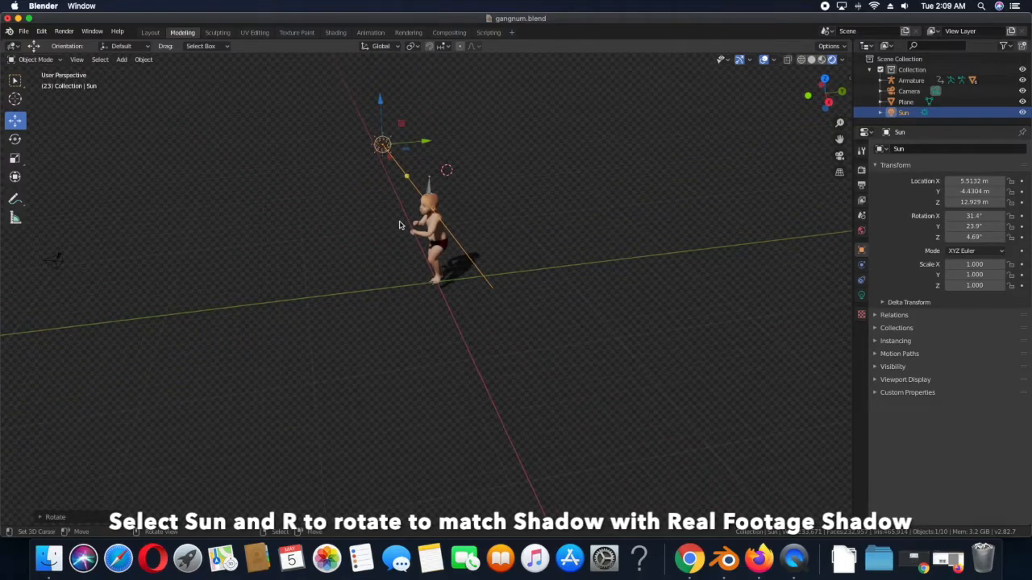
left_click_drag(426, 142, 408, 145)
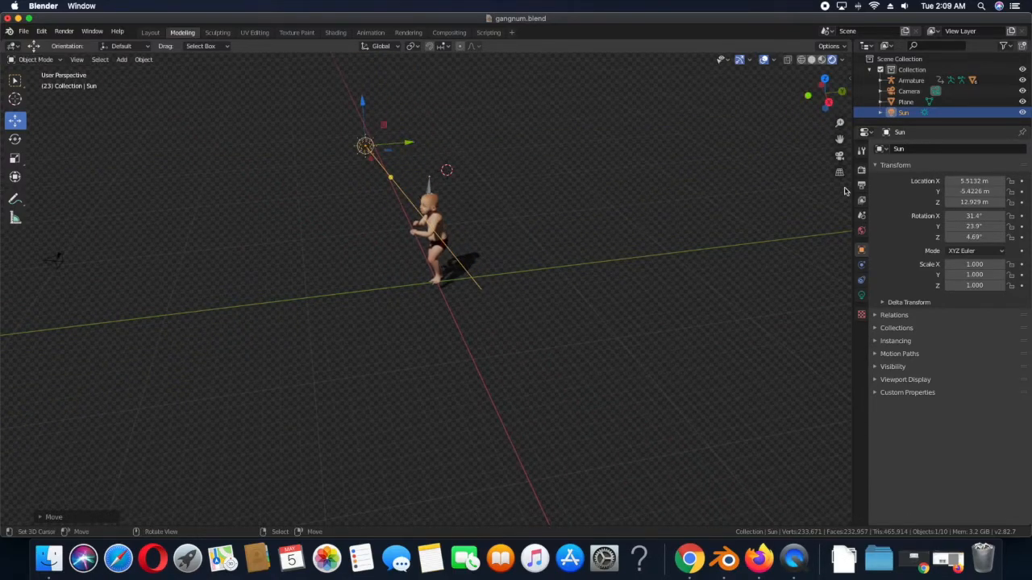
left_click(839, 155)
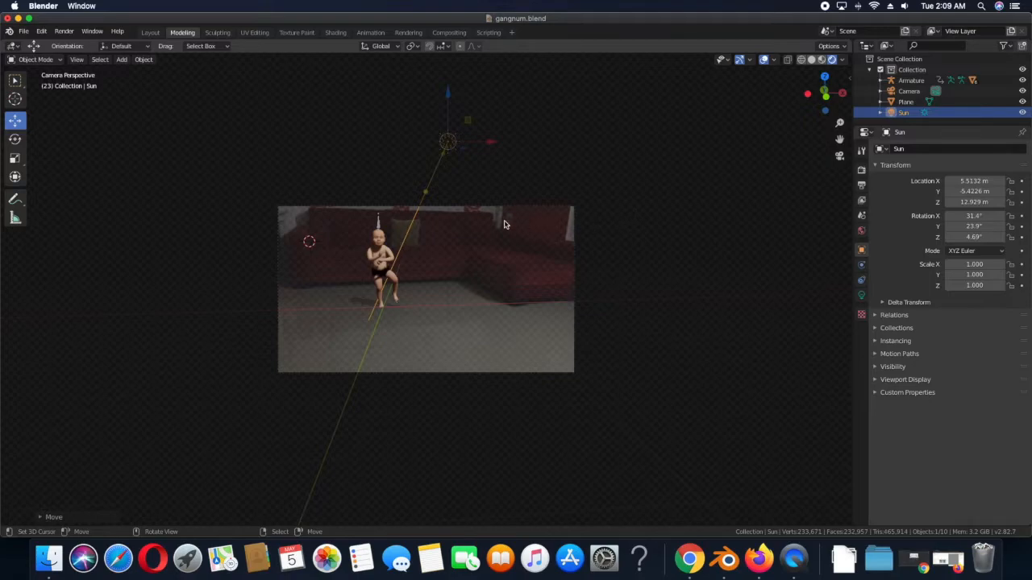
Step: Render frame 23 as a still image, examine the kid's shadow against the footage and close the render
left_click(64, 30)
left_click(78, 43)
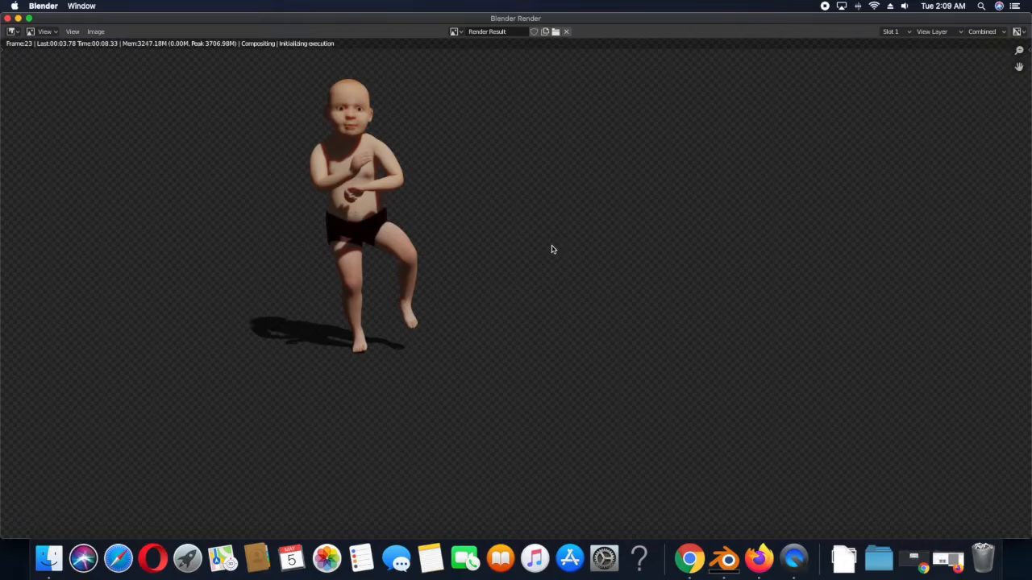
scroll(553, 259, "down", 3)
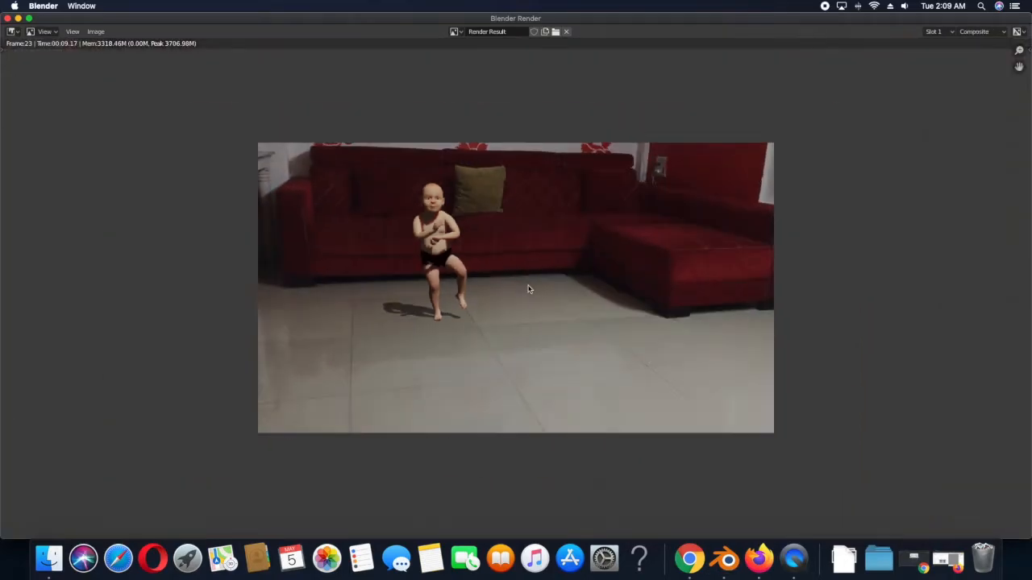
scroll(529, 289, "up", 1)
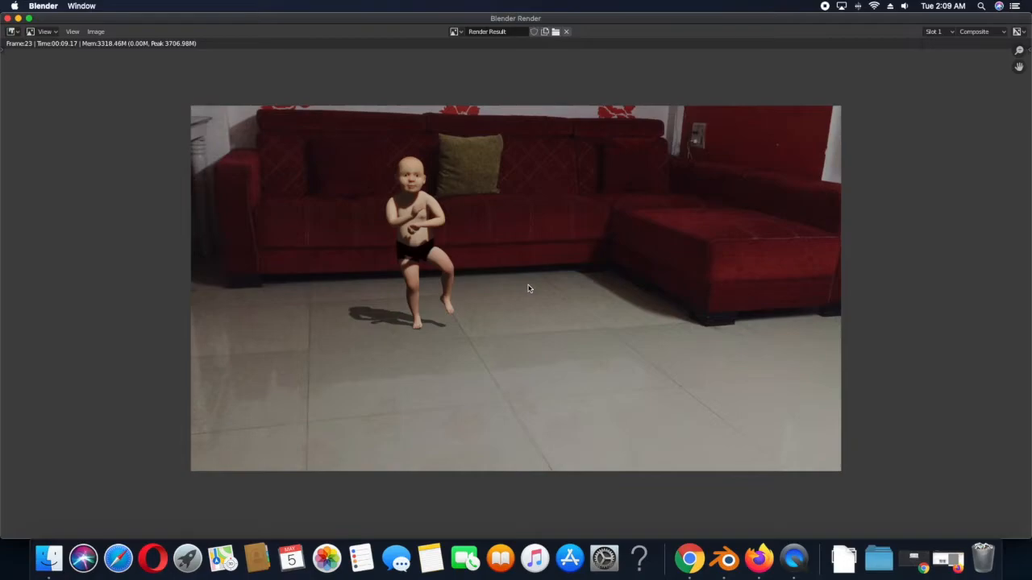
key("Escape")
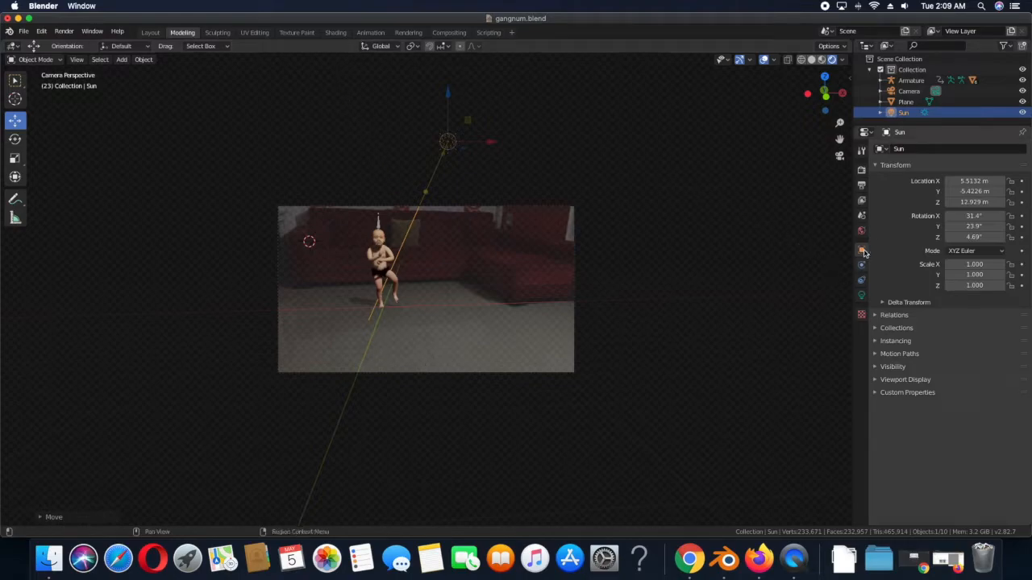
Step: Select the kid's mesh, open its modifiers, collapse the Subdivision modifier and switch off its visibility in renders
left_click(862, 279)
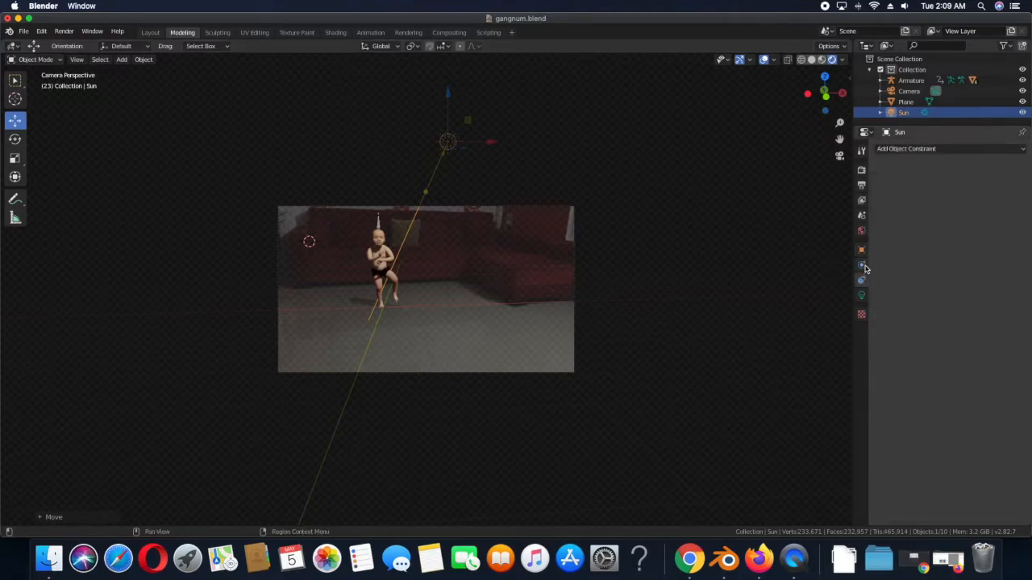
left_click(862, 266)
left_click(862, 249)
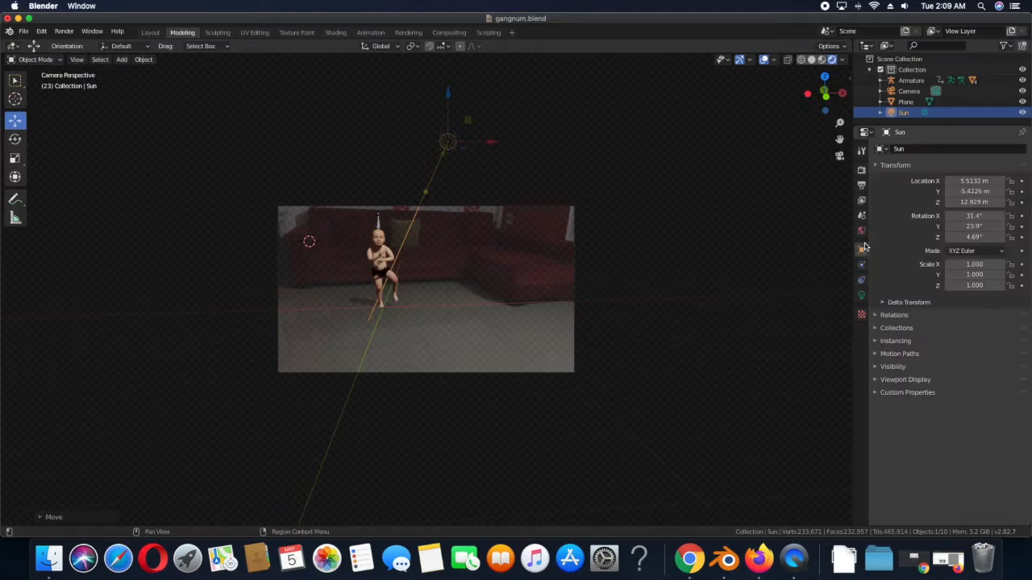
left_click(387, 262)
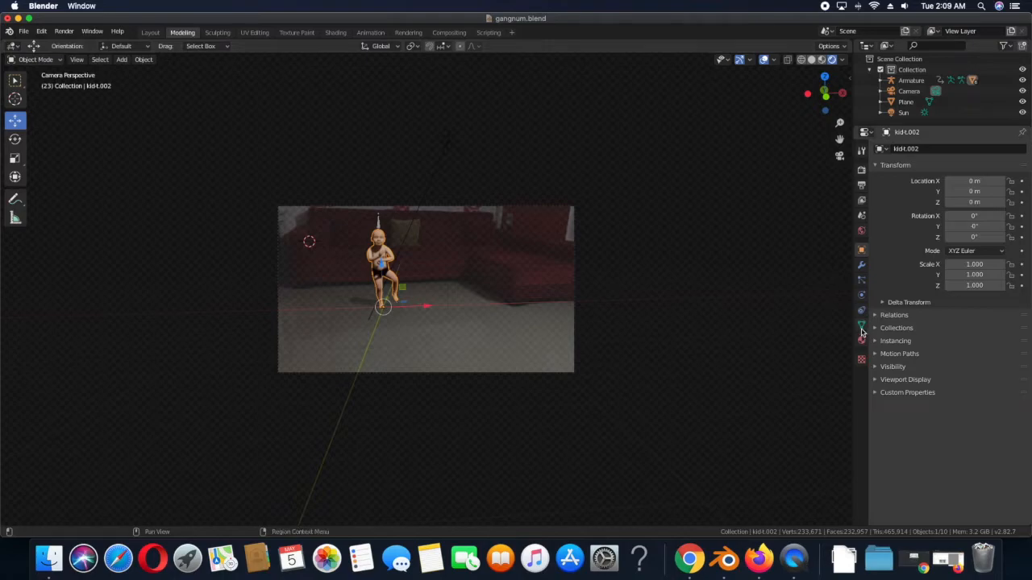
left_click(861, 265)
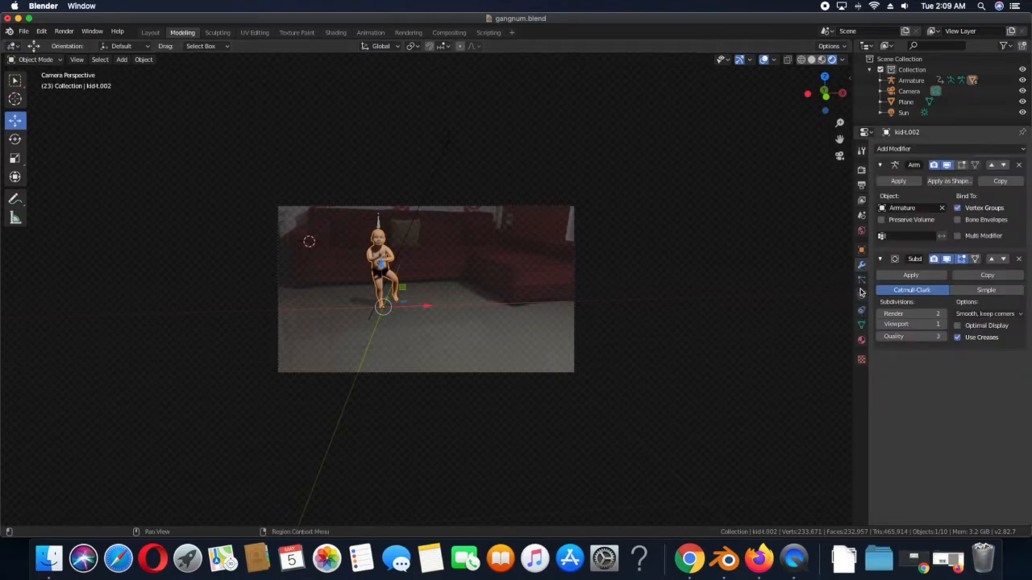
left_click(879, 258)
left_click(934, 259)
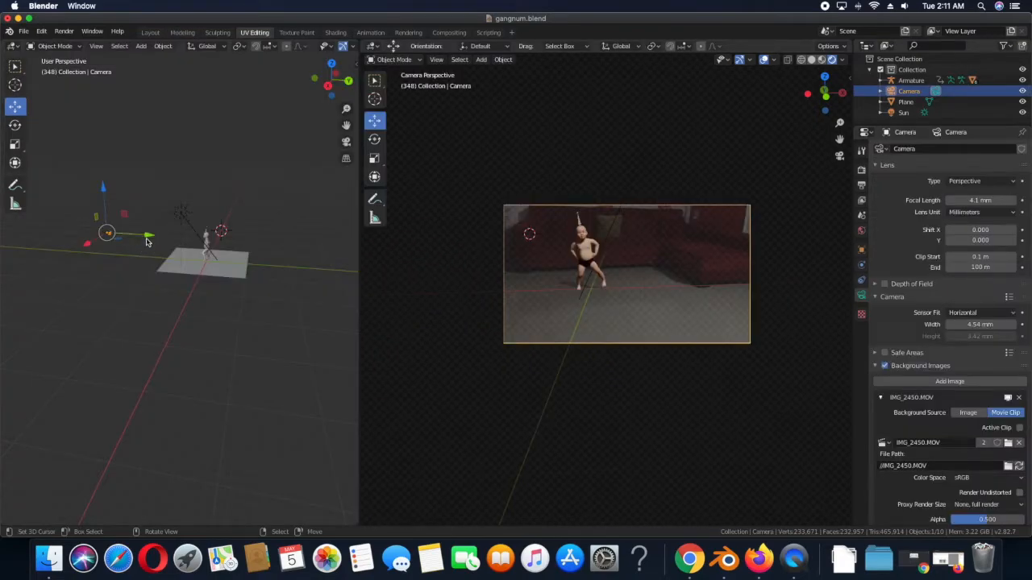
Step: Move the camera along Y to about -18.82 m and set the Animation workspace's camera view to Rendered shading
left_click_drag(145, 234, 172, 235)
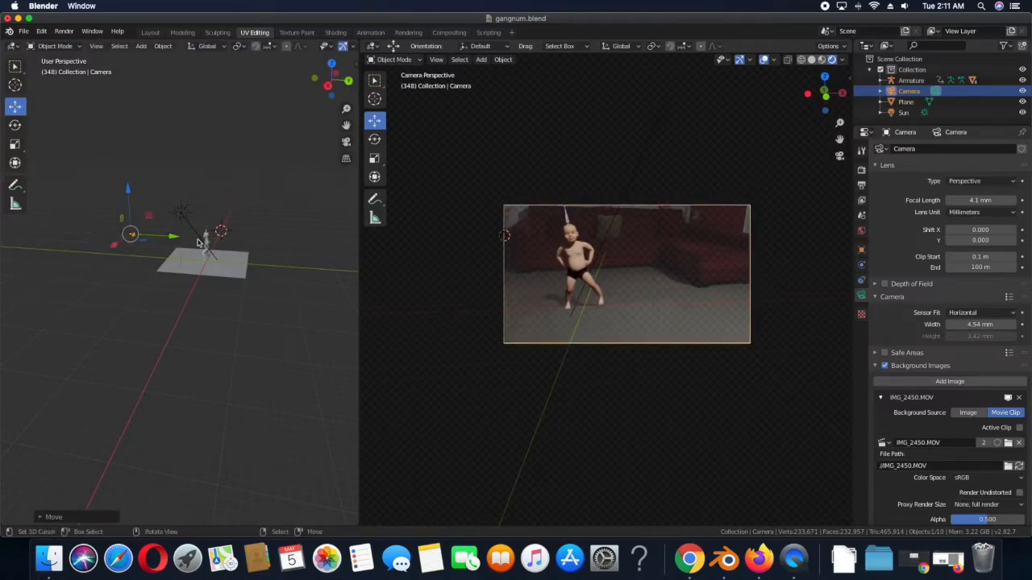
left_click(370, 32)
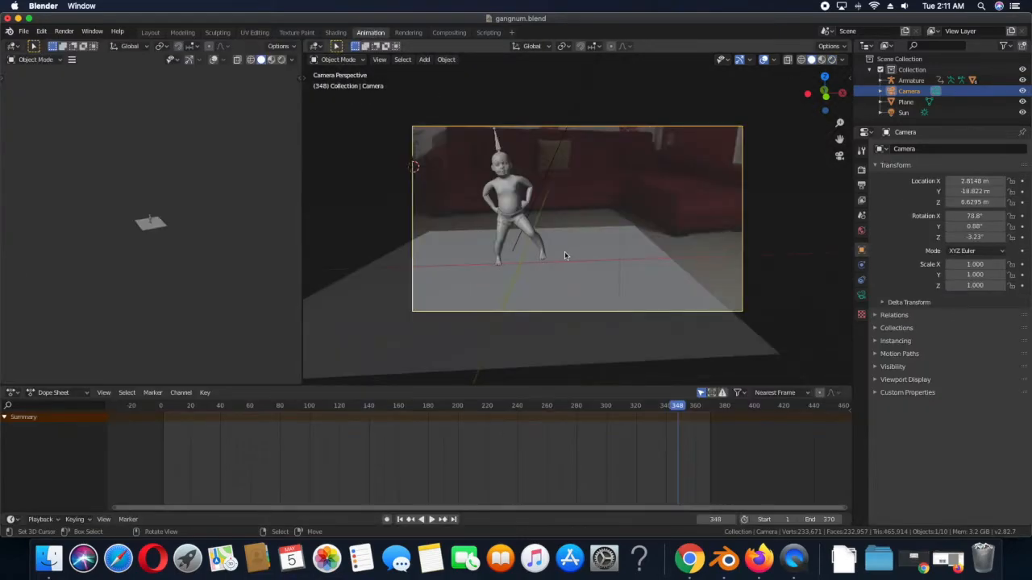
scroll(566, 264, "down", 1)
key("z")
left_click(577, 200)
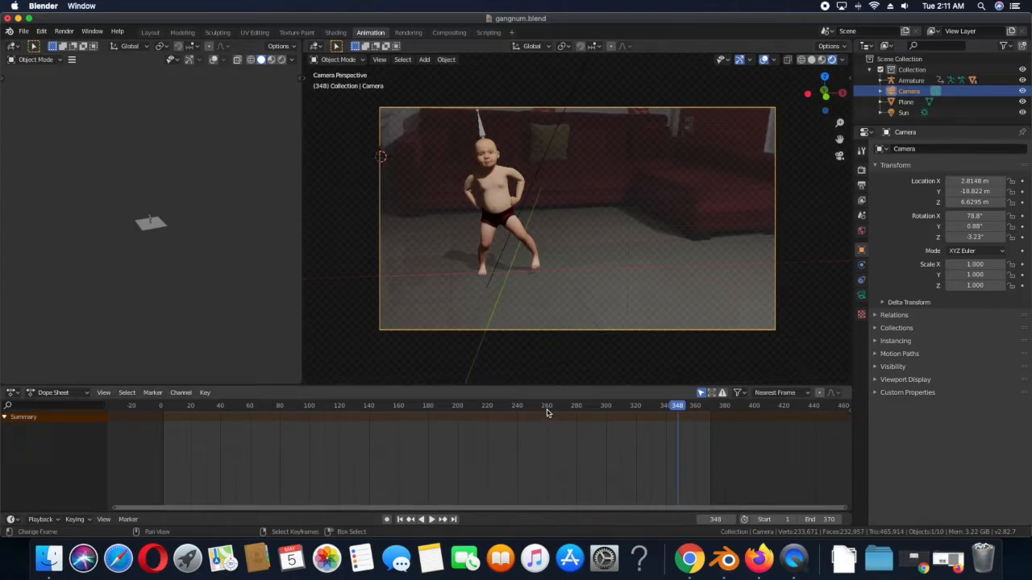
Step: Check the kid's framing in the footage at other frames such as 231 and return to the first frame
left_click(547, 412)
left_click(204, 413)
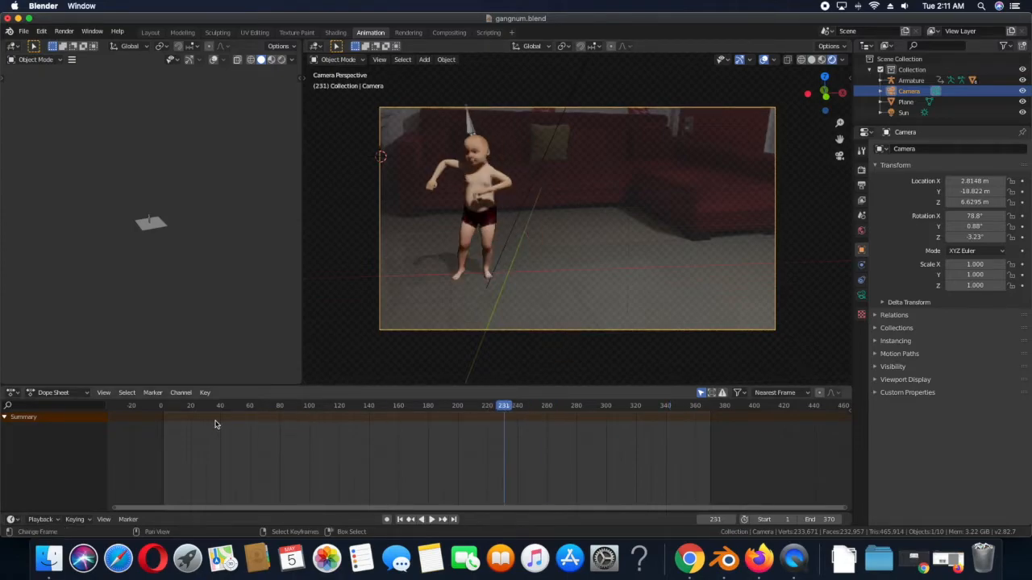
left_click(400, 519)
Step: Move the camera along X to about 0.20 m and rotate it to about 81.1° X, 1.5° Y and -2.73° Z
left_click(256, 34)
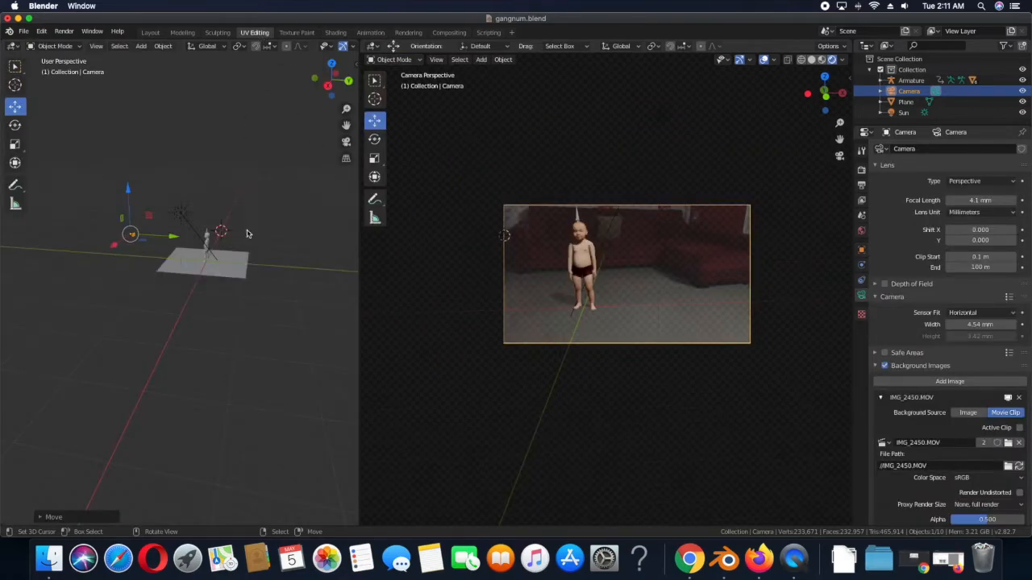
key("g")
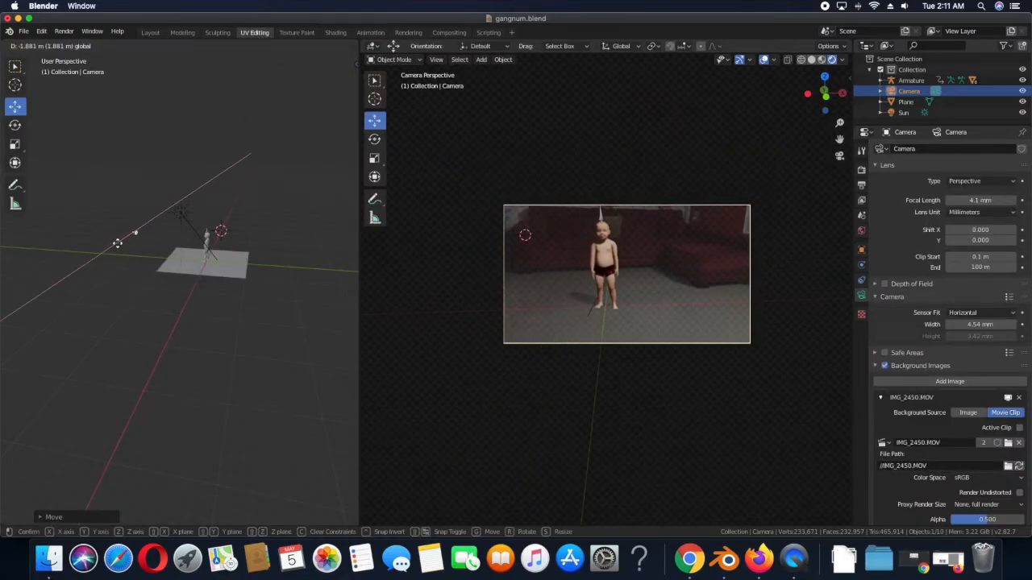
left_click_drag(118, 244, 121, 242)
scroll(162, 270, "up", 3)
middle_click_drag(171, 276, 178, 254)
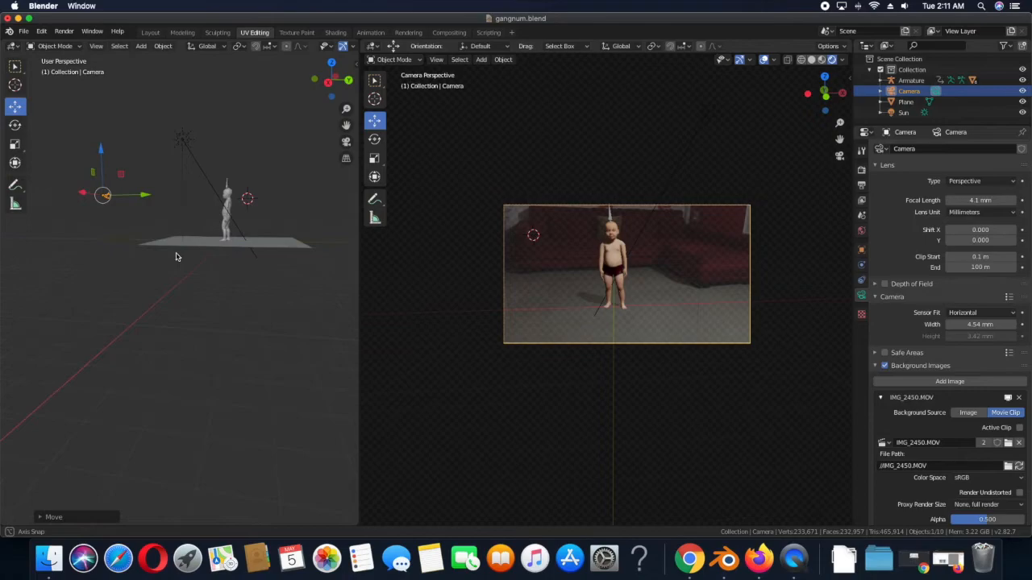
key("r")
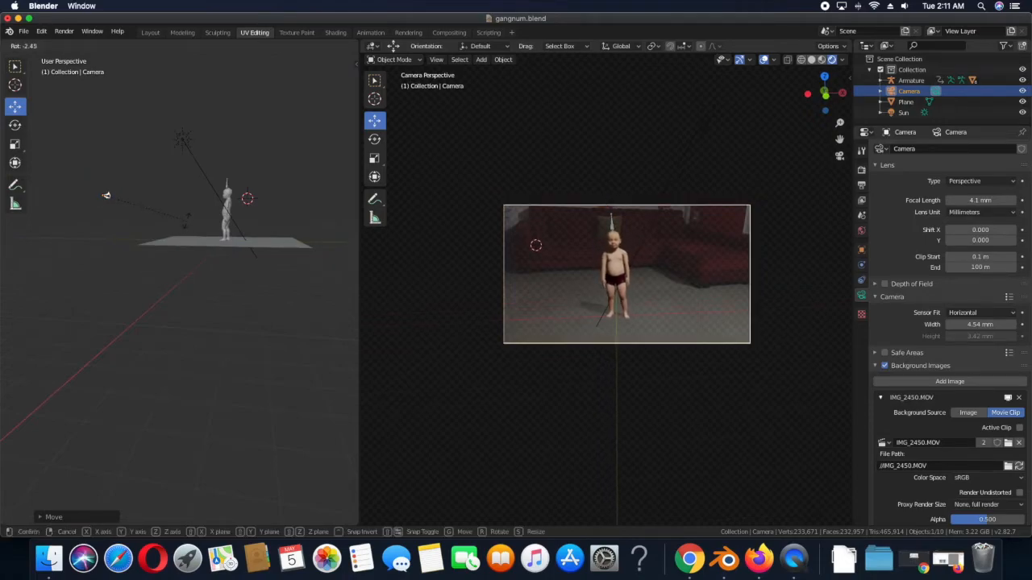
left_click(105, 195)
Step: Scrub the animation in the rendered camera view around frames 230, 350, 126 and 68 to check the kid's framing
left_click(370, 32)
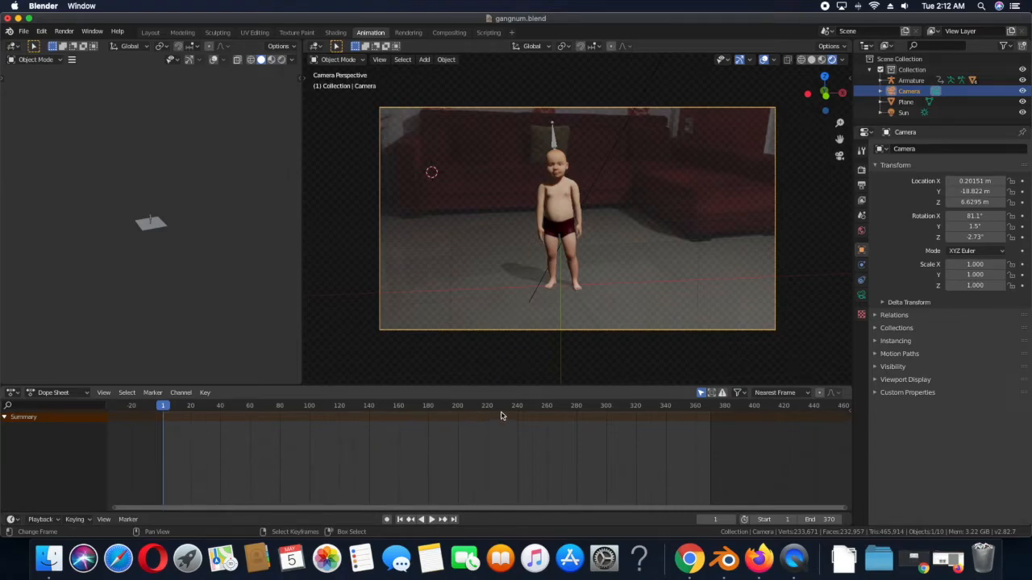
left_click_drag(502, 412, 503, 411)
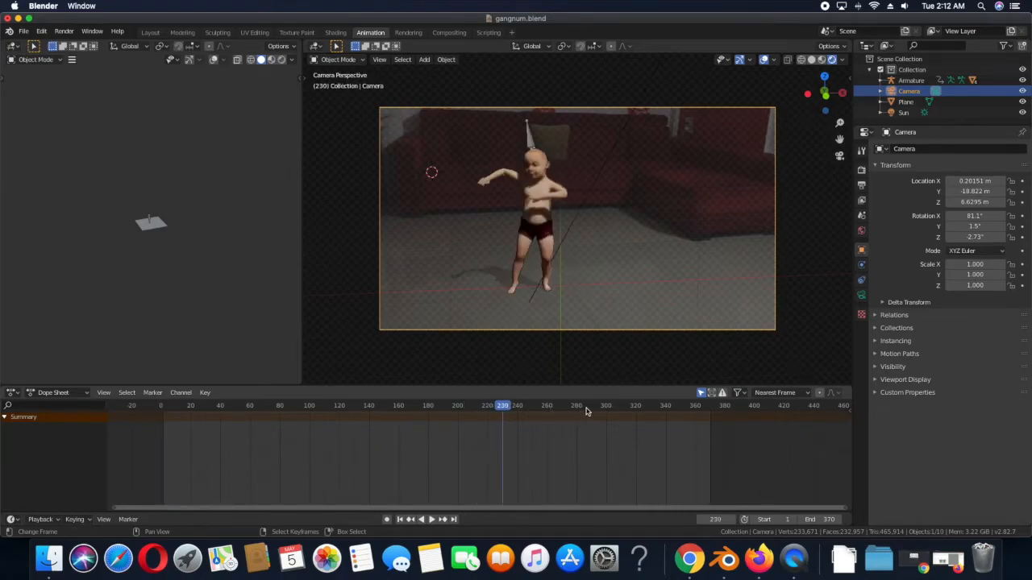
left_click_drag(611, 411, 674, 411)
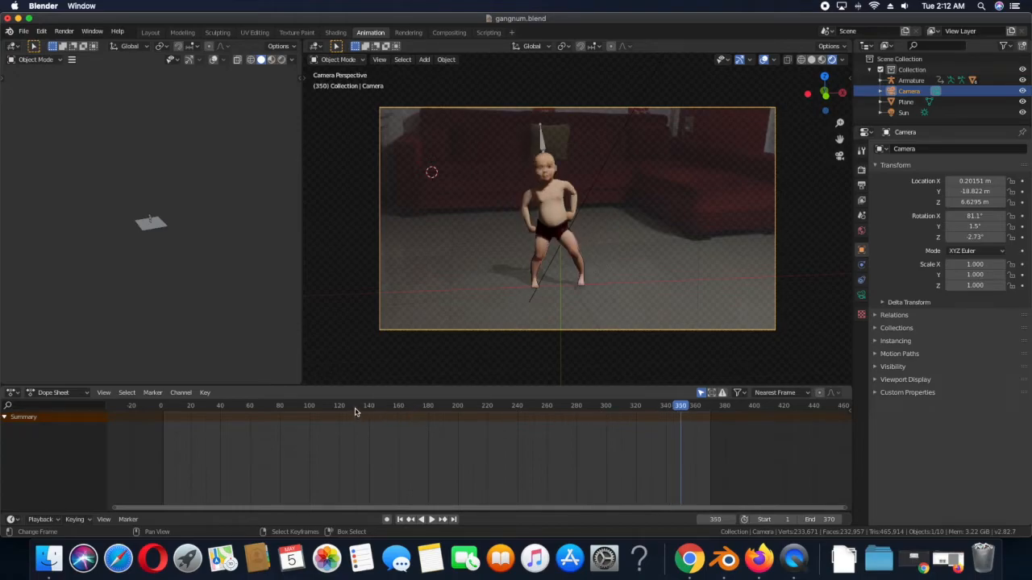
left_click_drag(355, 412, 259, 410)
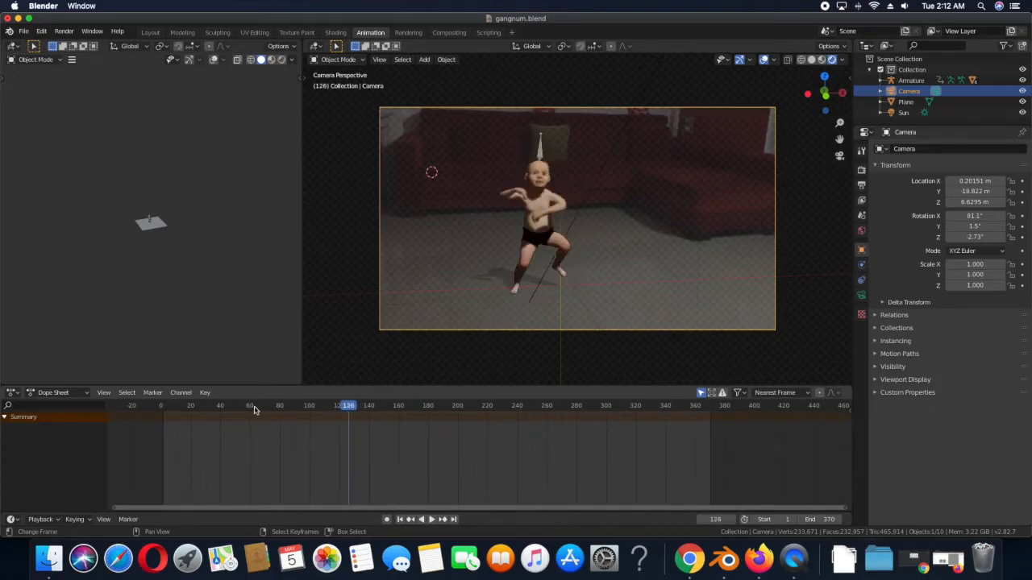
Step: Save the blend file and return the animation to frame 1
left_click(23, 31)
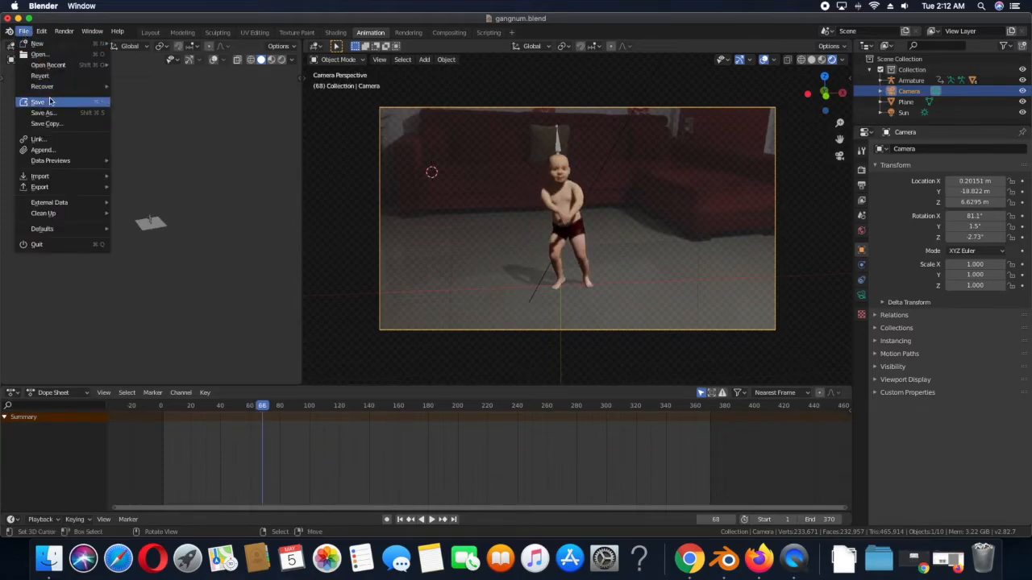
left_click(399, 520)
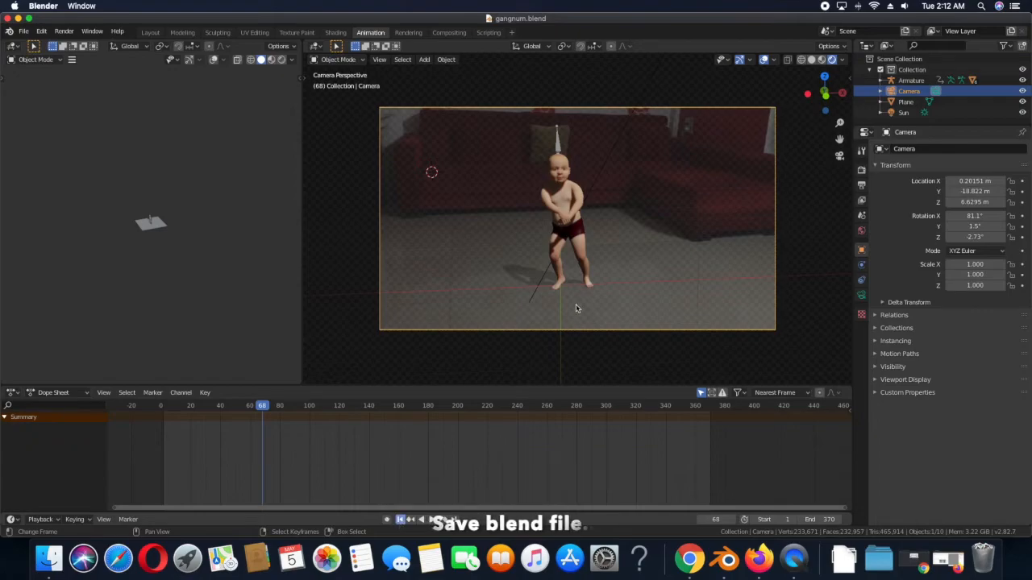
Step: Enable the Subdivision modifier on the kid's mesh for renders again and save the blend file
left_click(557, 207)
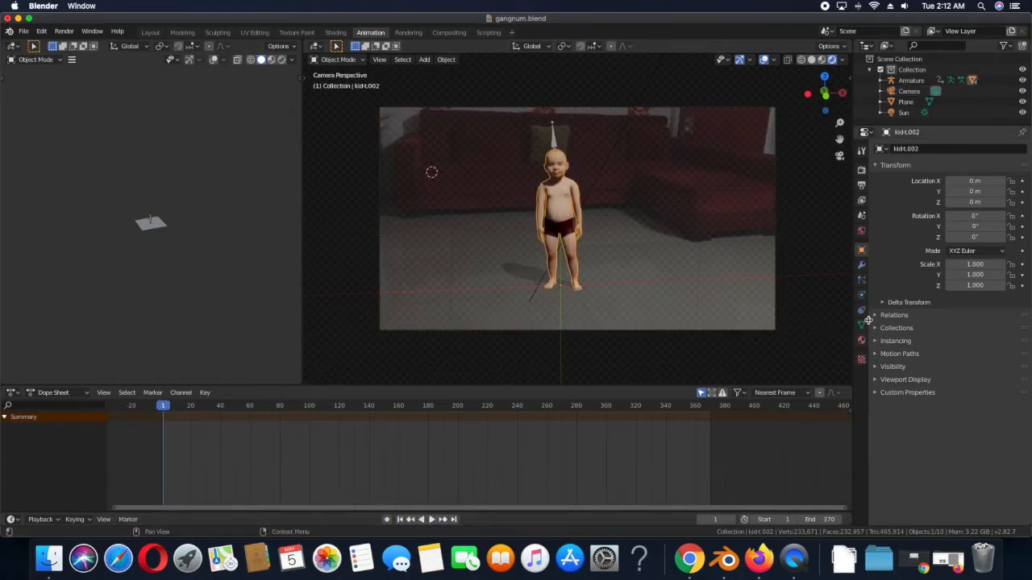
left_click(861, 264)
left_click(934, 259)
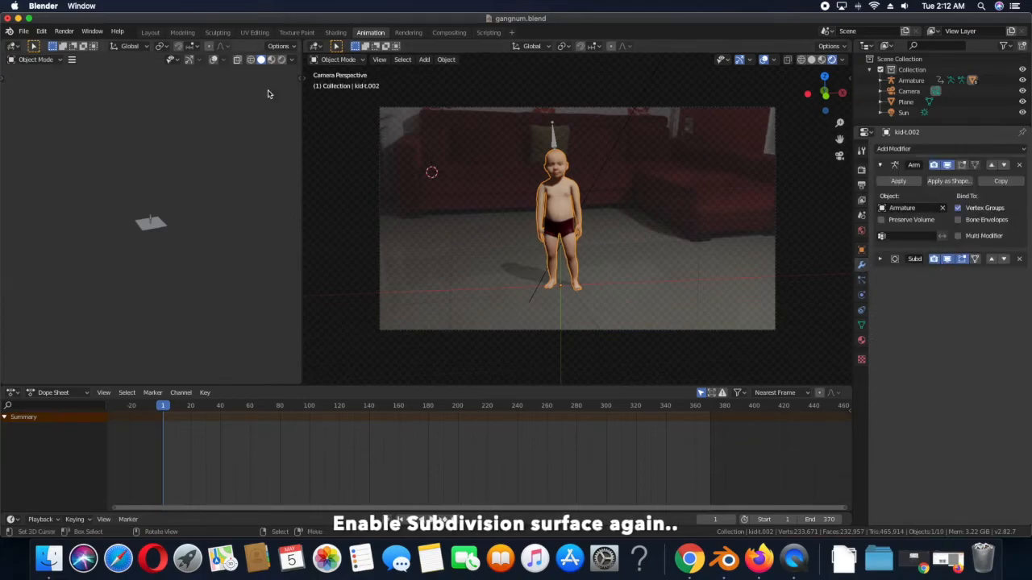
left_click(25, 32)
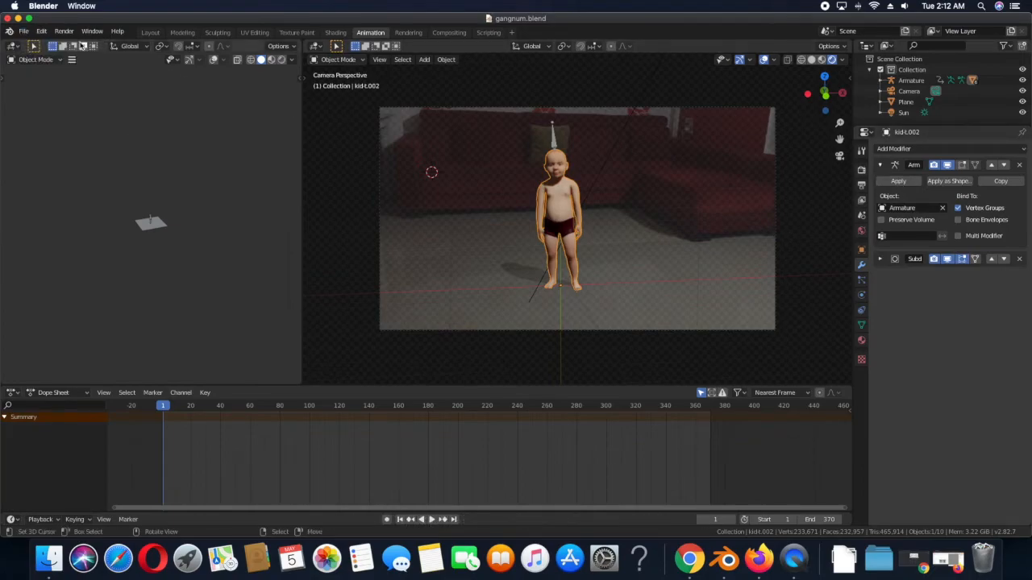
Step: Check the scene's output settings and render the full animation from frame 1 to 370
left_click(64, 31)
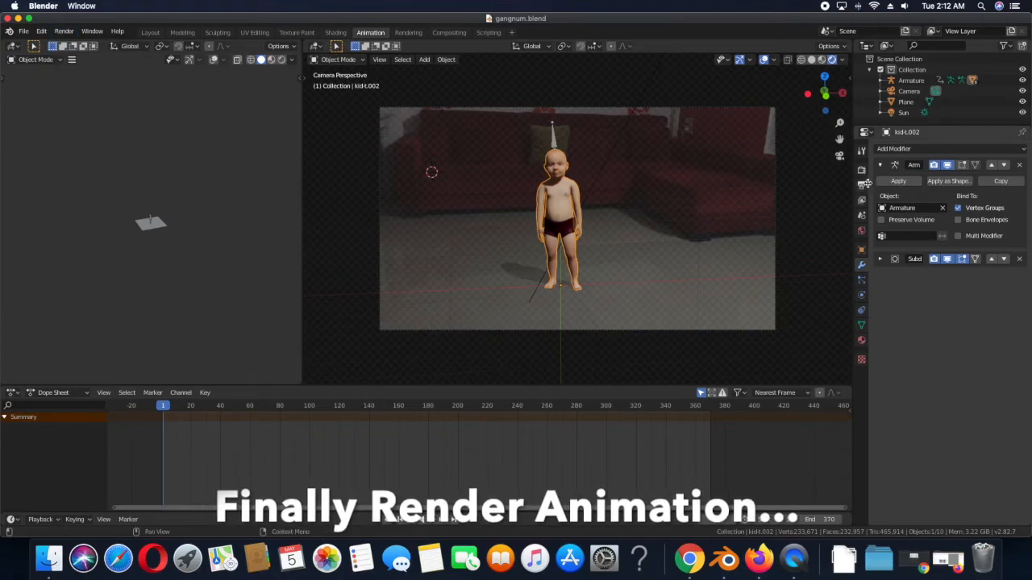
left_click(862, 186)
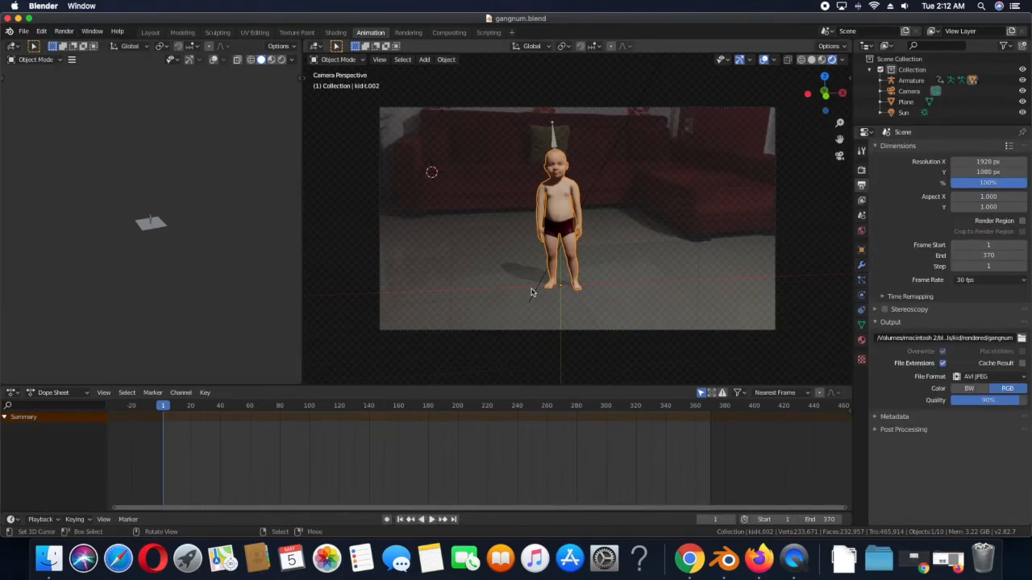
left_click(63, 30)
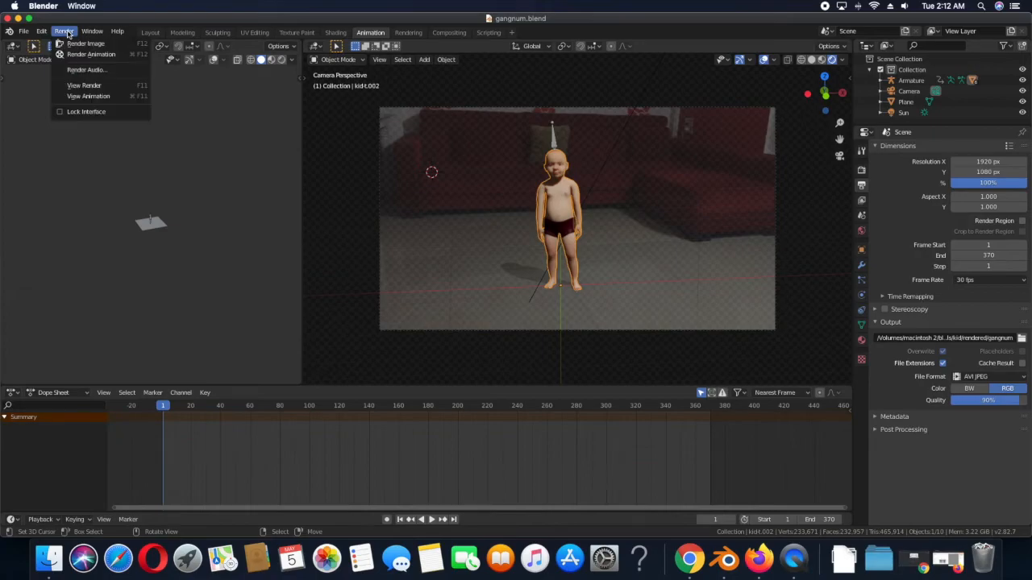
left_click(87, 57)
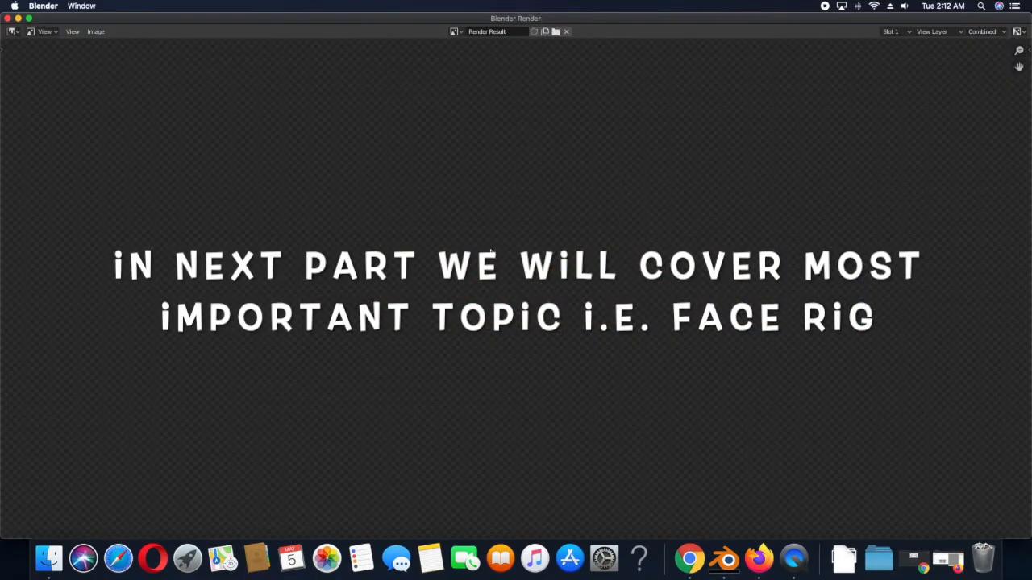